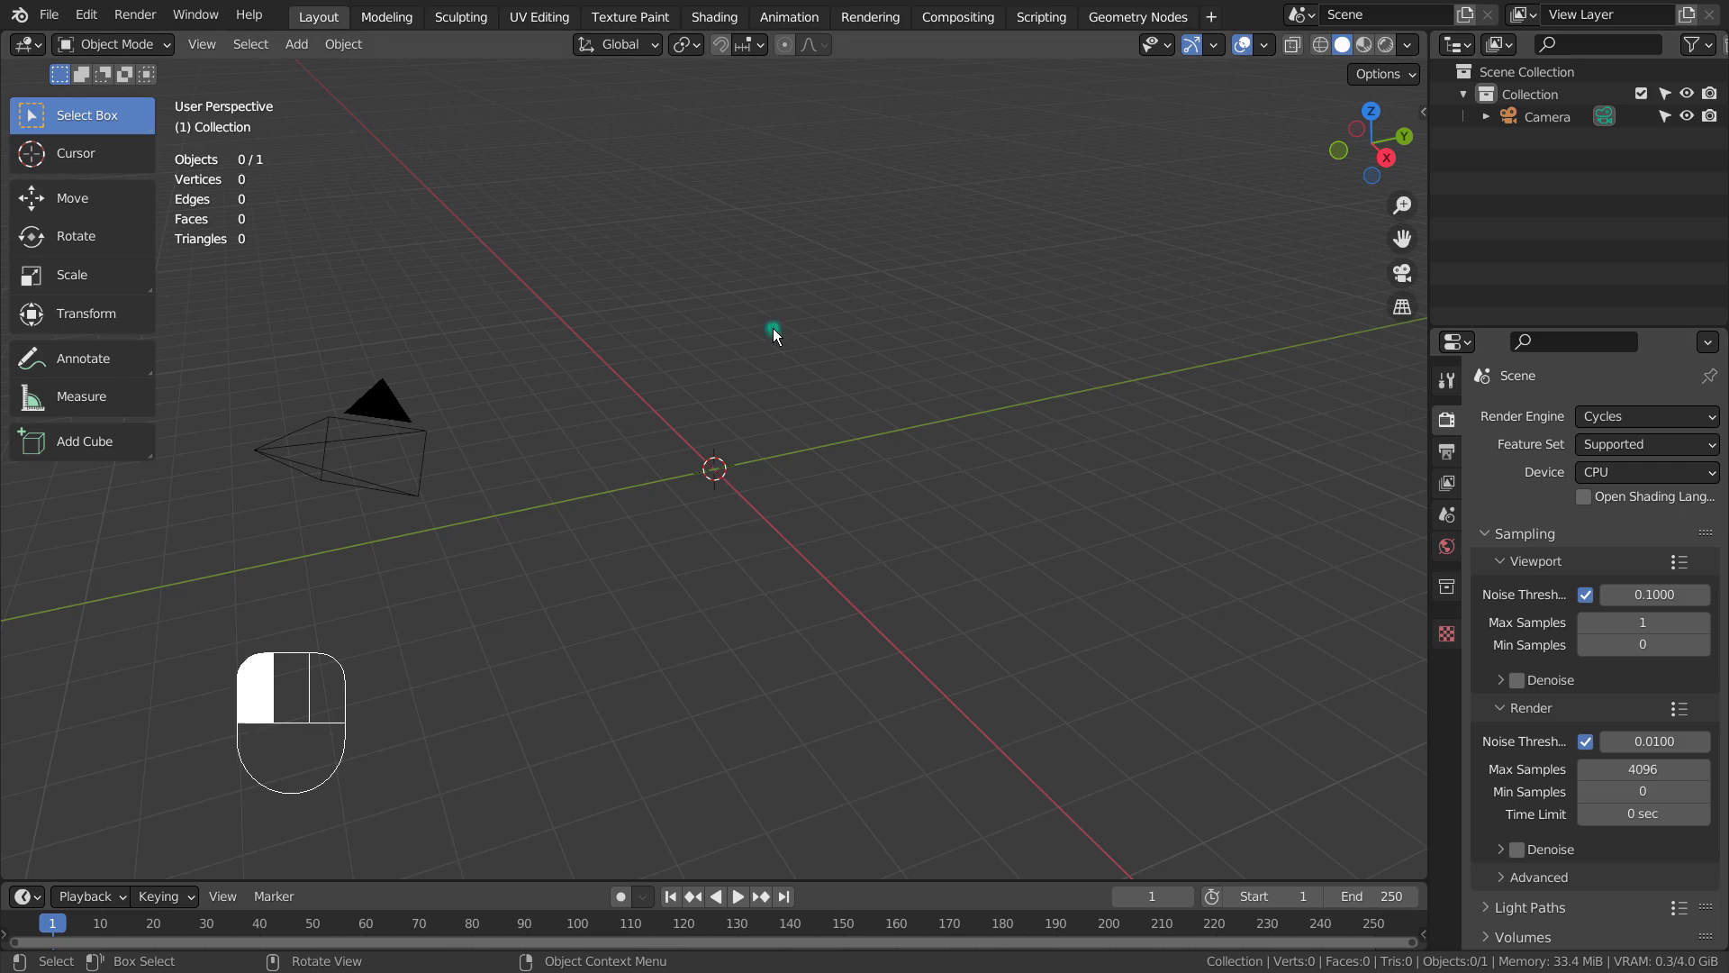
Add a plane at the scene origin and view it from the top orthographic view
key("shift+a")
mouse_move(773, 328)
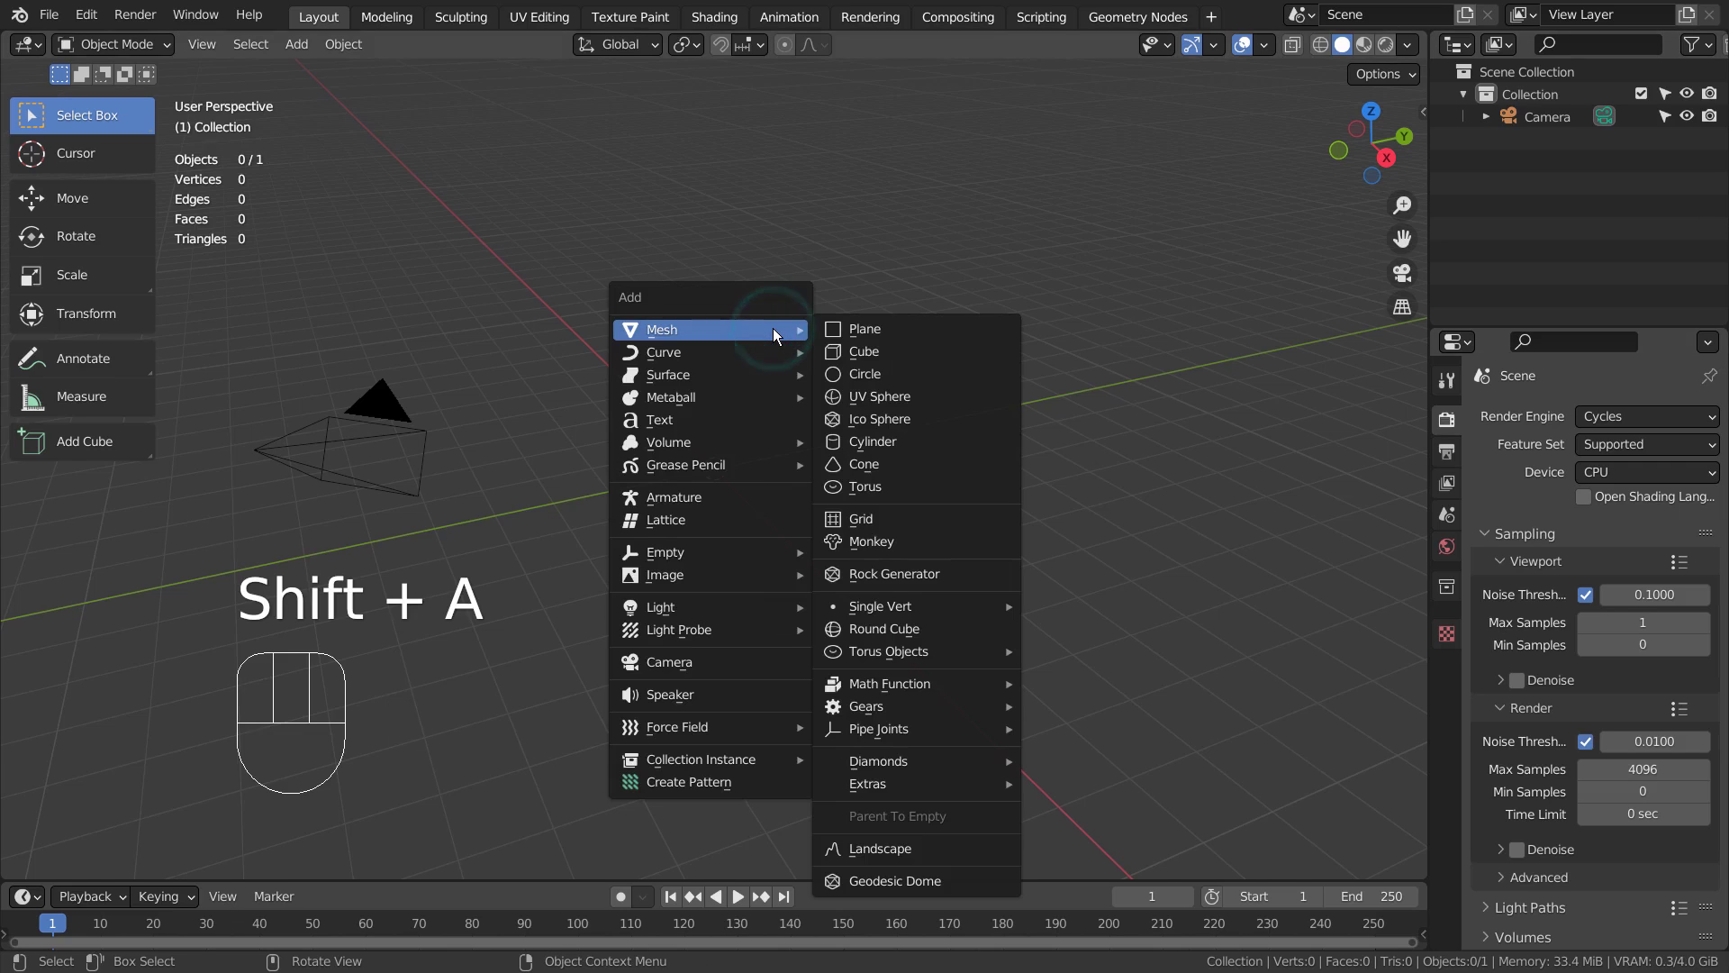
left_click(920, 321)
key("KP_7")
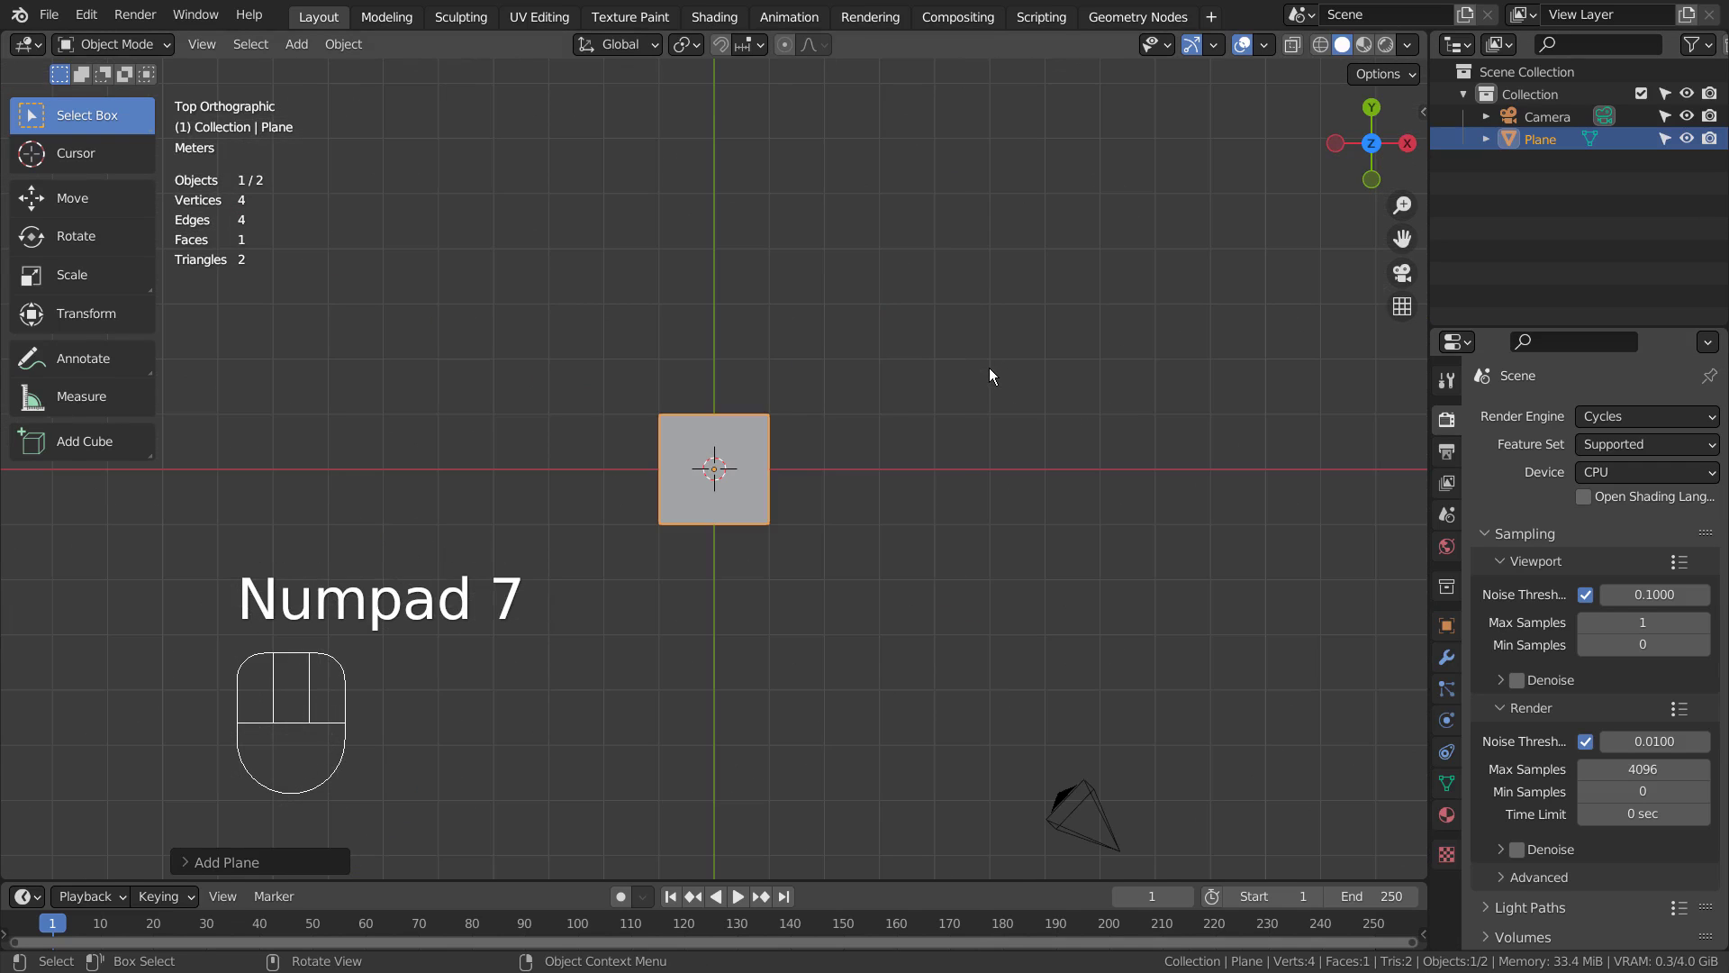
key("shift+a")
mouse_move(835, 440)
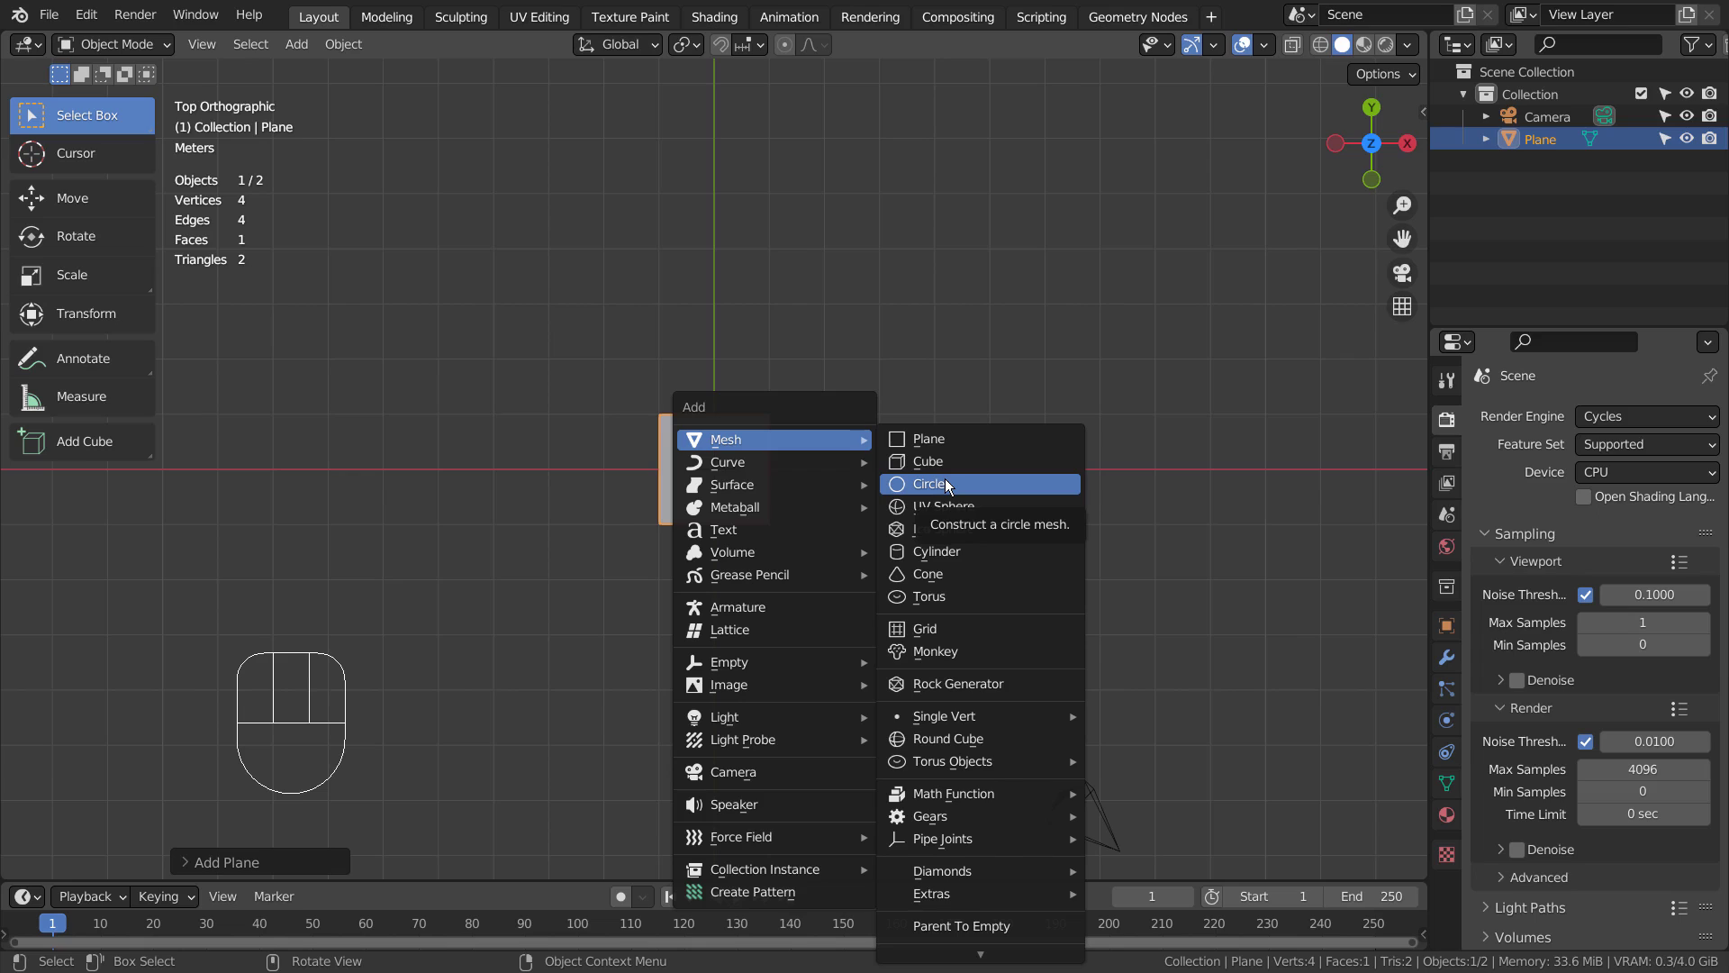
Add a circle, lift it vertically above the plane and scale it to nearly the plane's width
left_click(1003, 484)
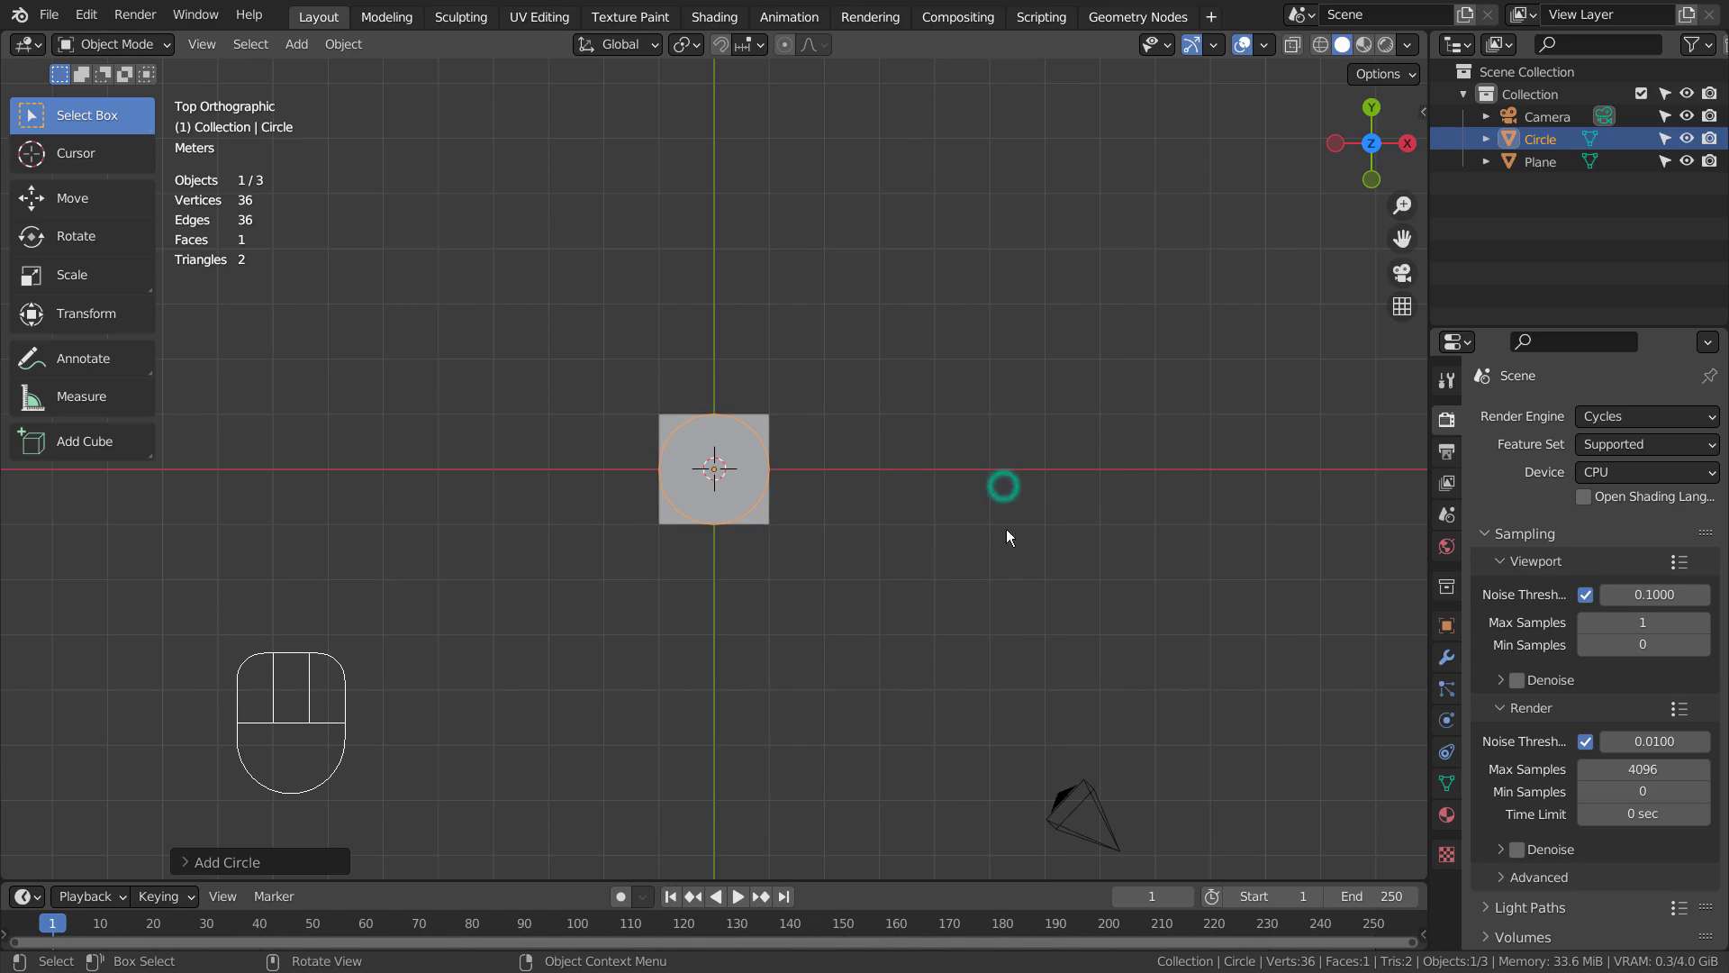
middle_click_drag(920, 666, 965, 567)
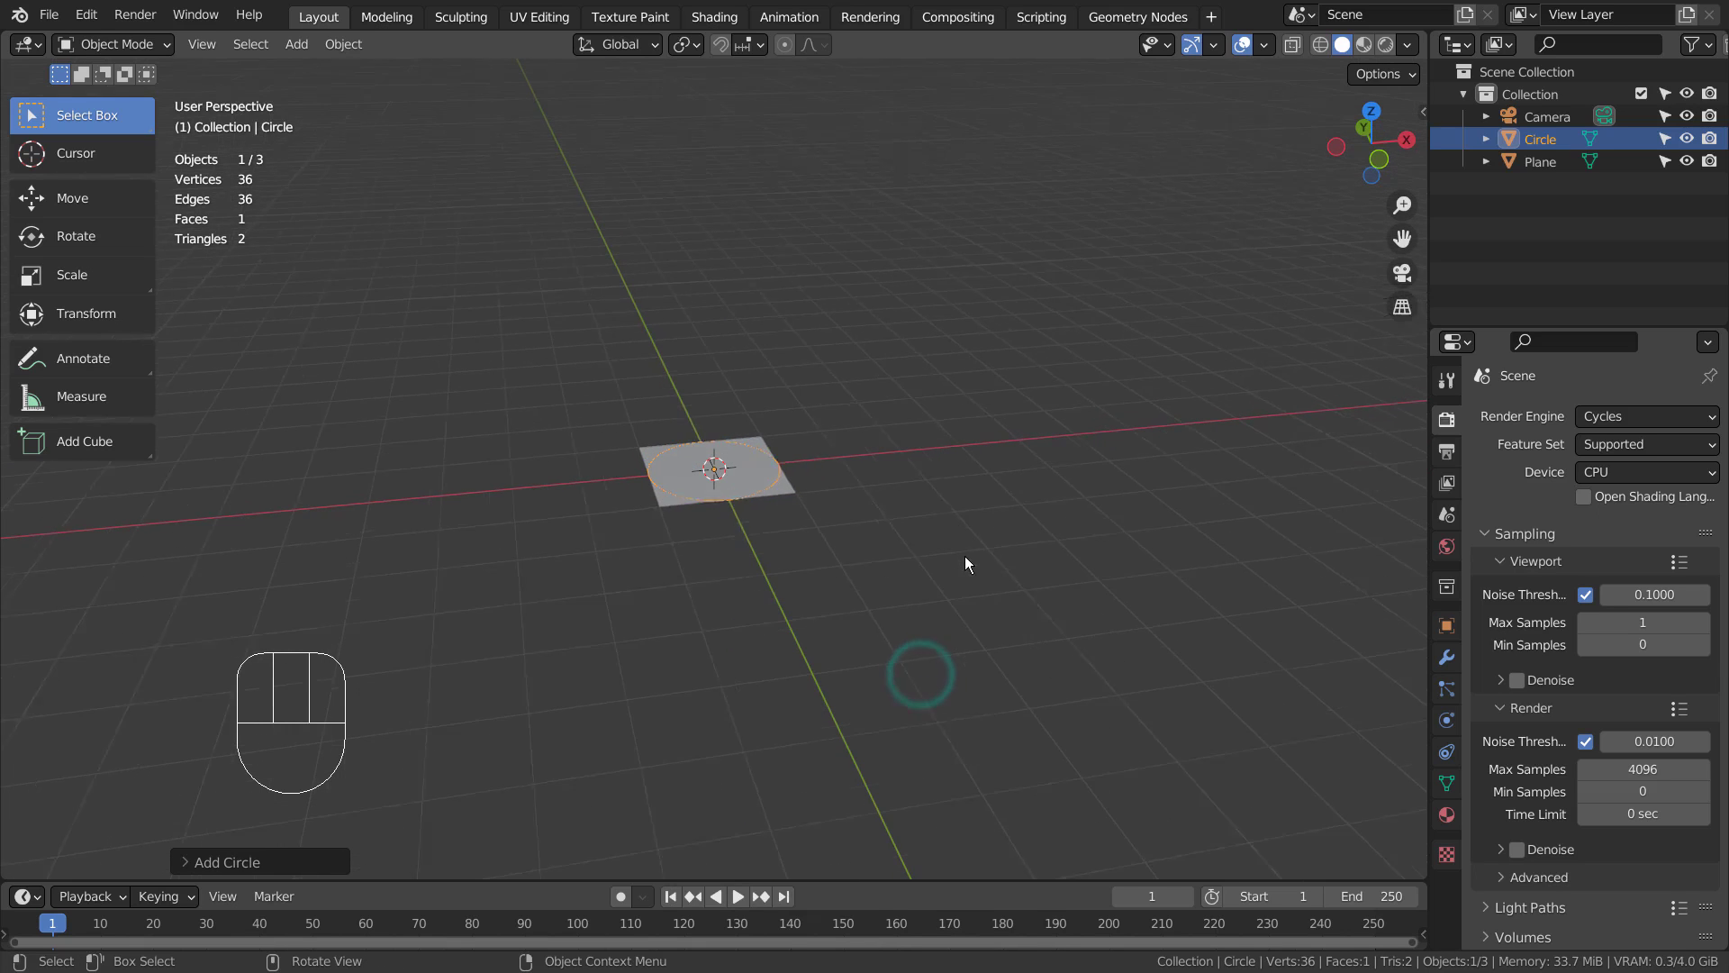
scroll(965, 567, "up", 4)
key("g")
key("z")
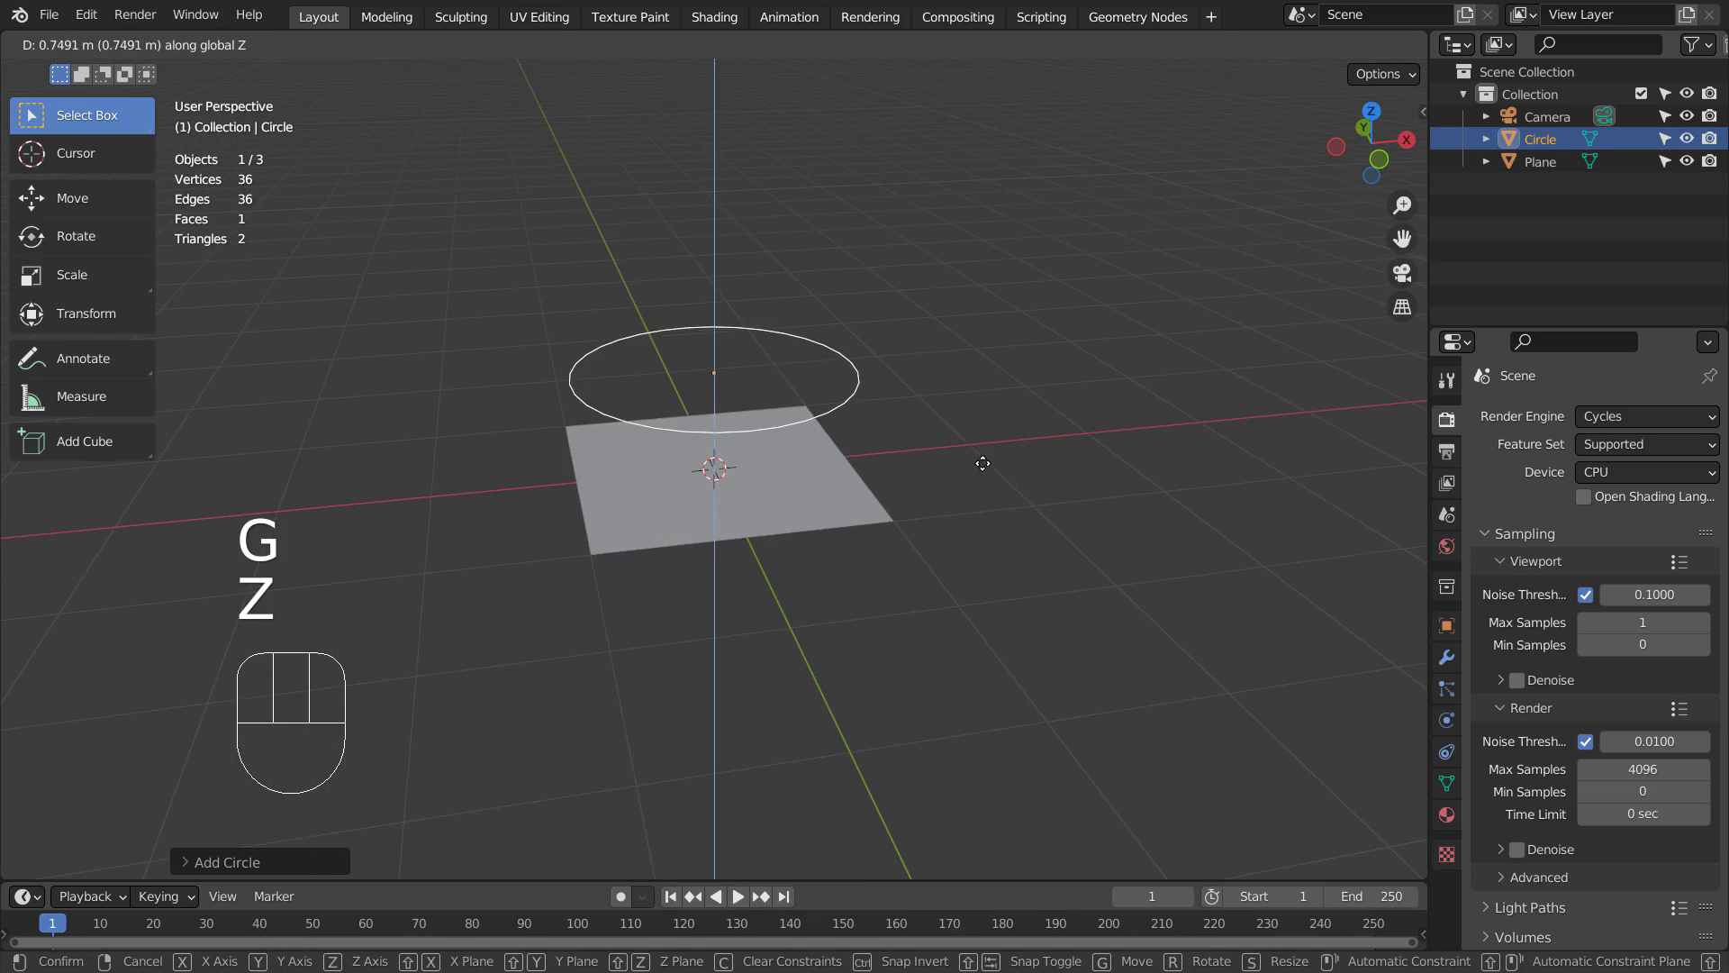
left_click(982, 463)
key("s")
left_click(1019, 467)
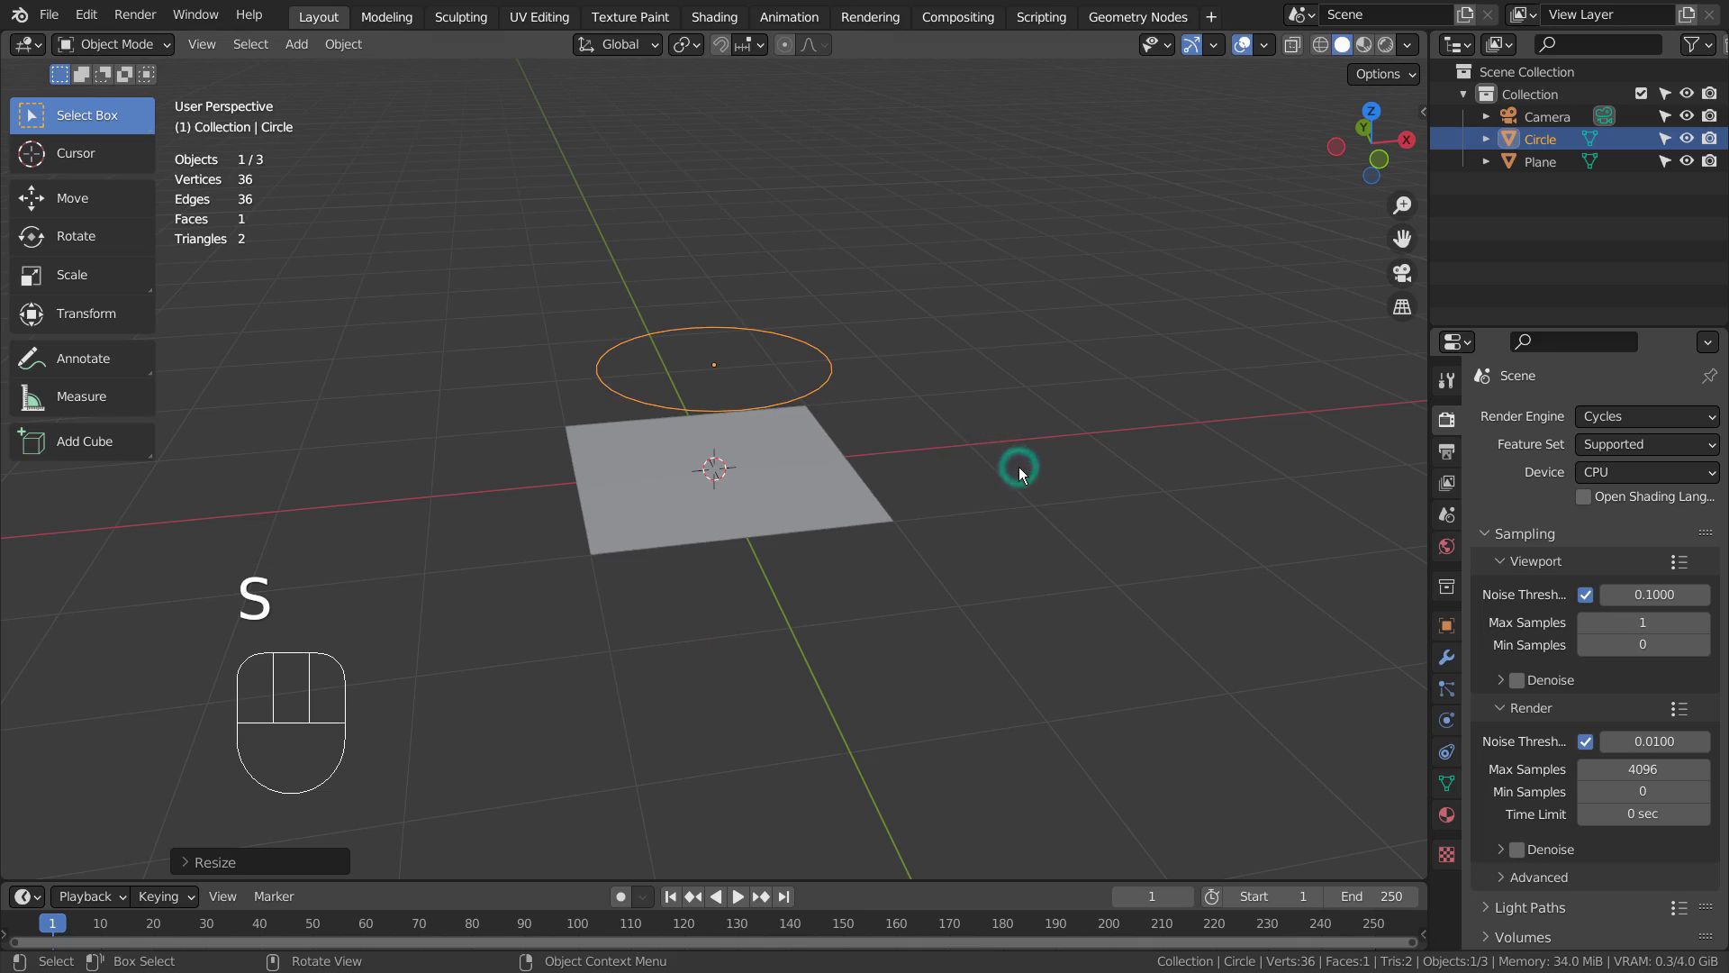
From the top view, select the plane together with the circle and enter Edit Mode
key("KP_7")
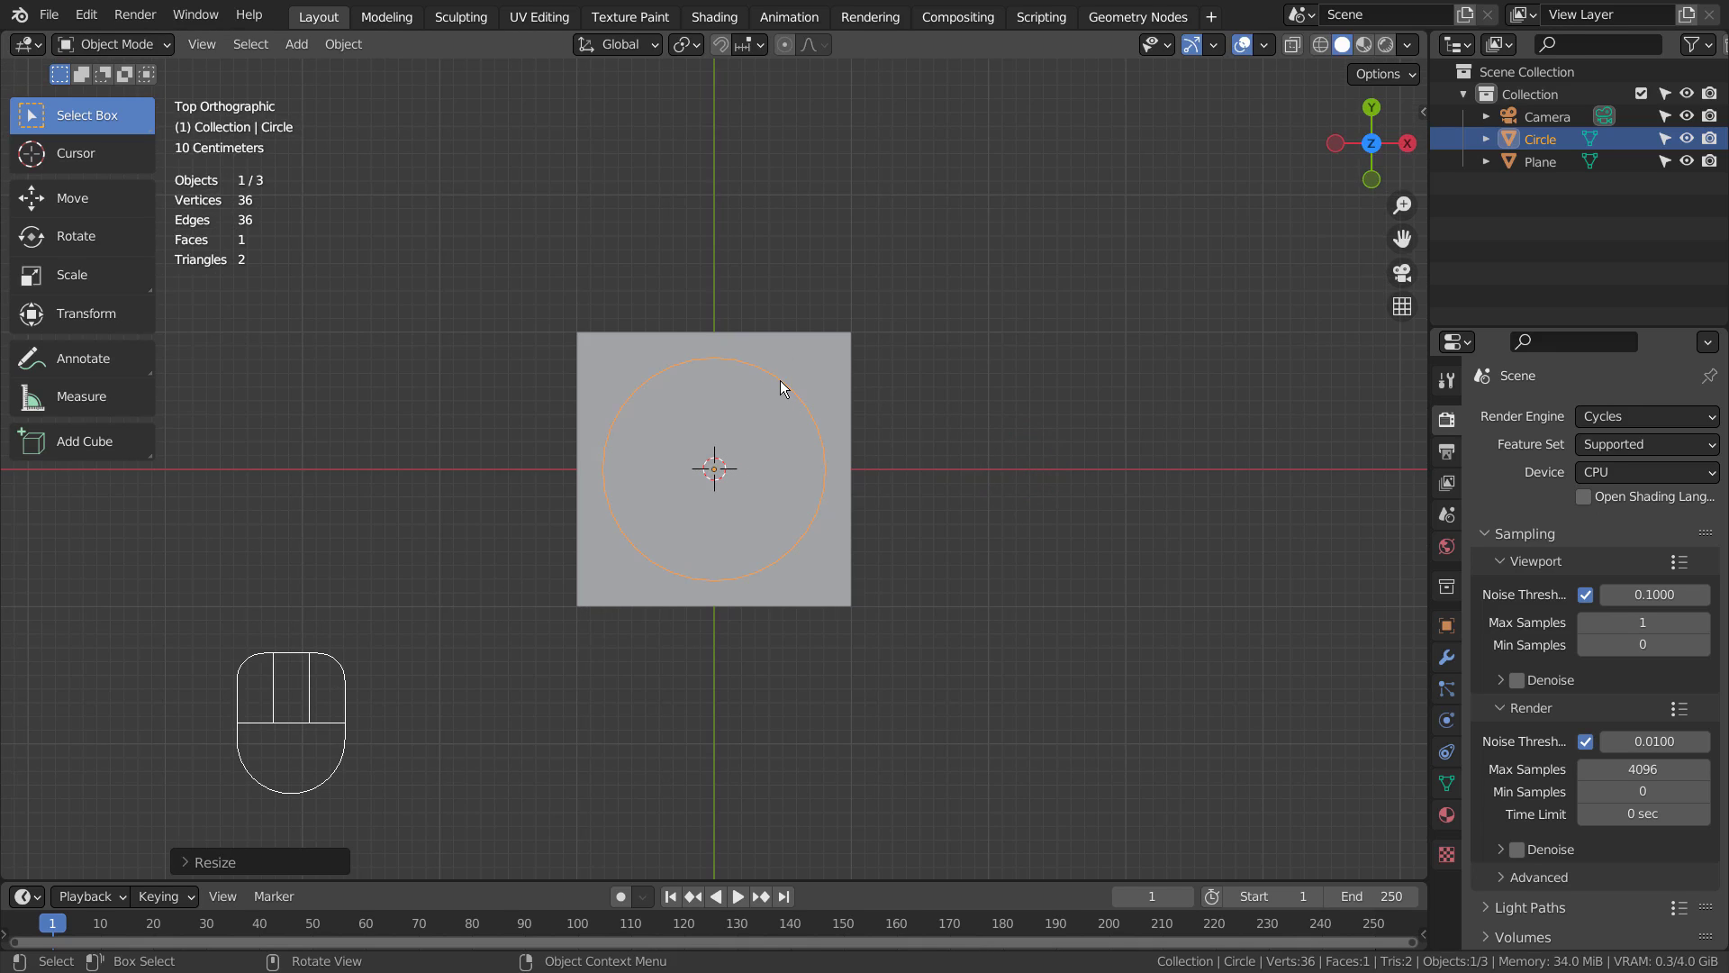
left_click(812, 350, "shift")
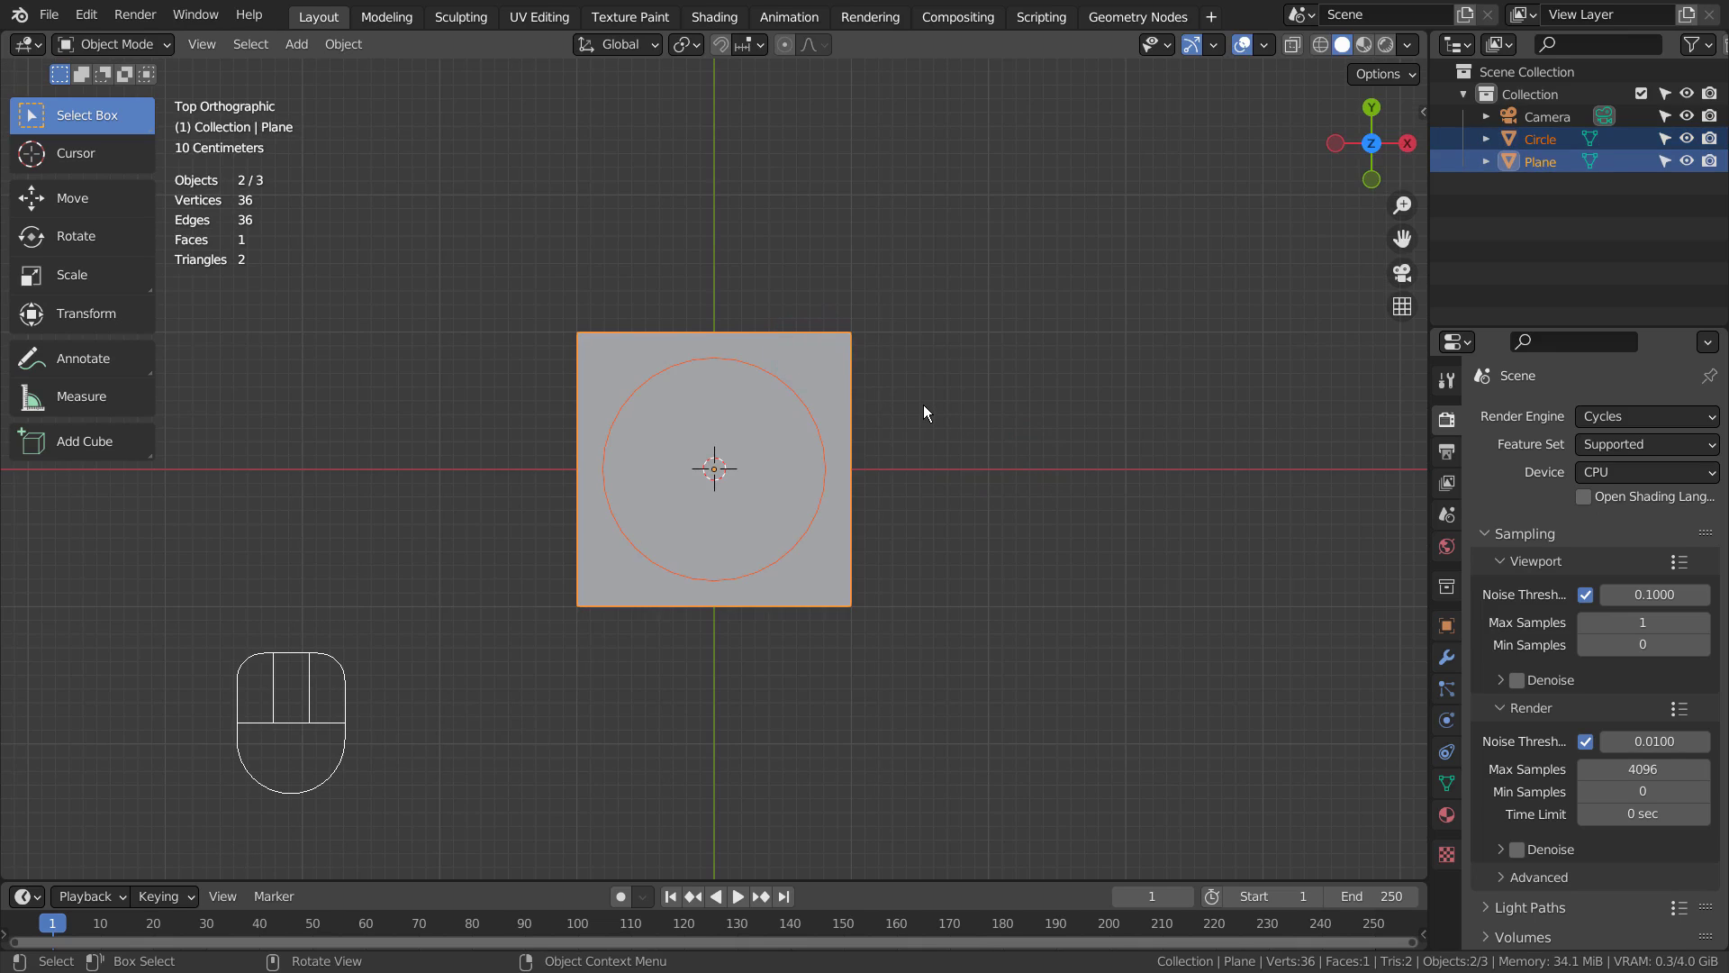
key("Tab")
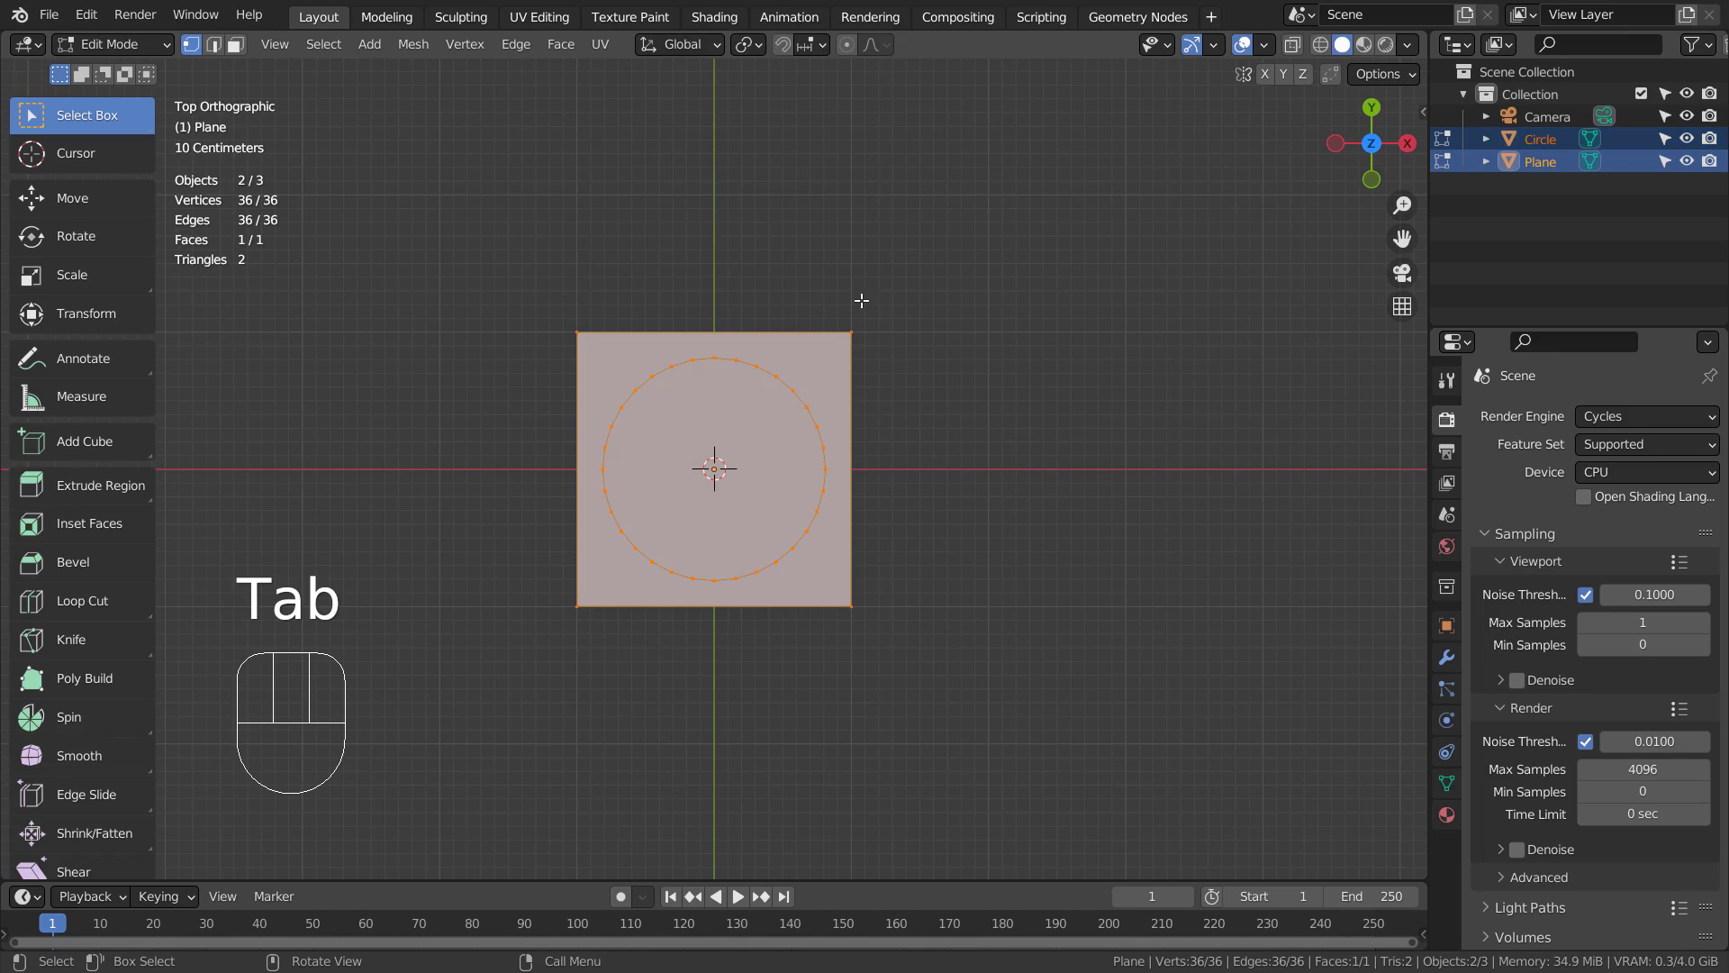
Attempt Knife Project with the circle; after the no-edges error, deselect and return to Object Mode
left_click(560, 44)
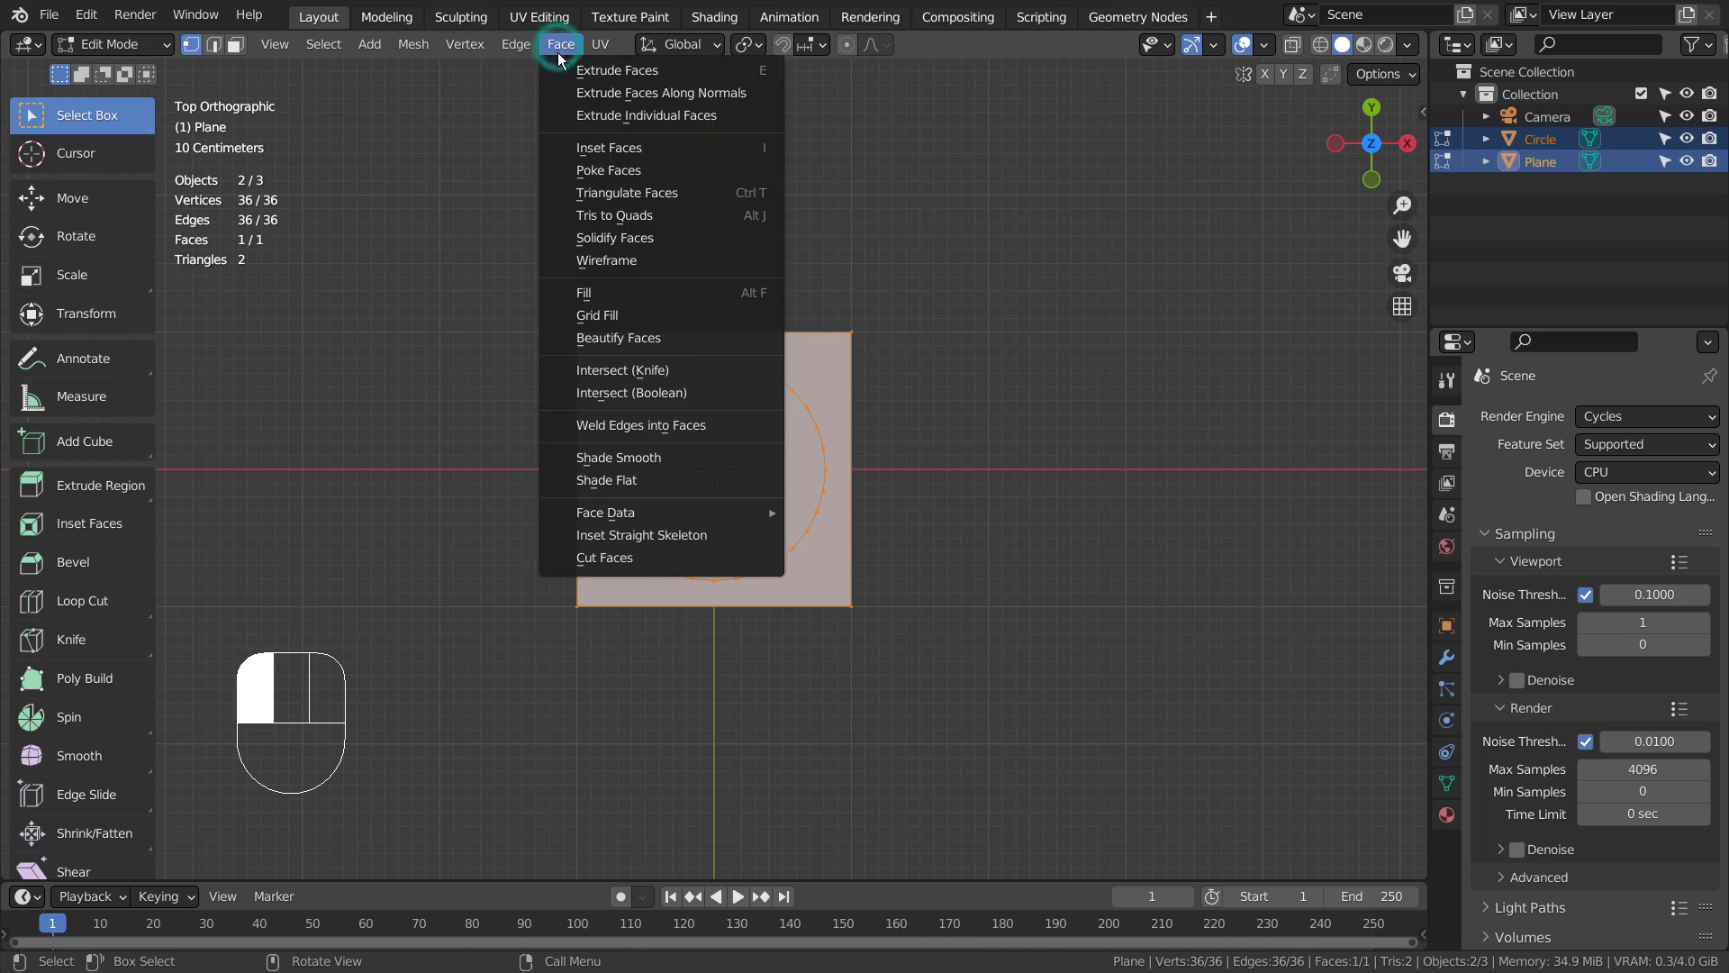
left_click(413, 44)
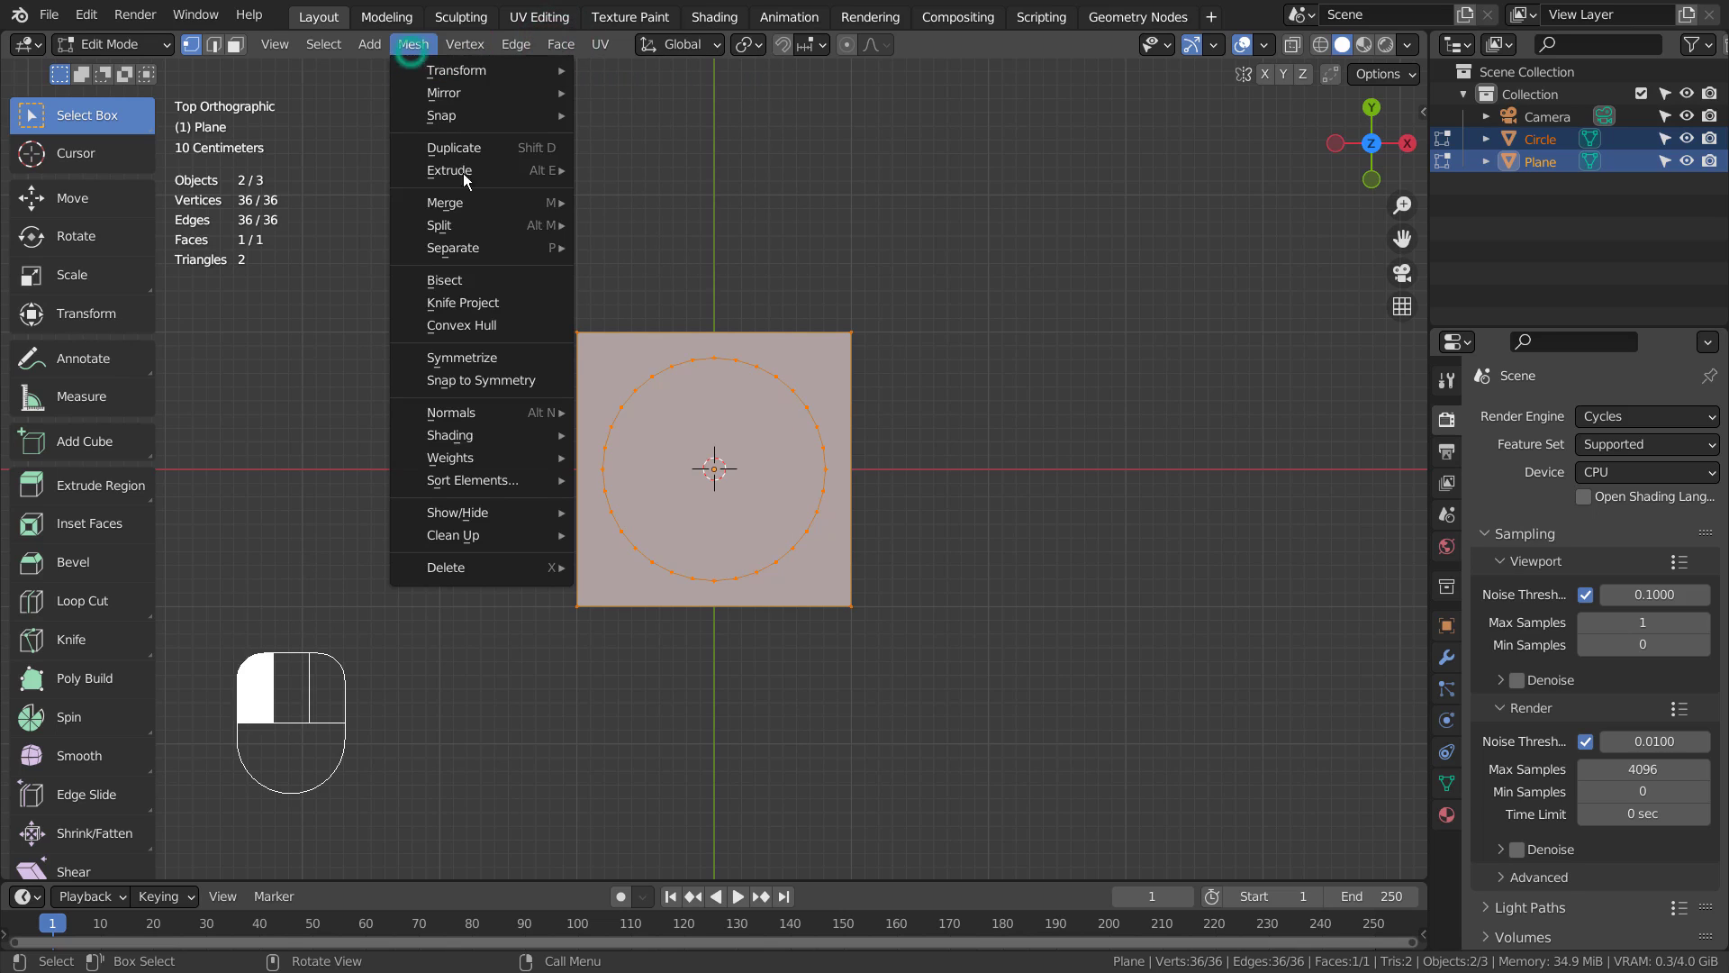
left_click(482, 306)
middle_click_drag(998, 565, 1028, 433)
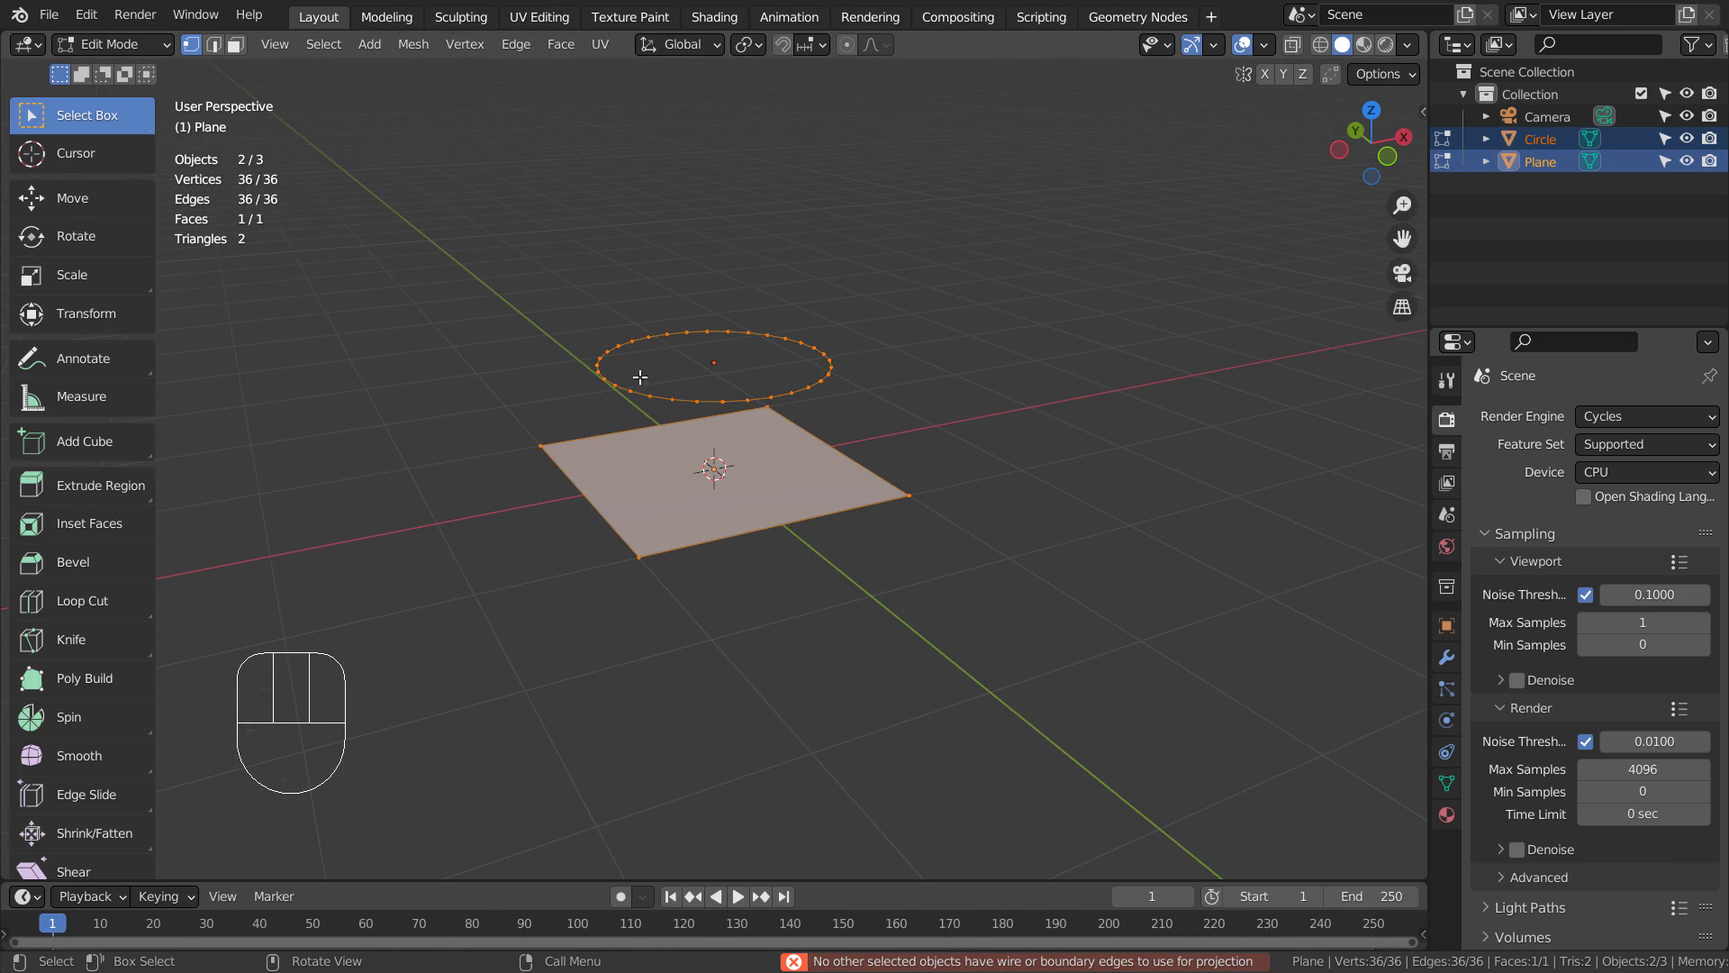
left_click(863, 525)
key("Tab")
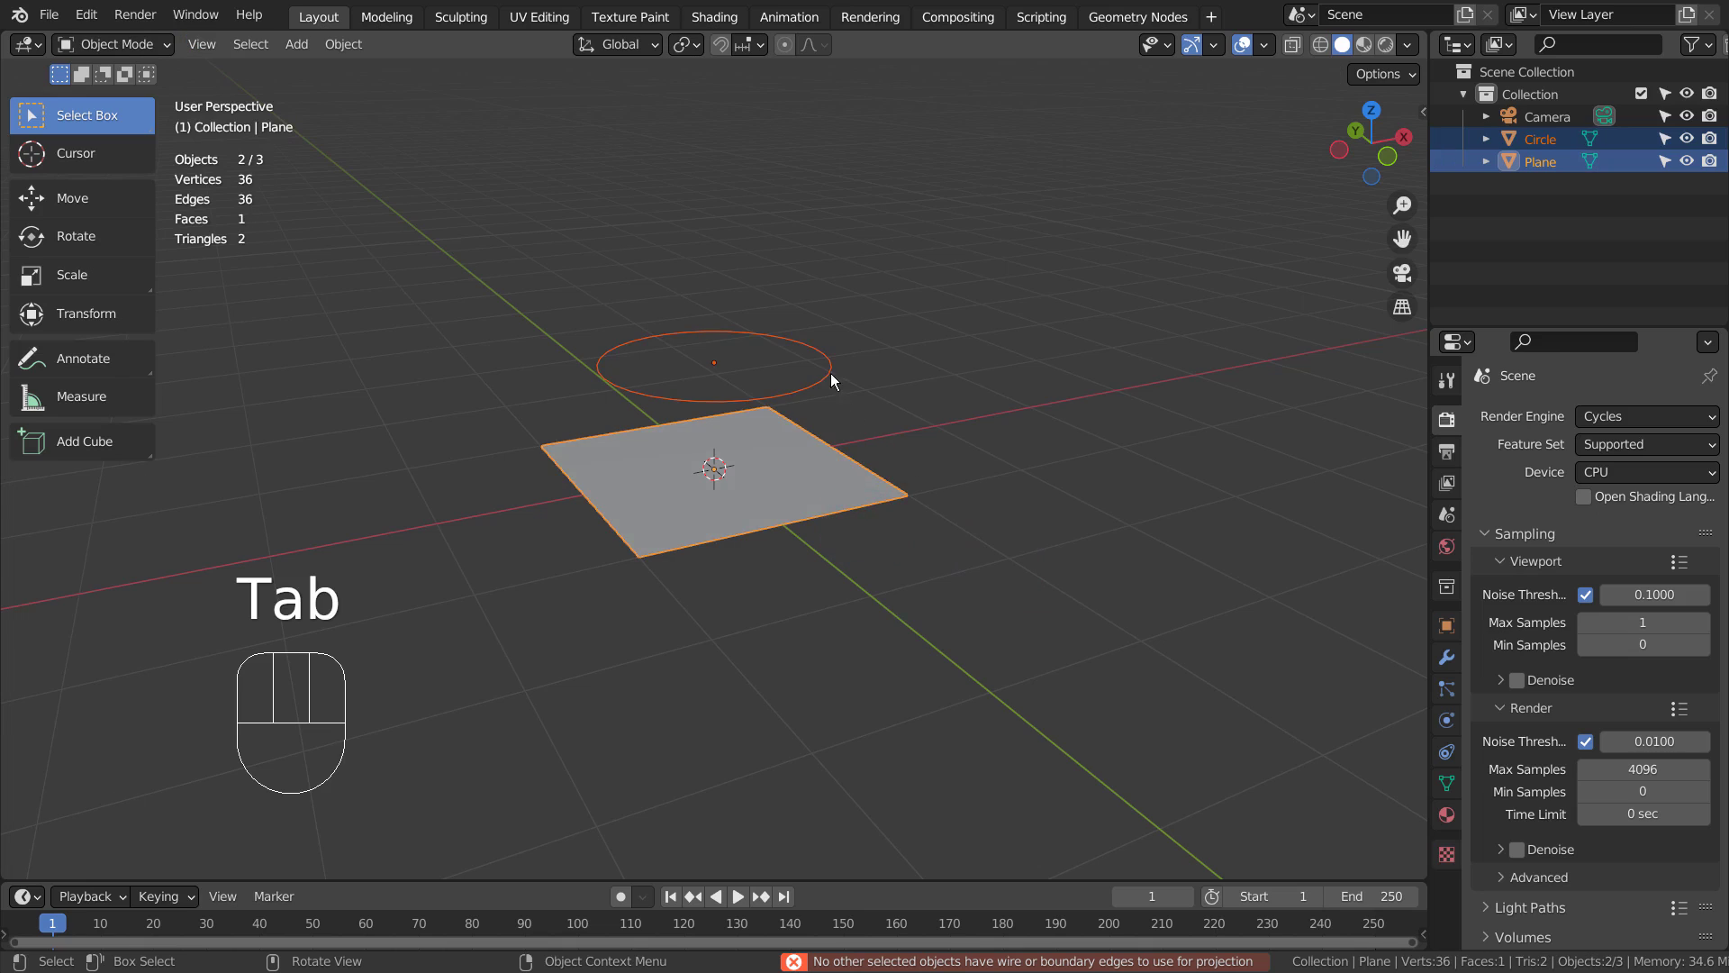
Convert the circle object into a curve
left_click(829, 370)
right_click(828, 370)
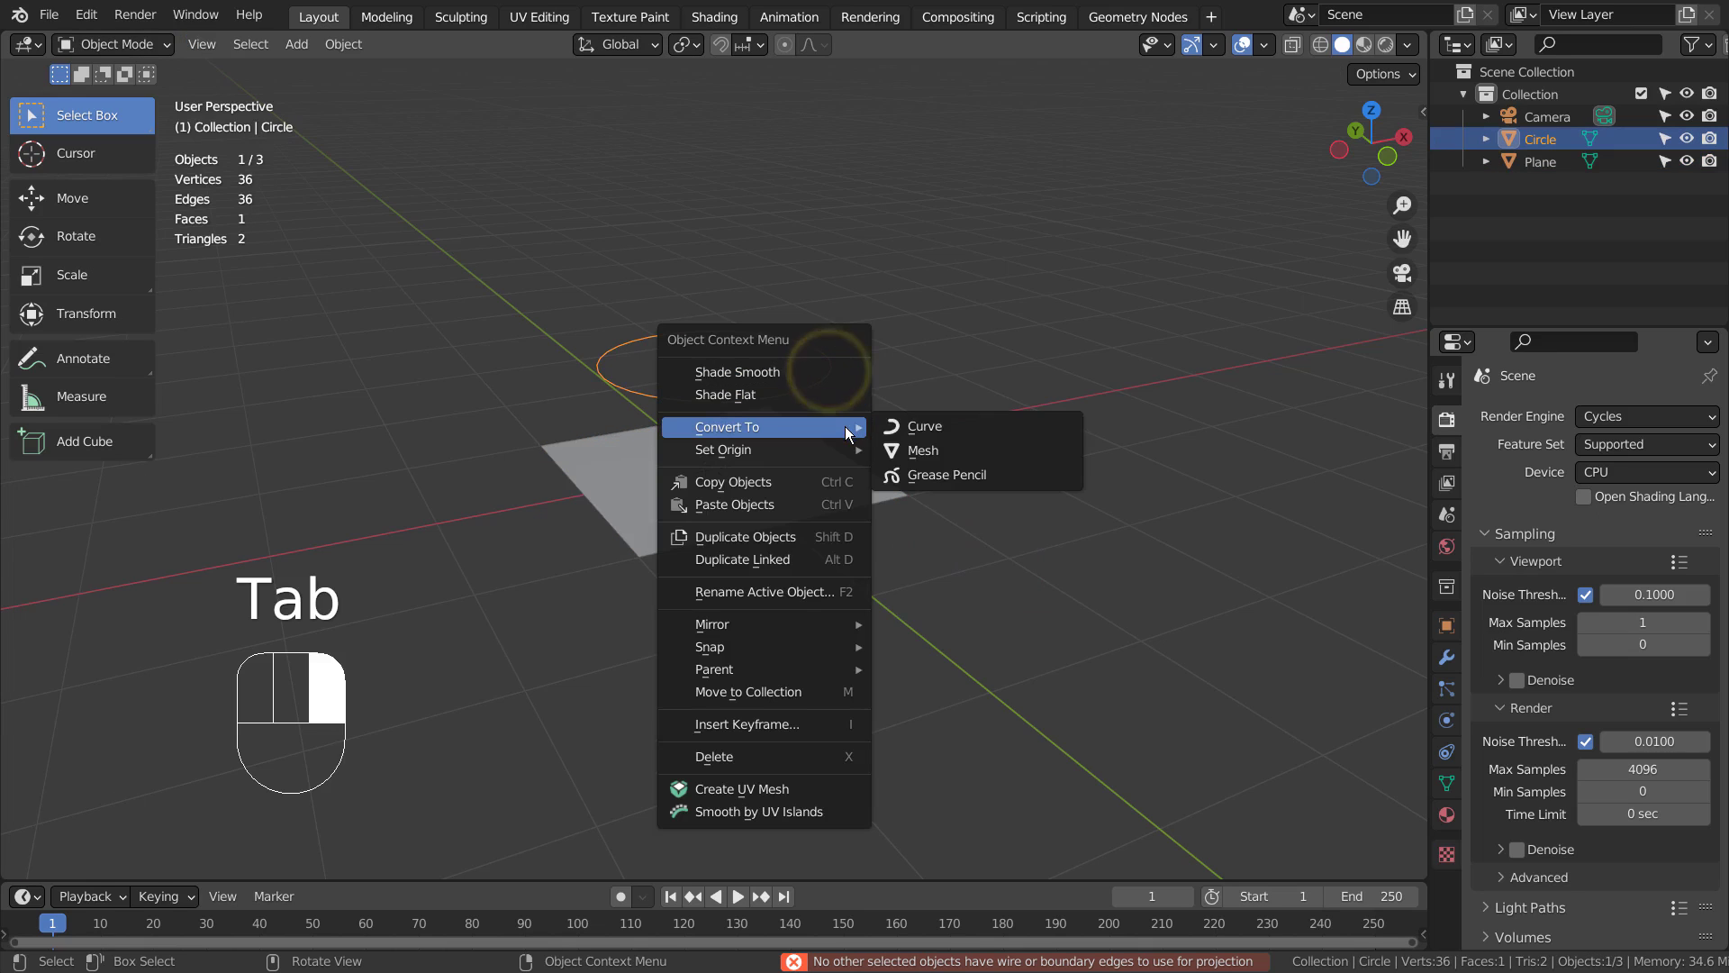
left_click(924, 425)
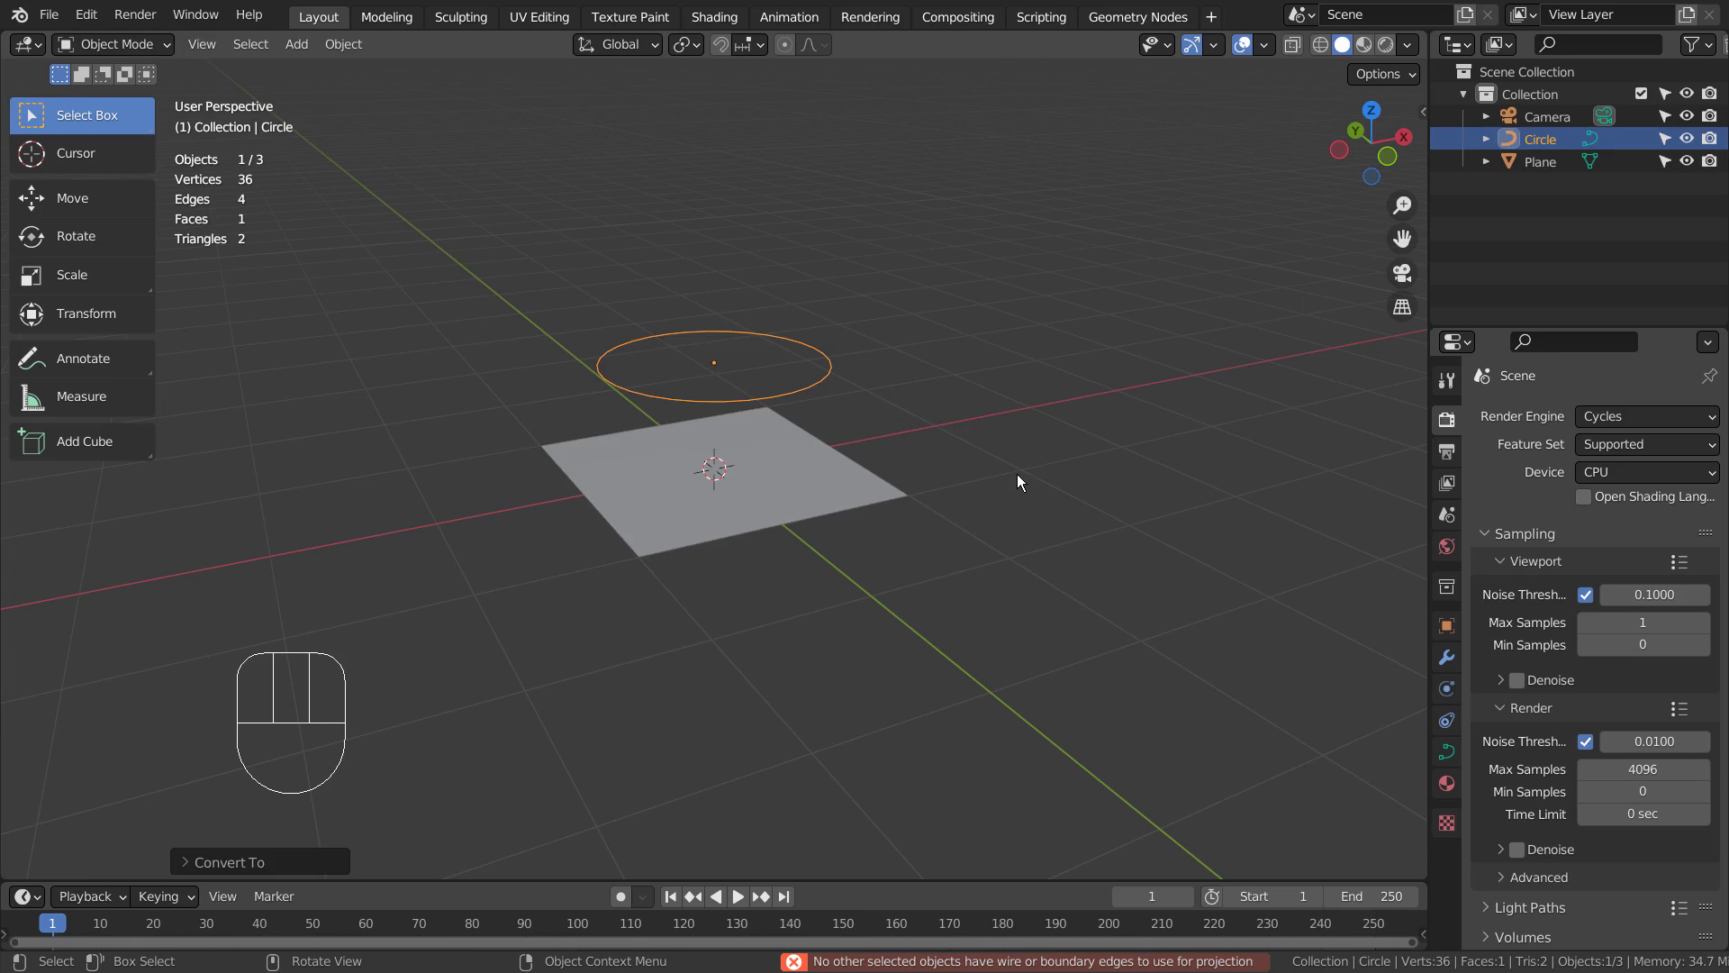
Knife-project the curve's outline into the plane, inspect the cut, then undo it
left_click(712, 499, "shift")
key("Tab")
key("KP_7")
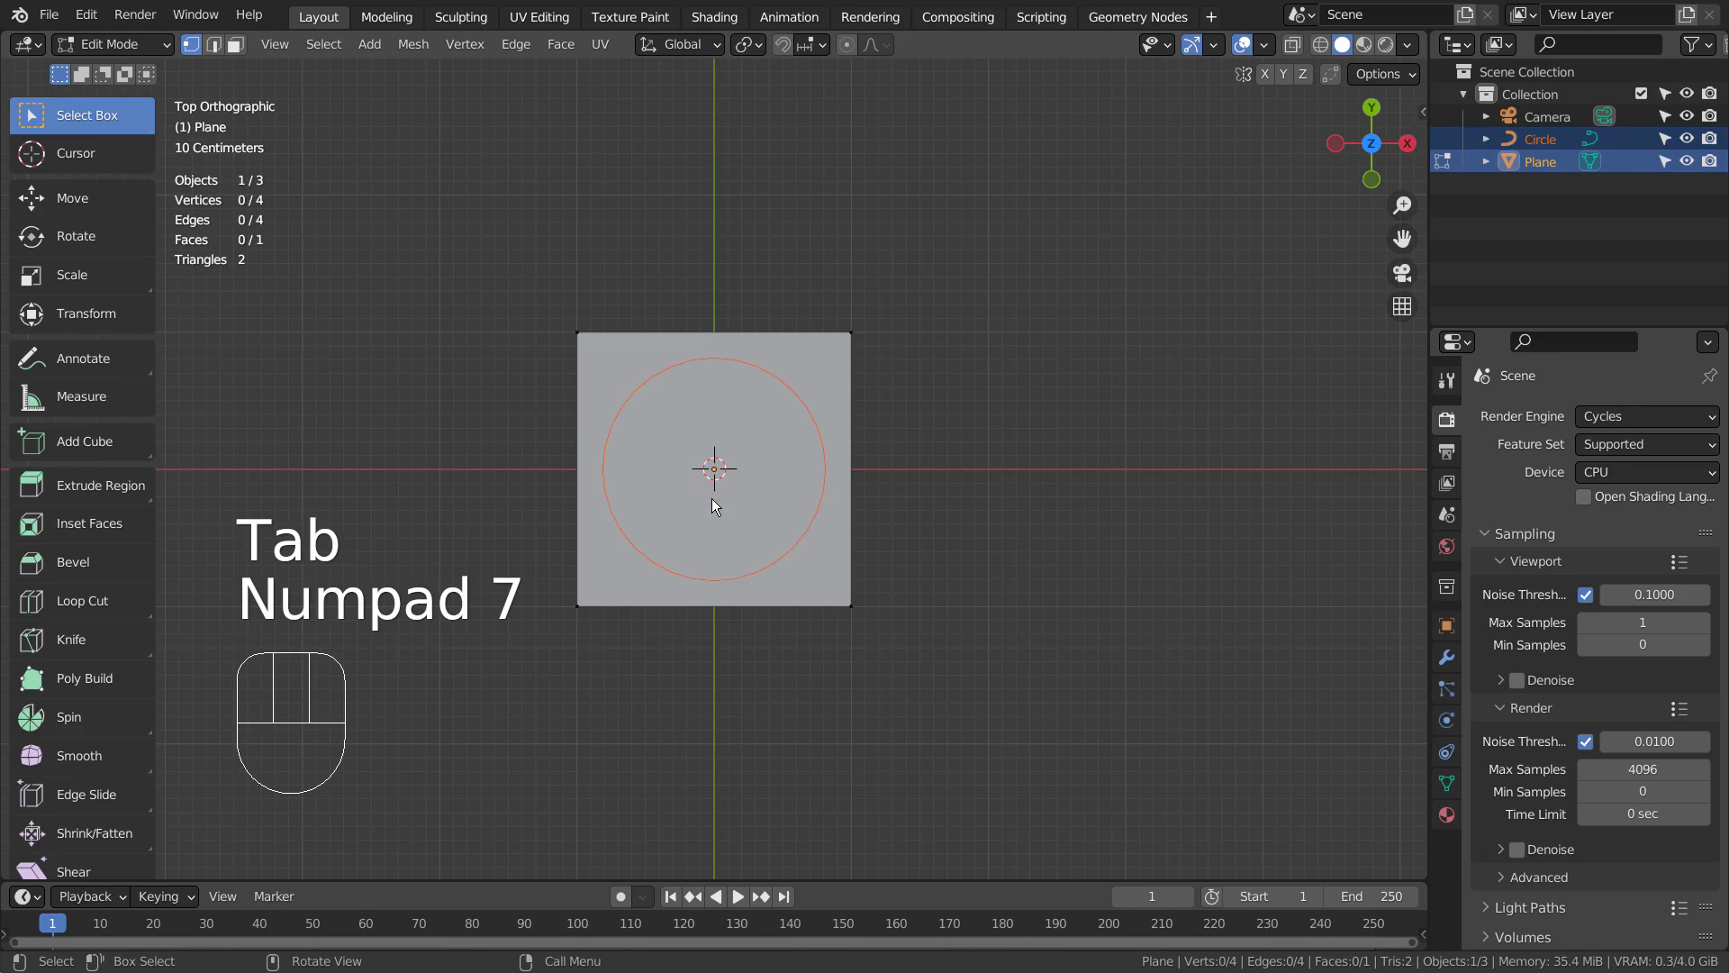
key("a")
left_click(414, 45)
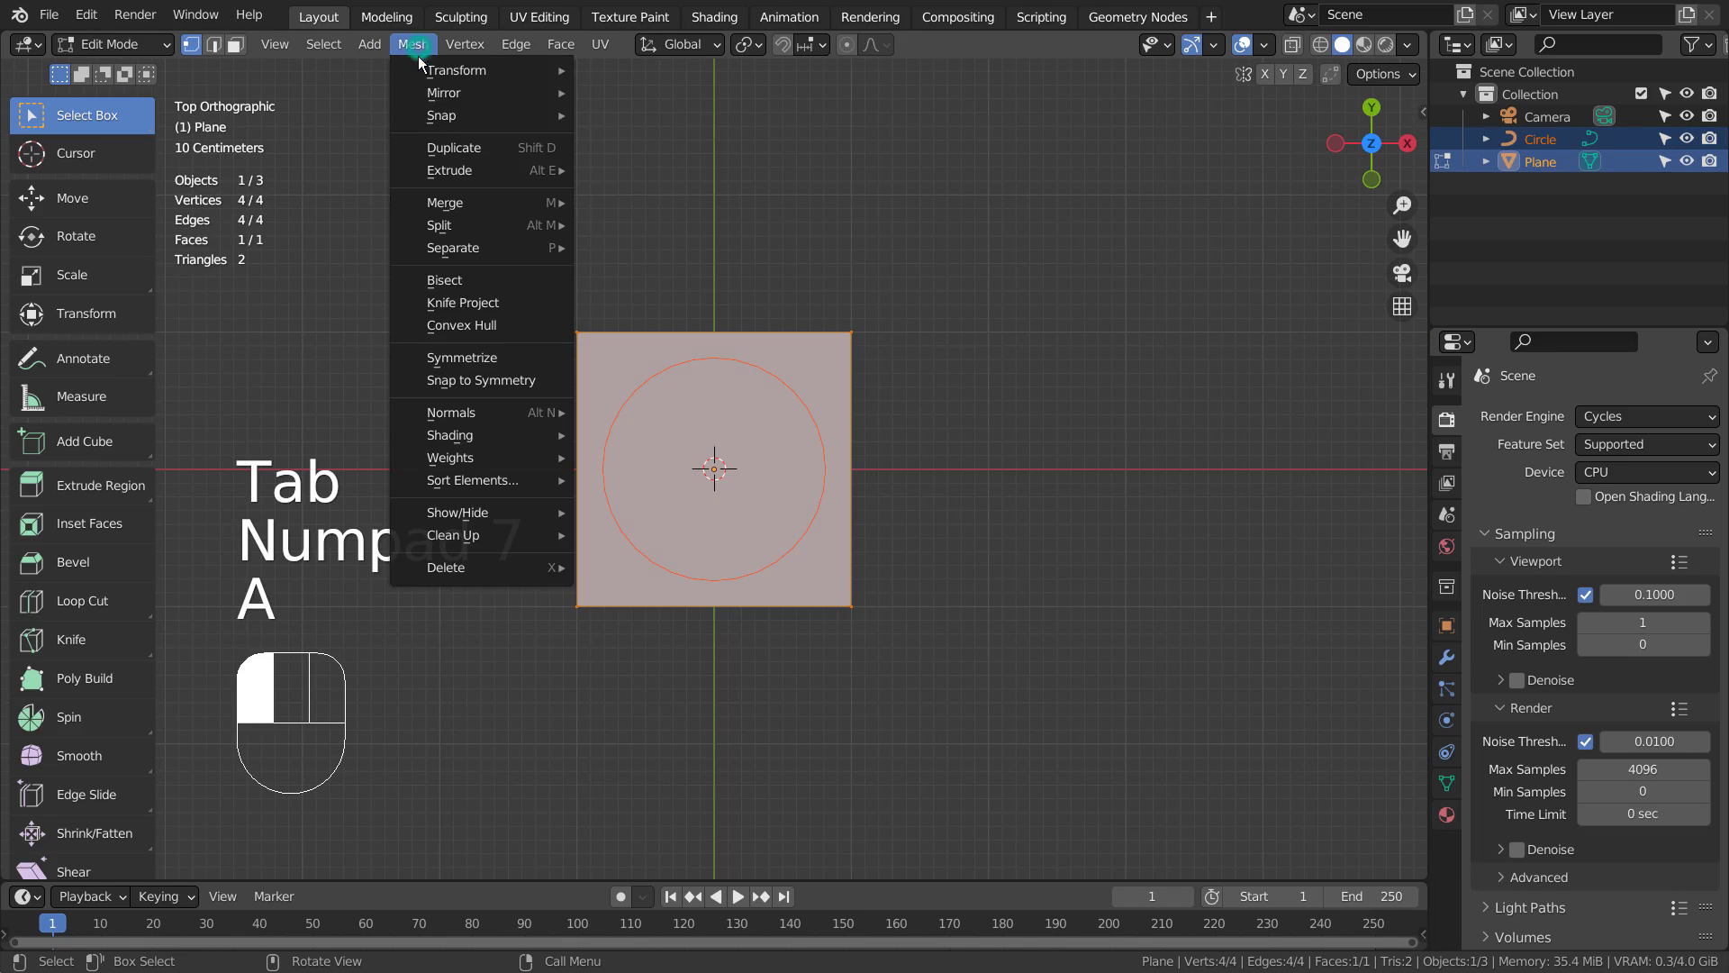
left_click(462, 301)
middle_click_drag(898, 545, 1035, 370, "alt")
middle_click_drag(988, 564, 826, 441, "alt")
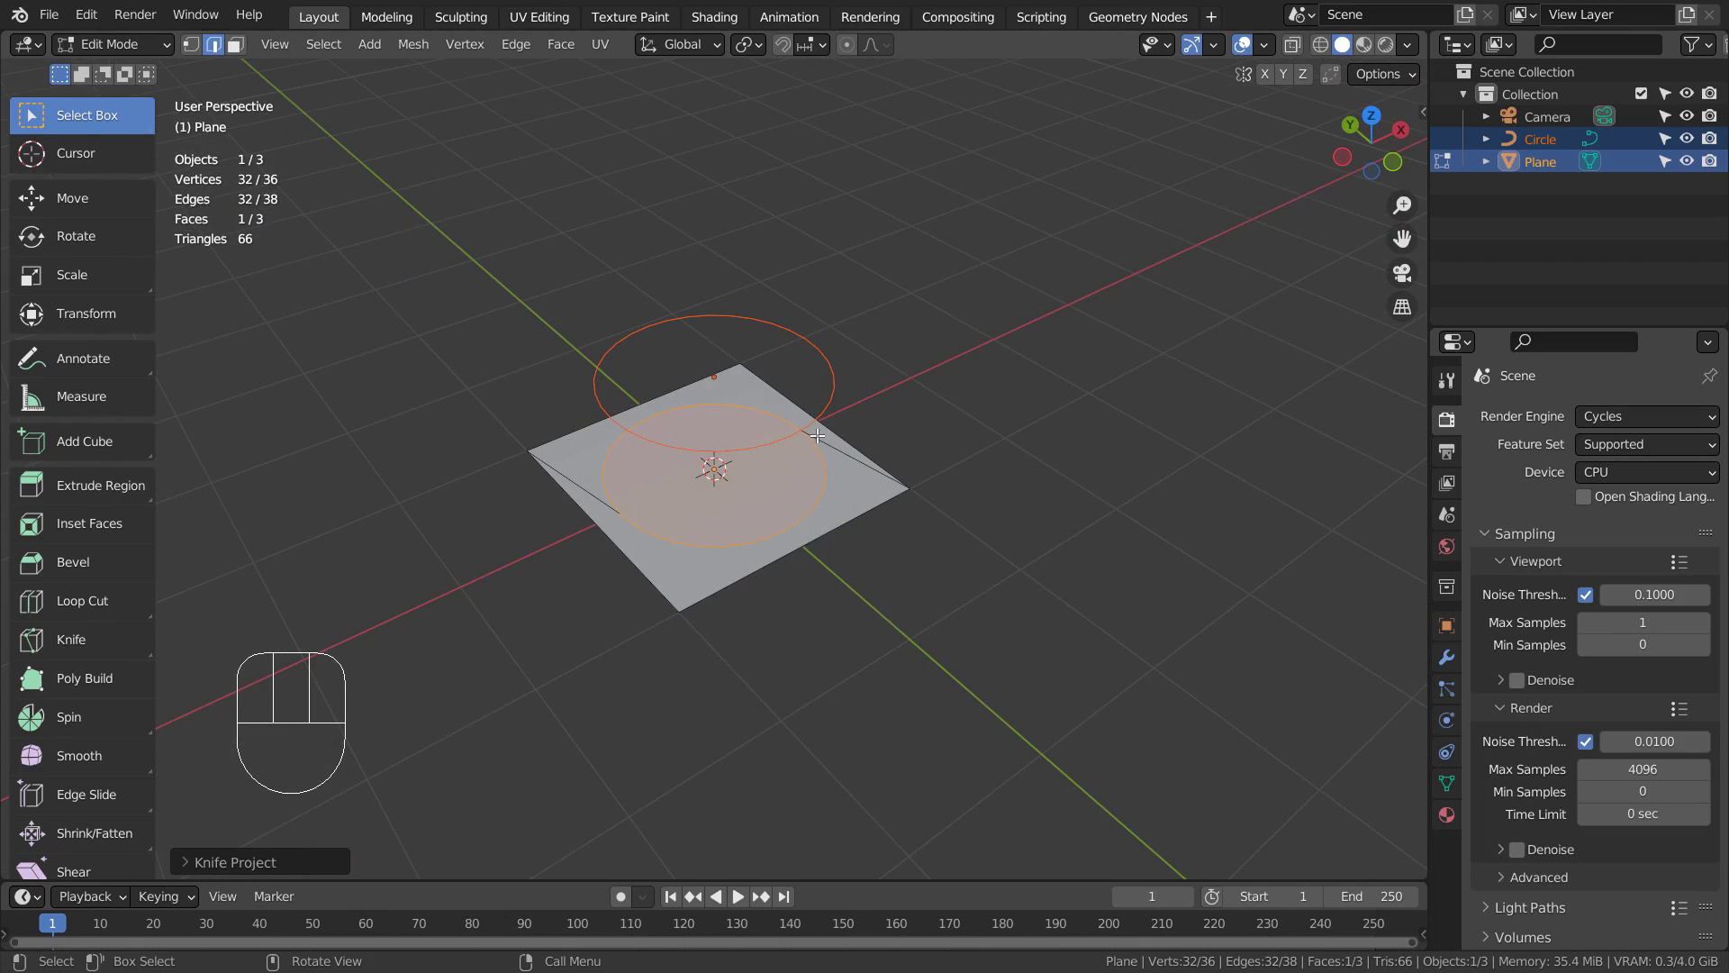
key("ctrl")
Delete the plane and circle objects
key("ctrl+z")
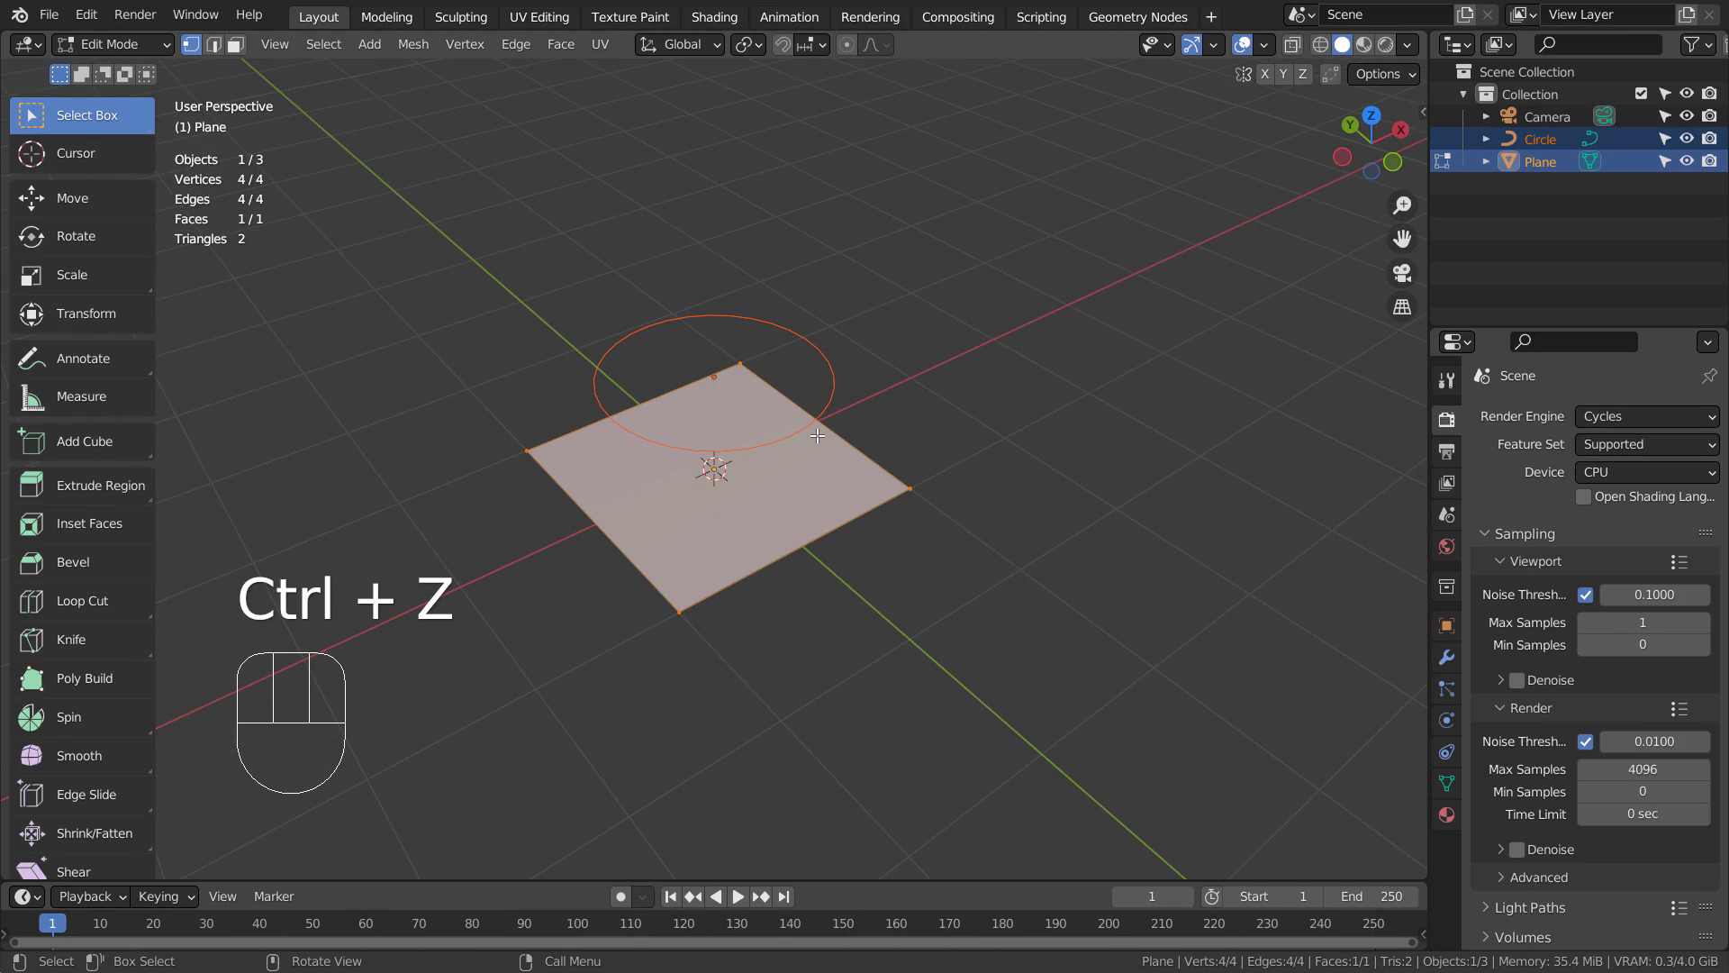
key("Tab")
key("x")
left_click(789, 410)
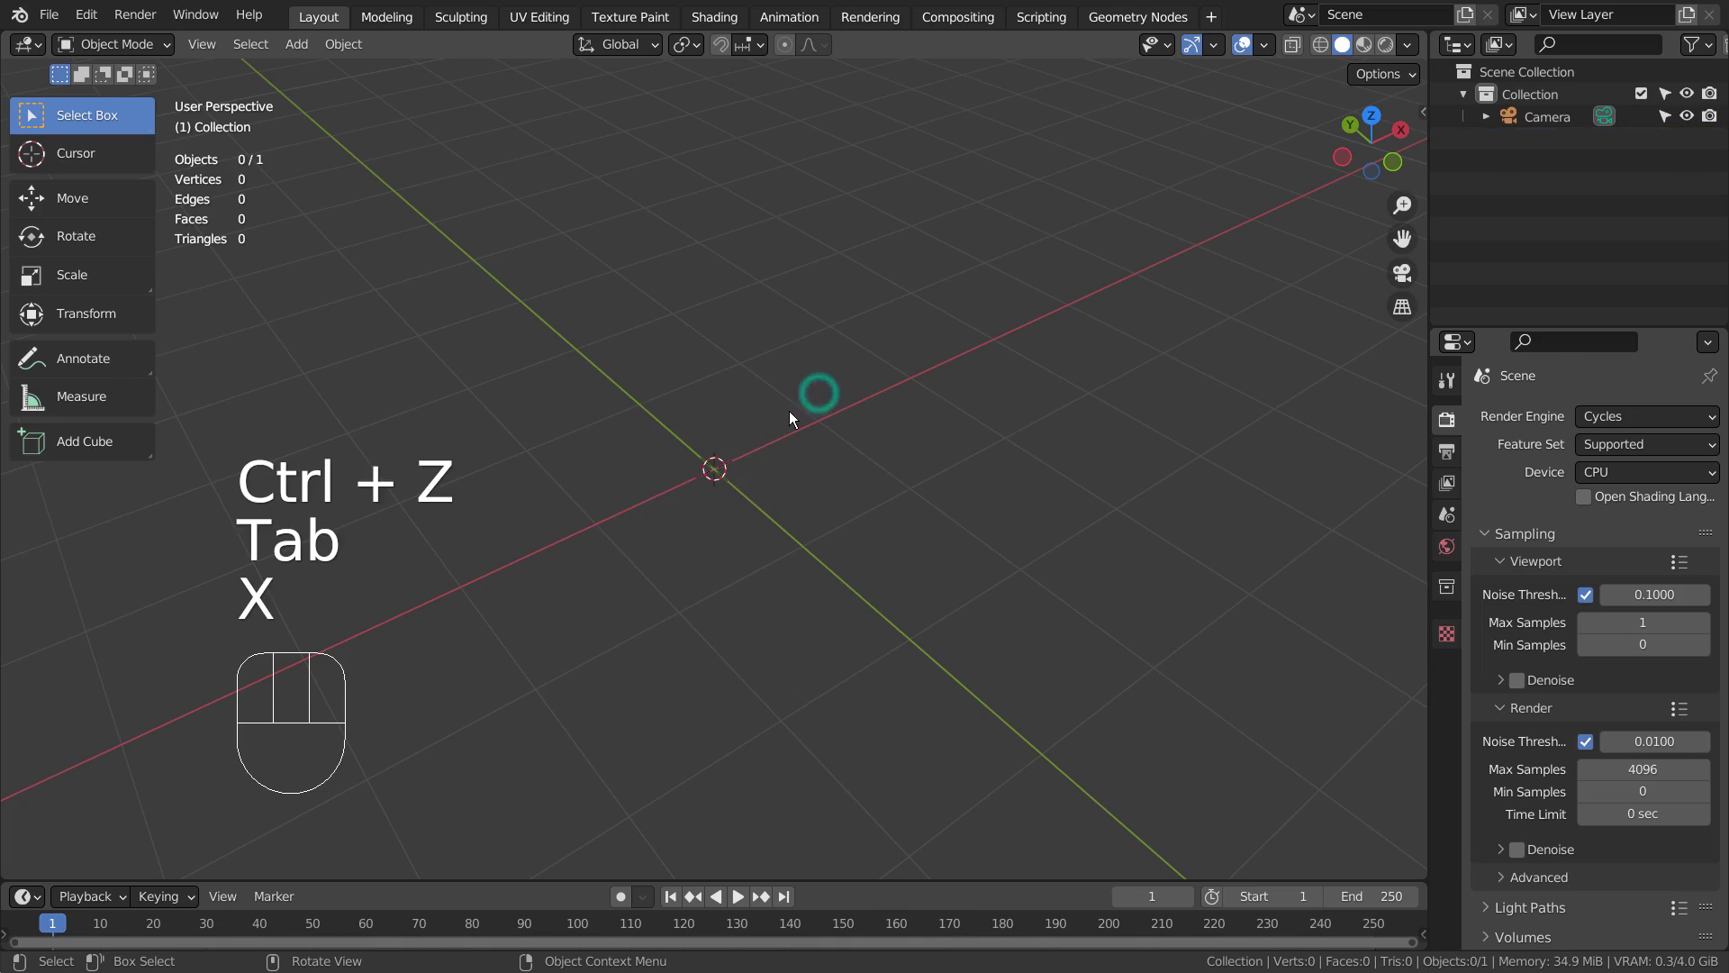
Add a 2 m grid with 10×10 subdivisions and subdivide it once to 441 vertices
key("shift+a")
mouse_move(787, 411)
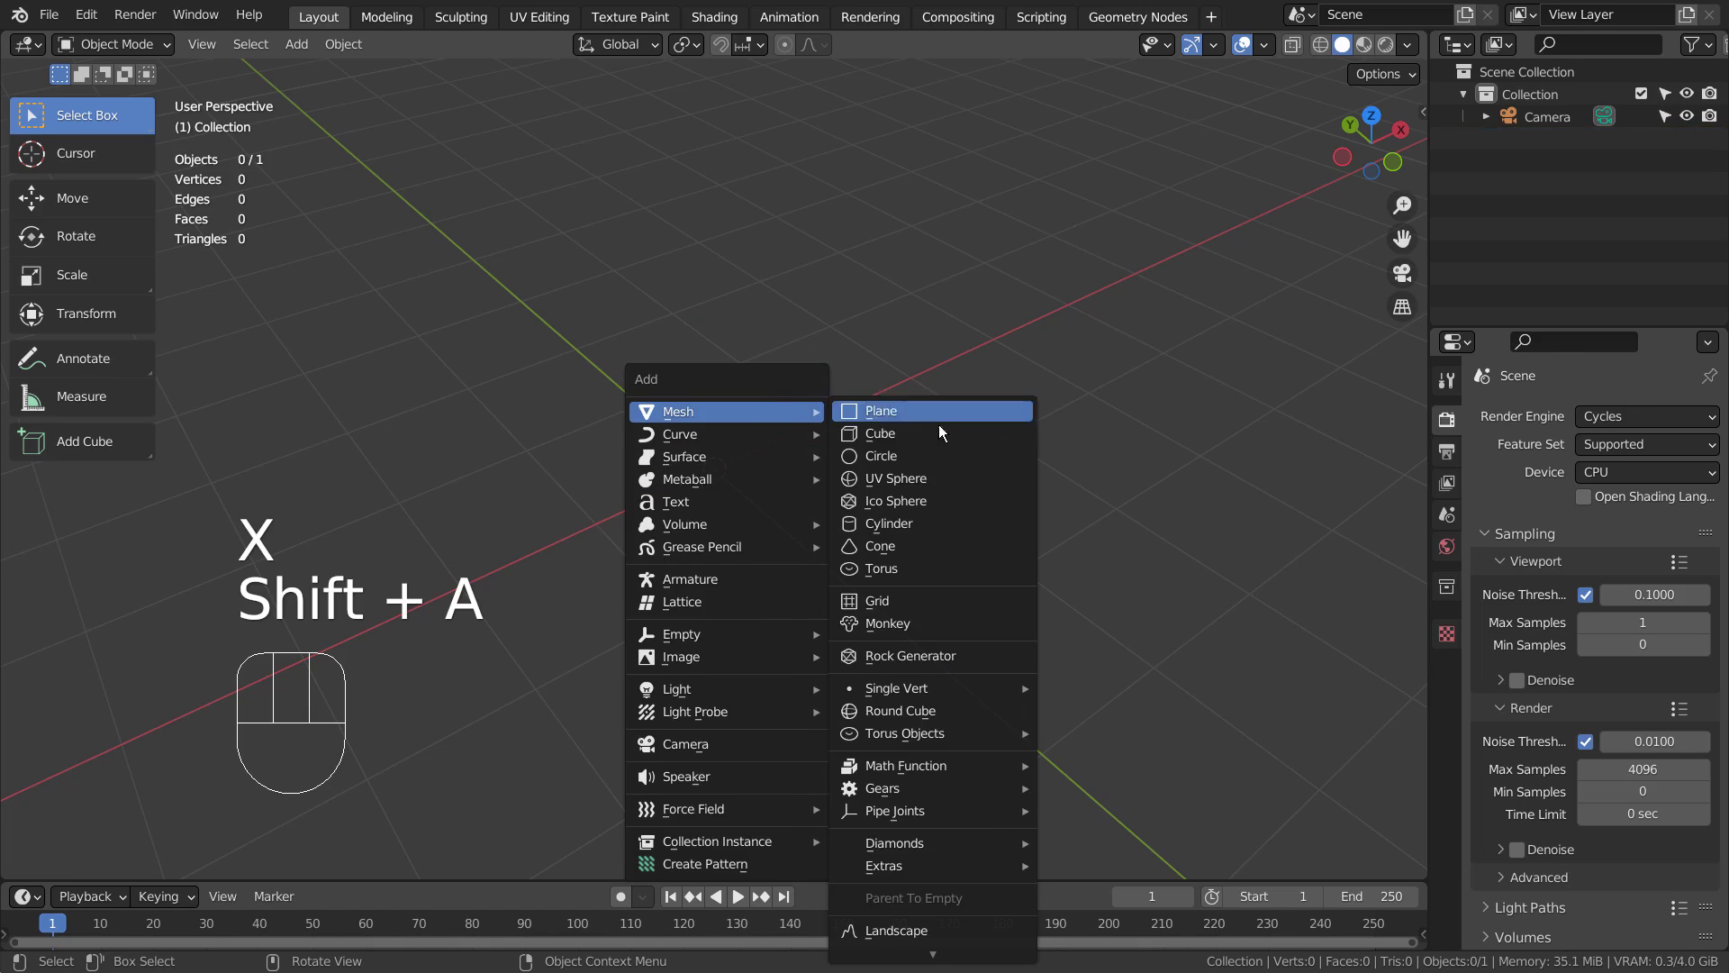
left_click(942, 596)
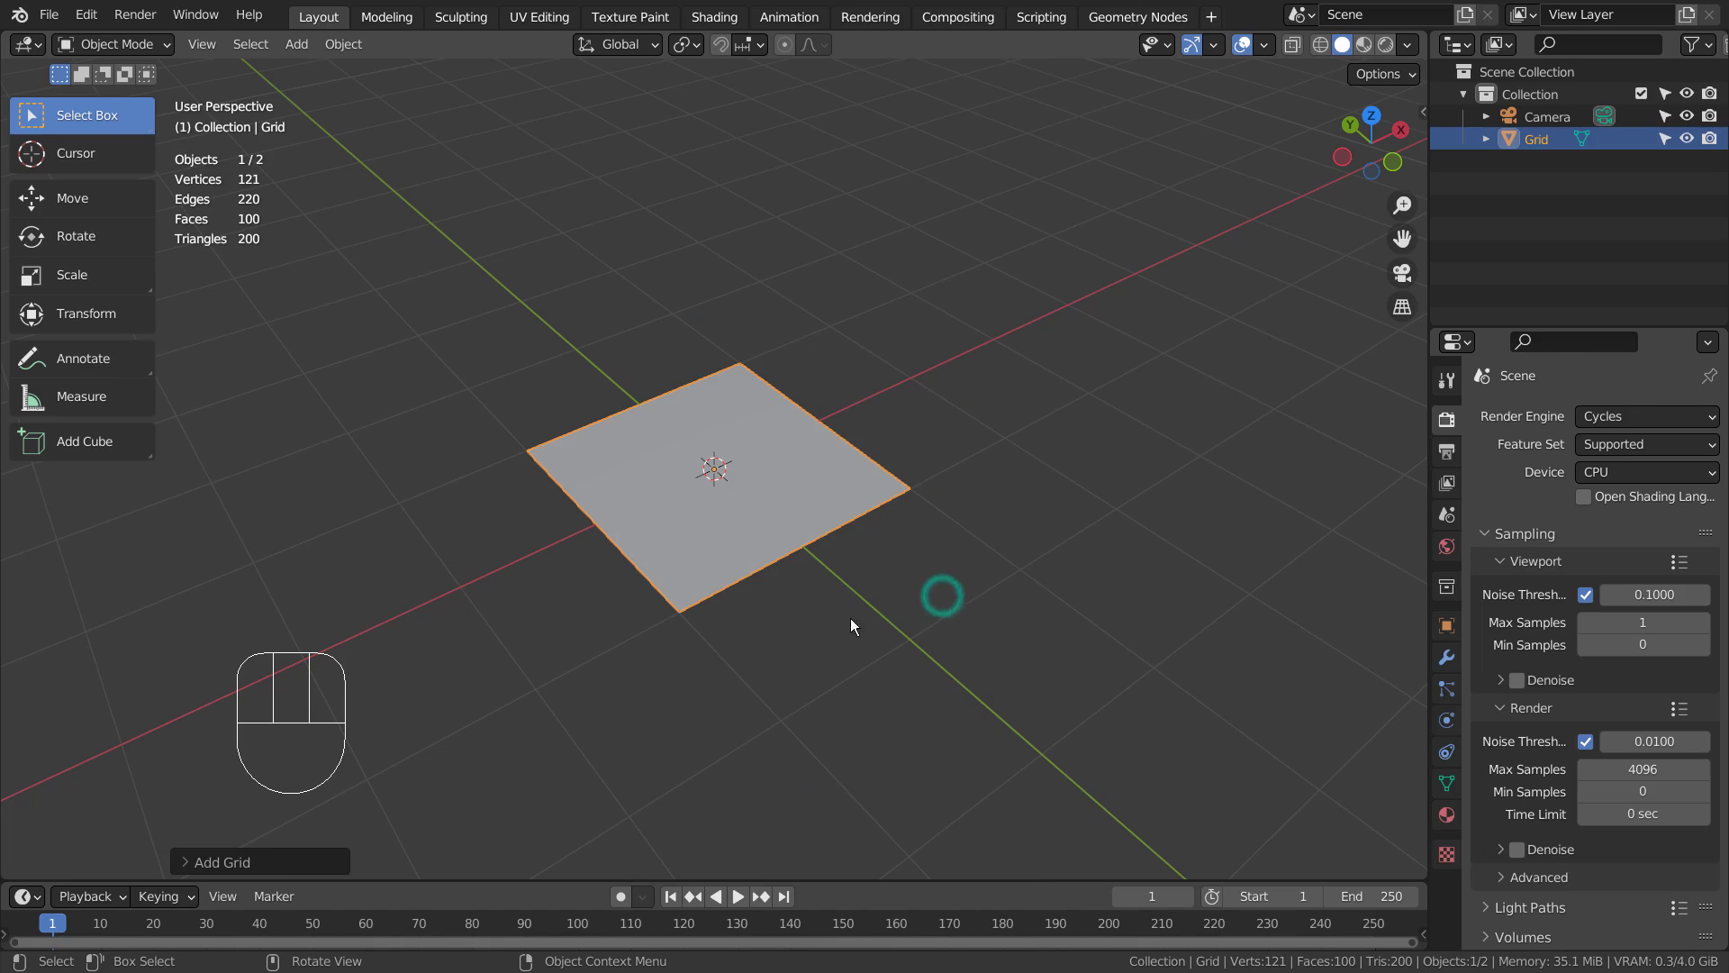
left_click(300, 852)
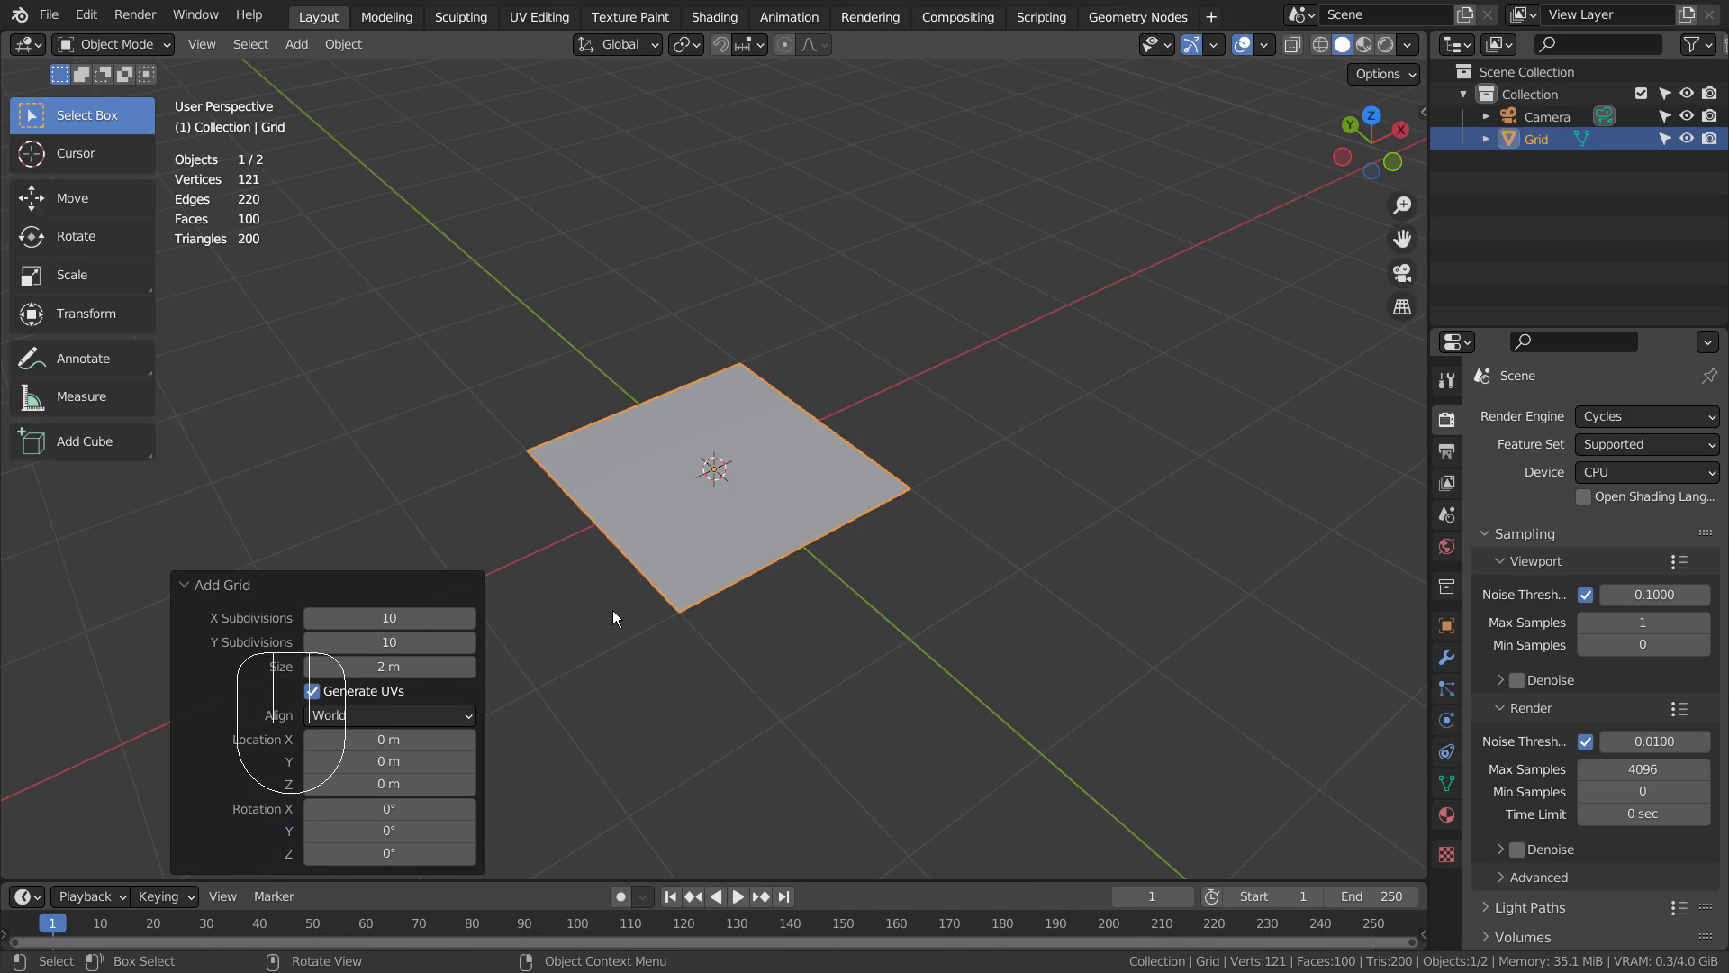
key("Tab")
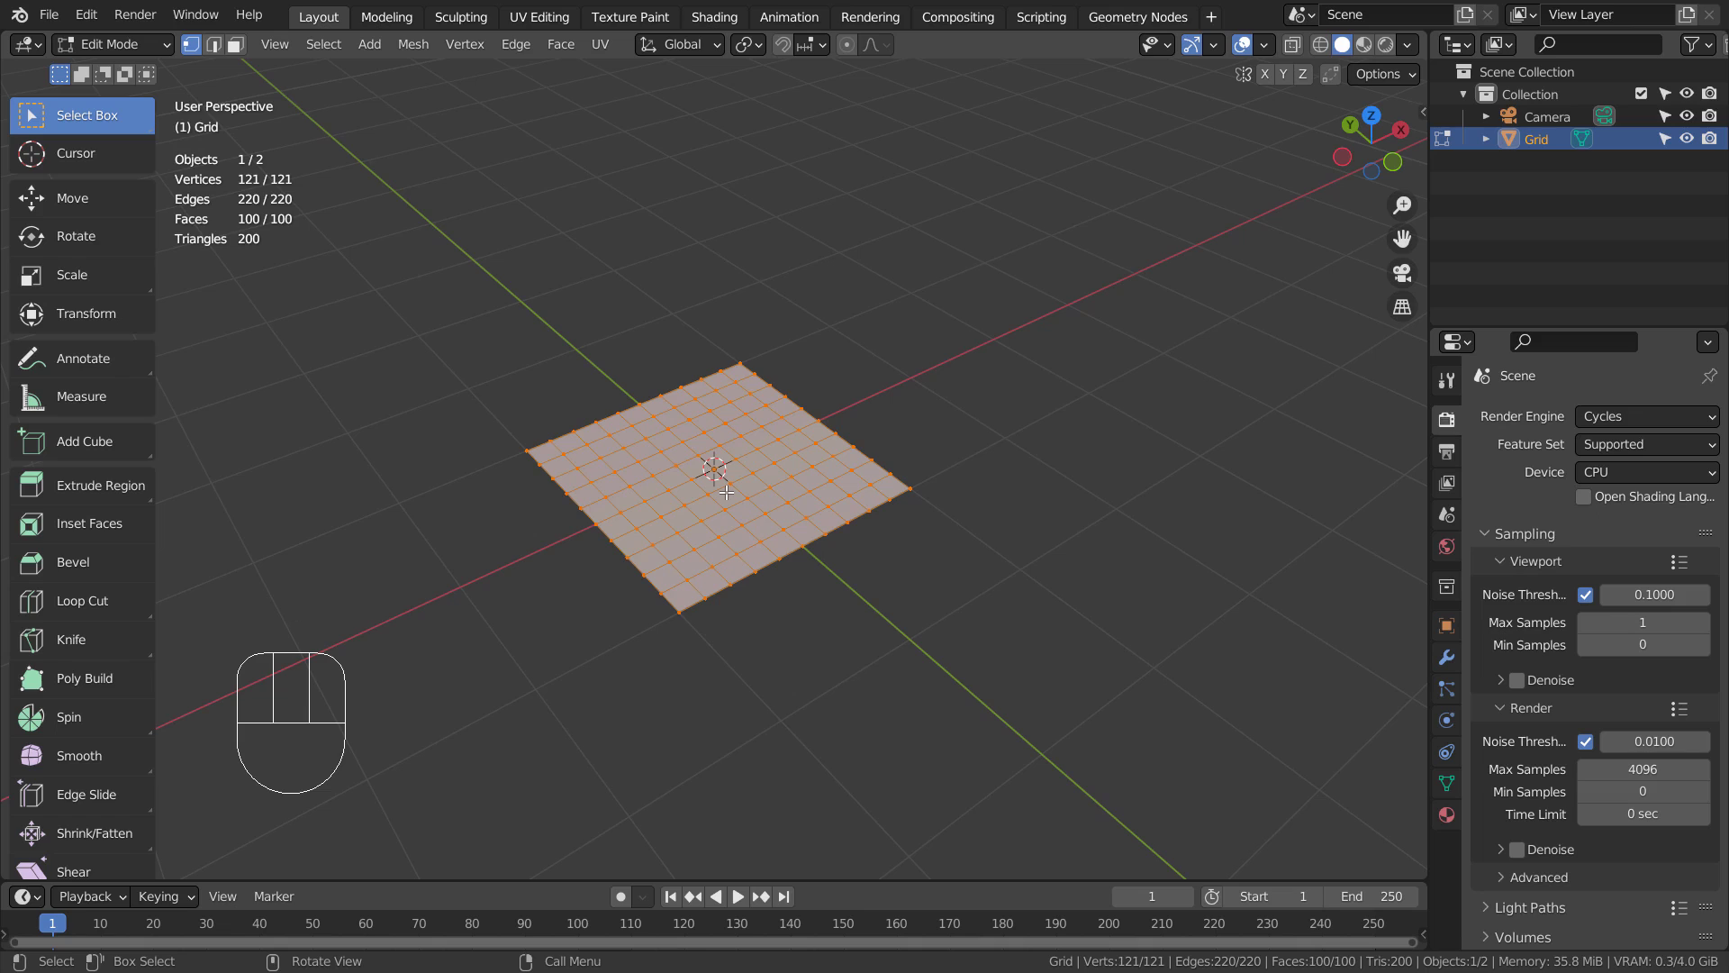
right_click_drag(726, 491, 726, 492)
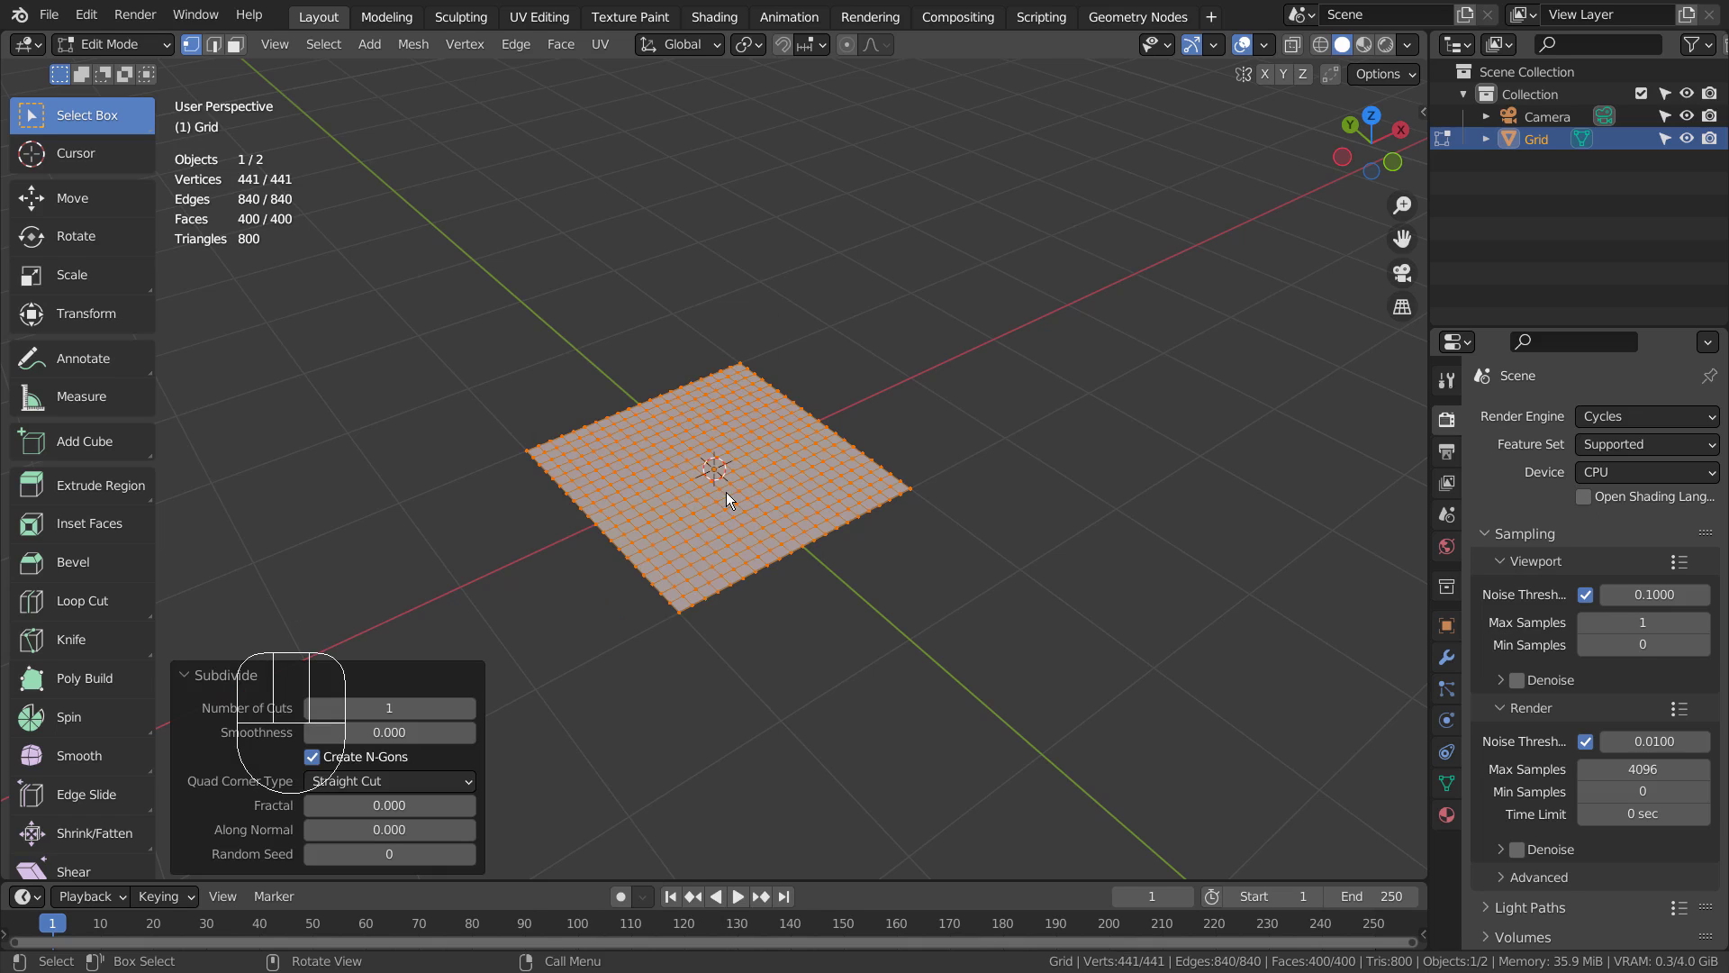
From the top view, add a text object and change its text to 'B'
key("Tab")
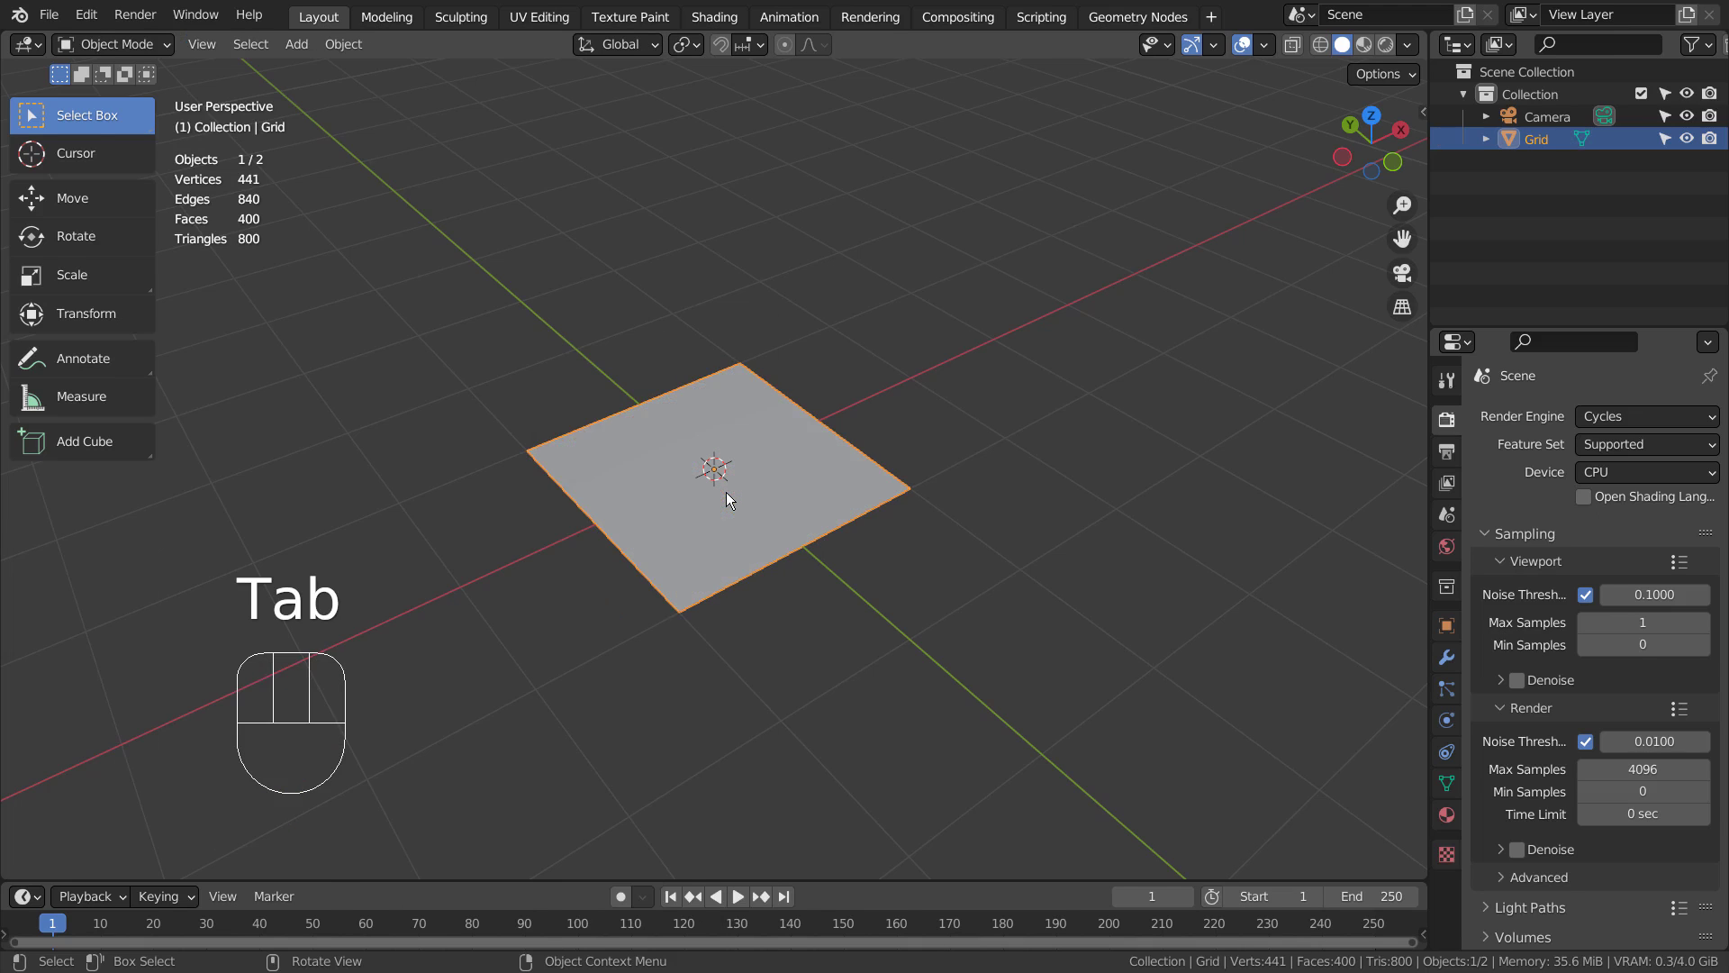
key("KP_7")
key("shift+a")
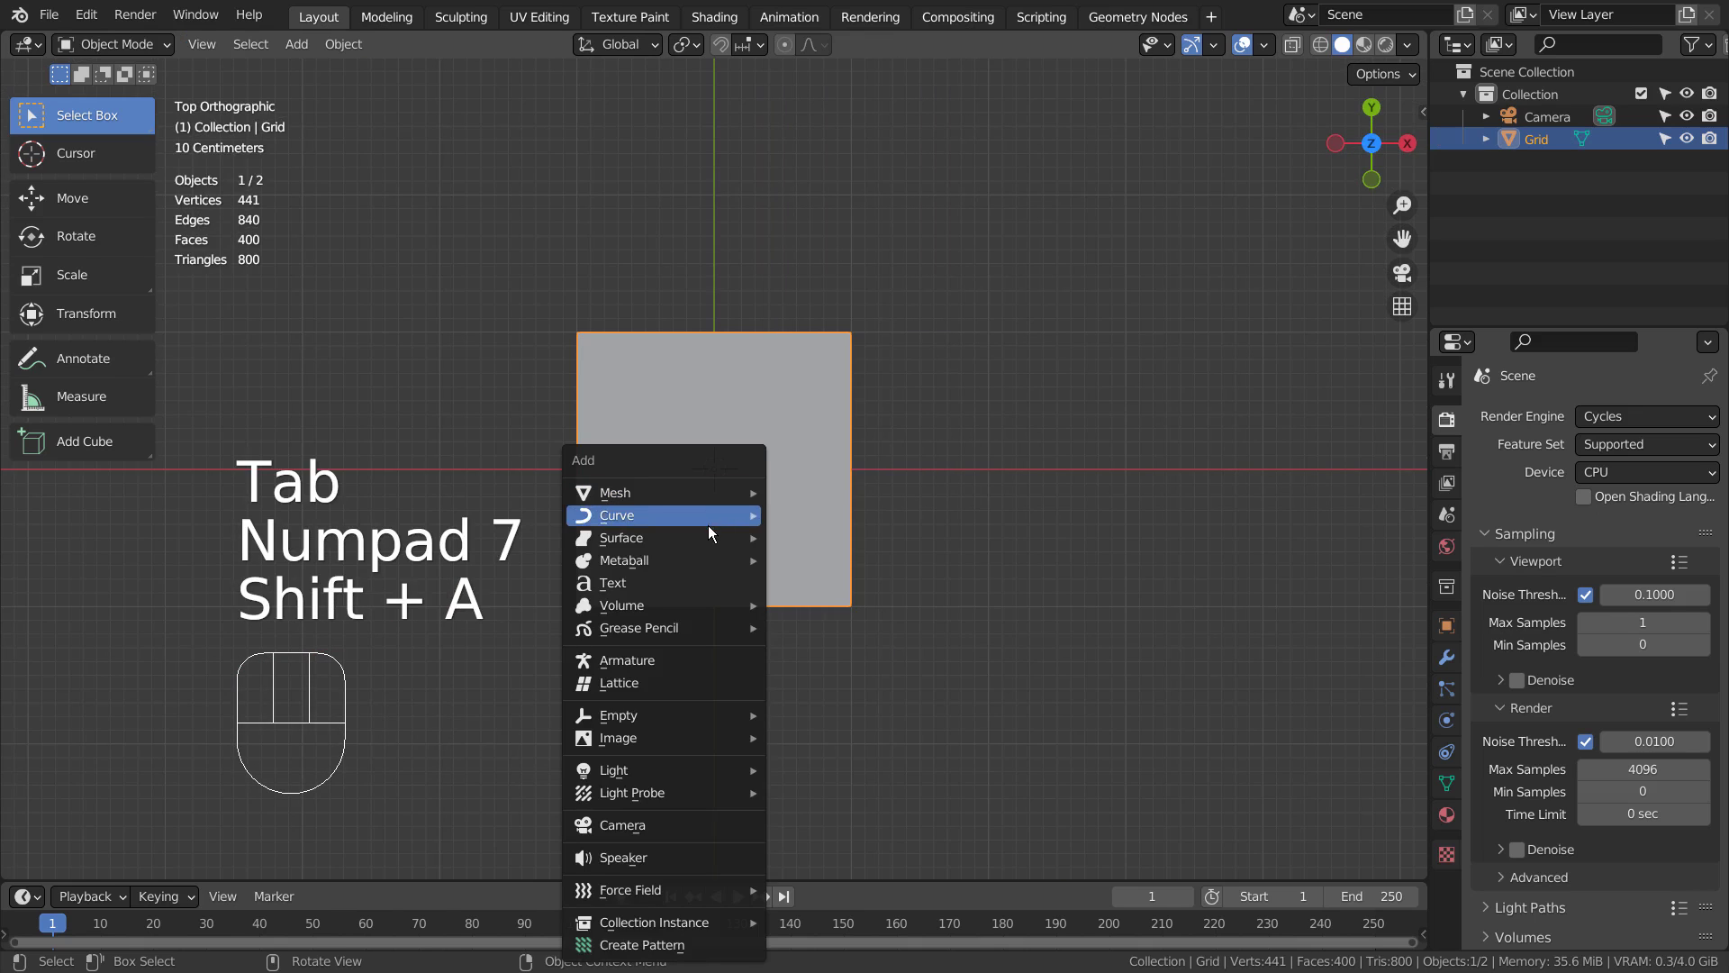
left_click(698, 581)
key("Tab")
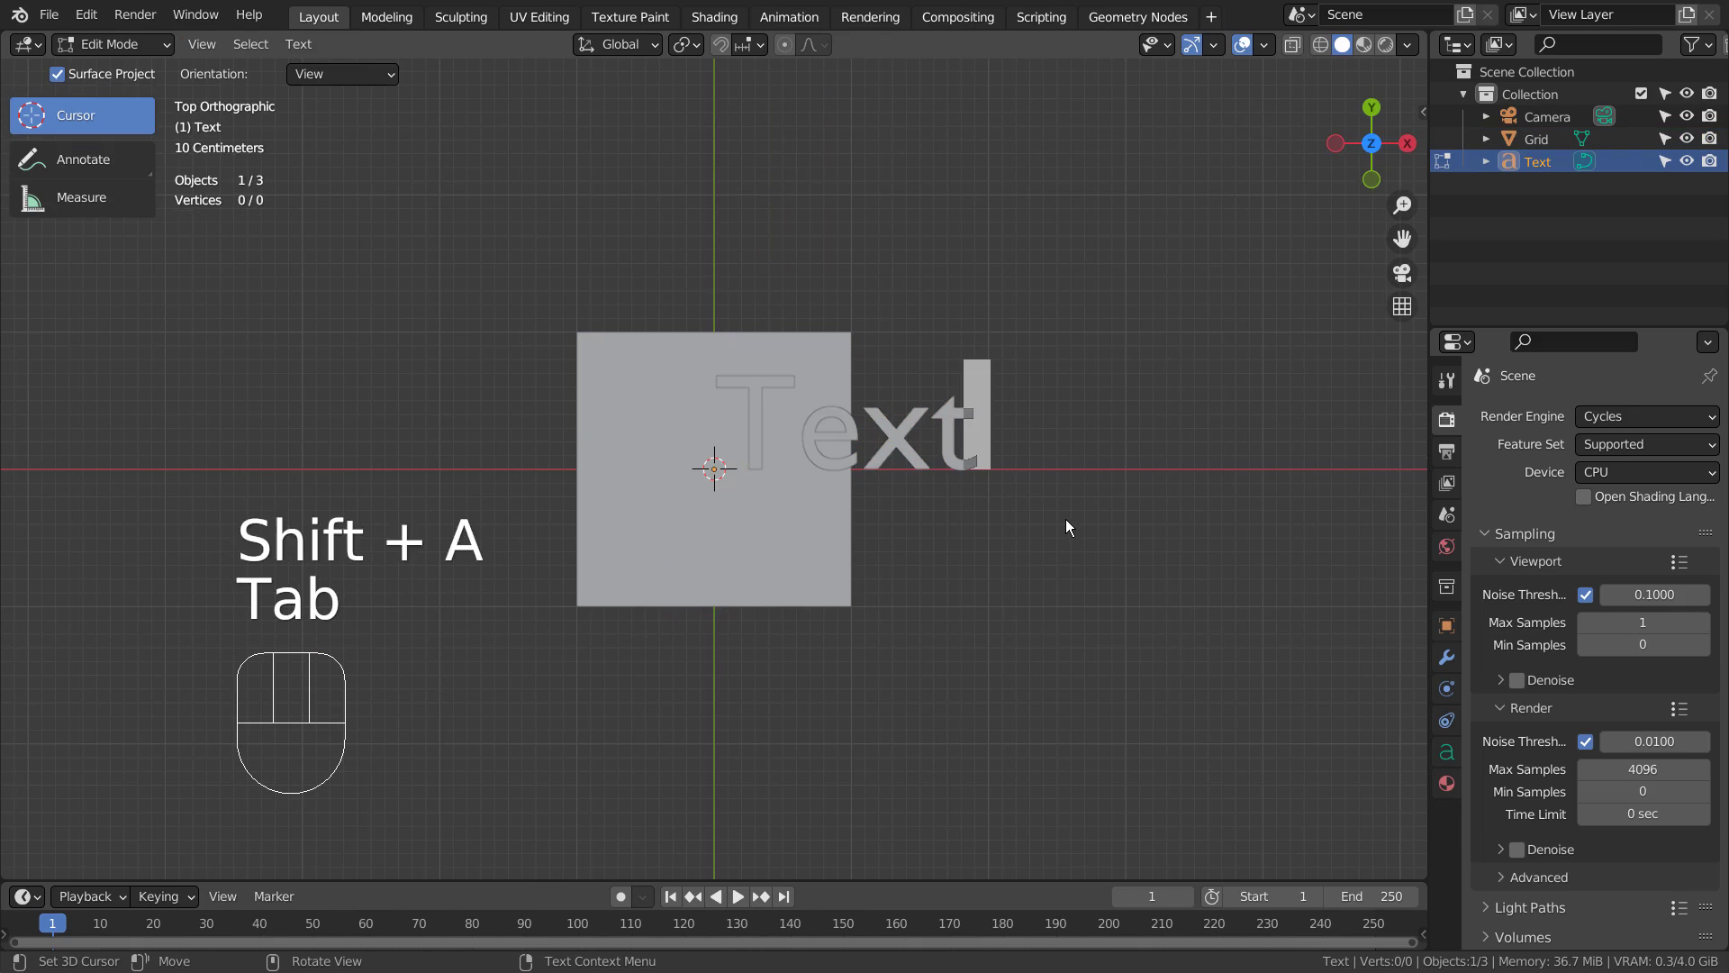
key("BackSpace")
key("BackSpace")
key("BackSpace")
key("BackSpace")
type("B")
key("Tab")
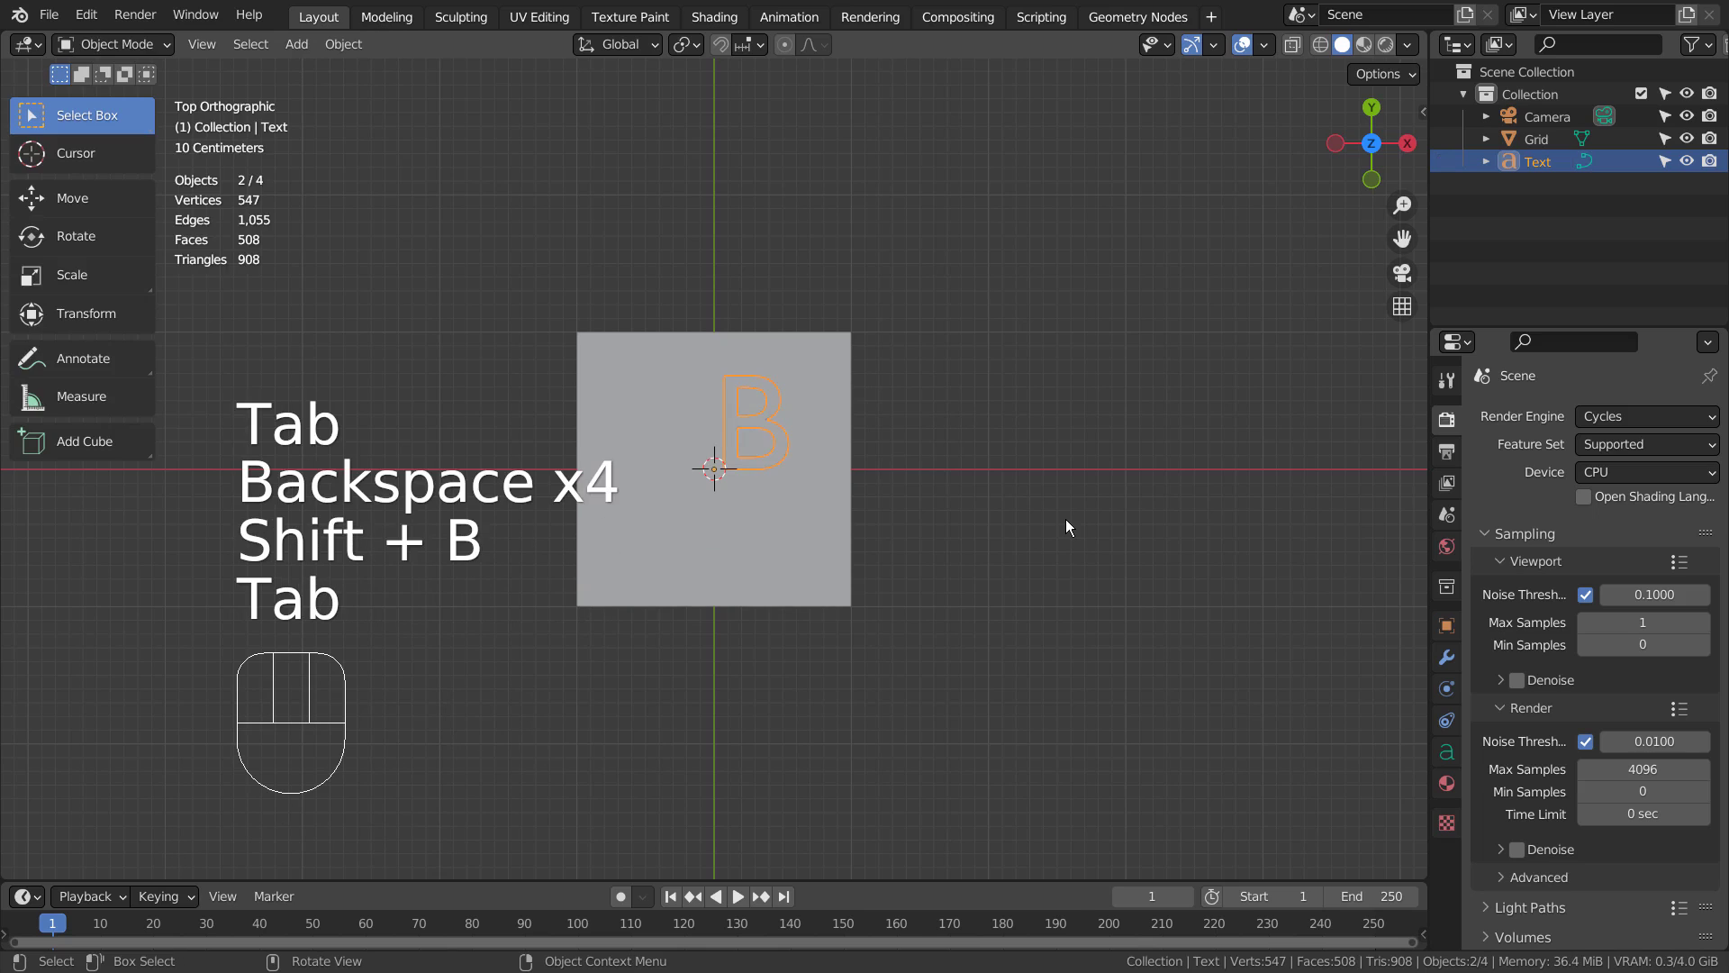
Scale the B by 2.630 and move it over the middle of the grid
key("s")
left_click(204, 281)
key("g")
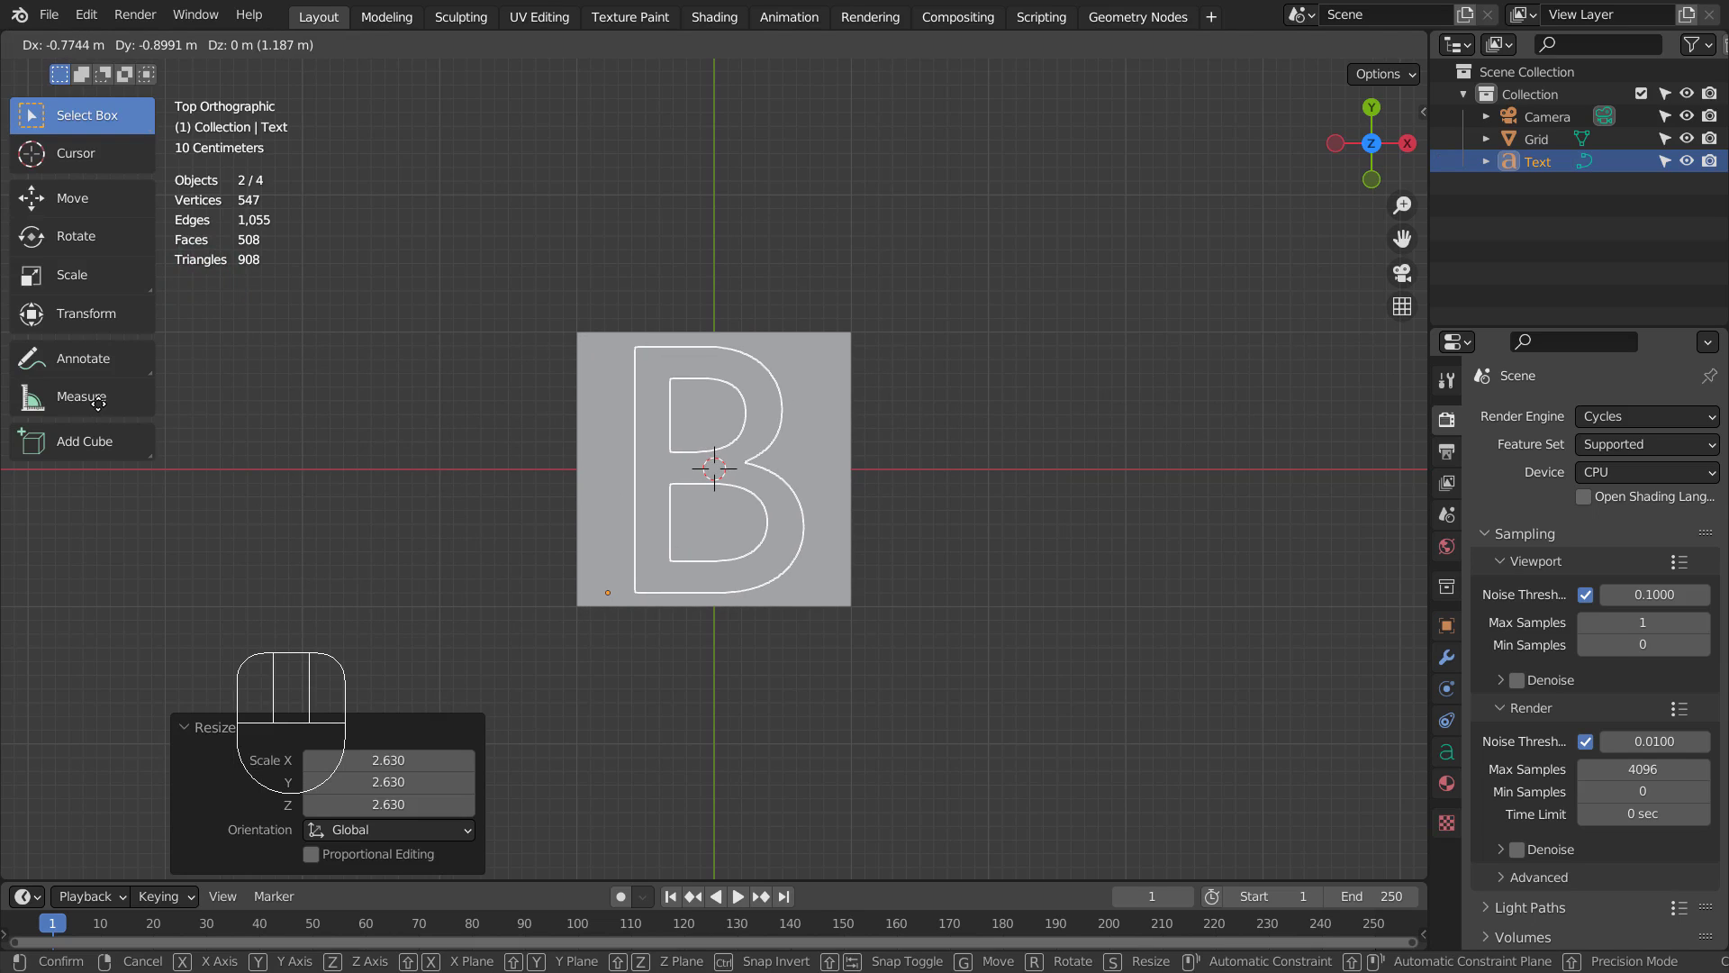
left_click(100, 403)
middle_click_drag(759, 542, 899, 352)
Lift the B text vertically above the grid
key("g")
key("z")
left_click(895, 262)
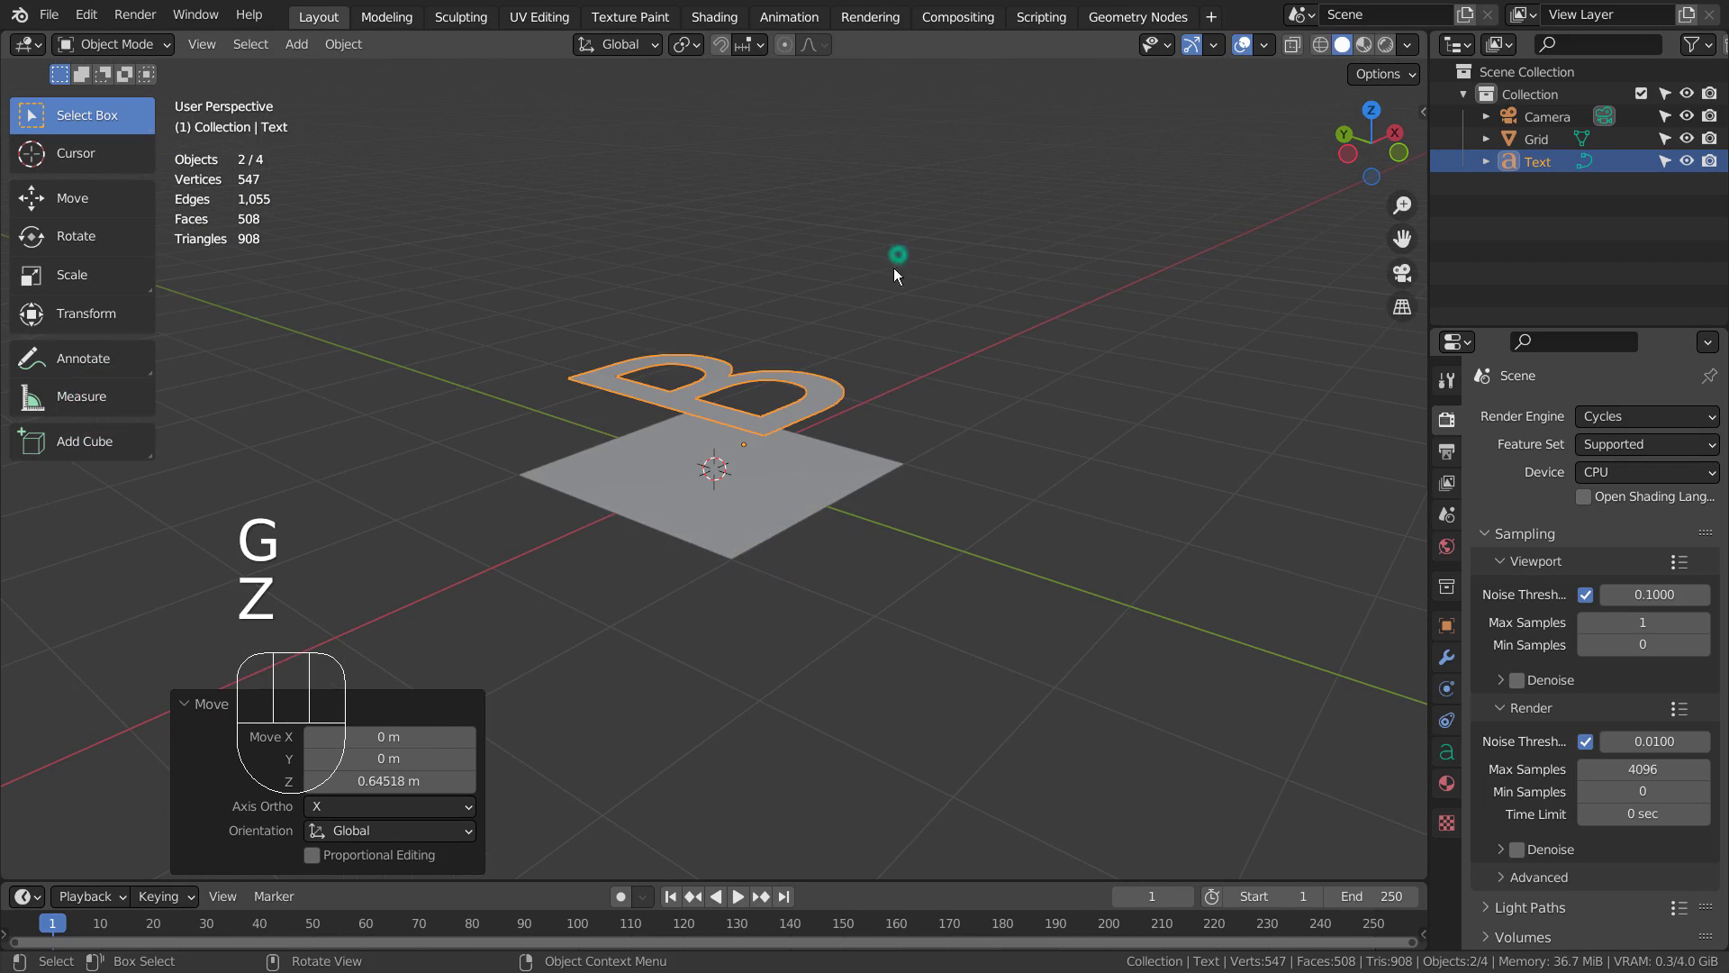
Knife-project the B outline into the grid mesh, giving 636 vertices and 501 faces
left_click(849, 470, "shift")
key("Tab")
key("KP_7")
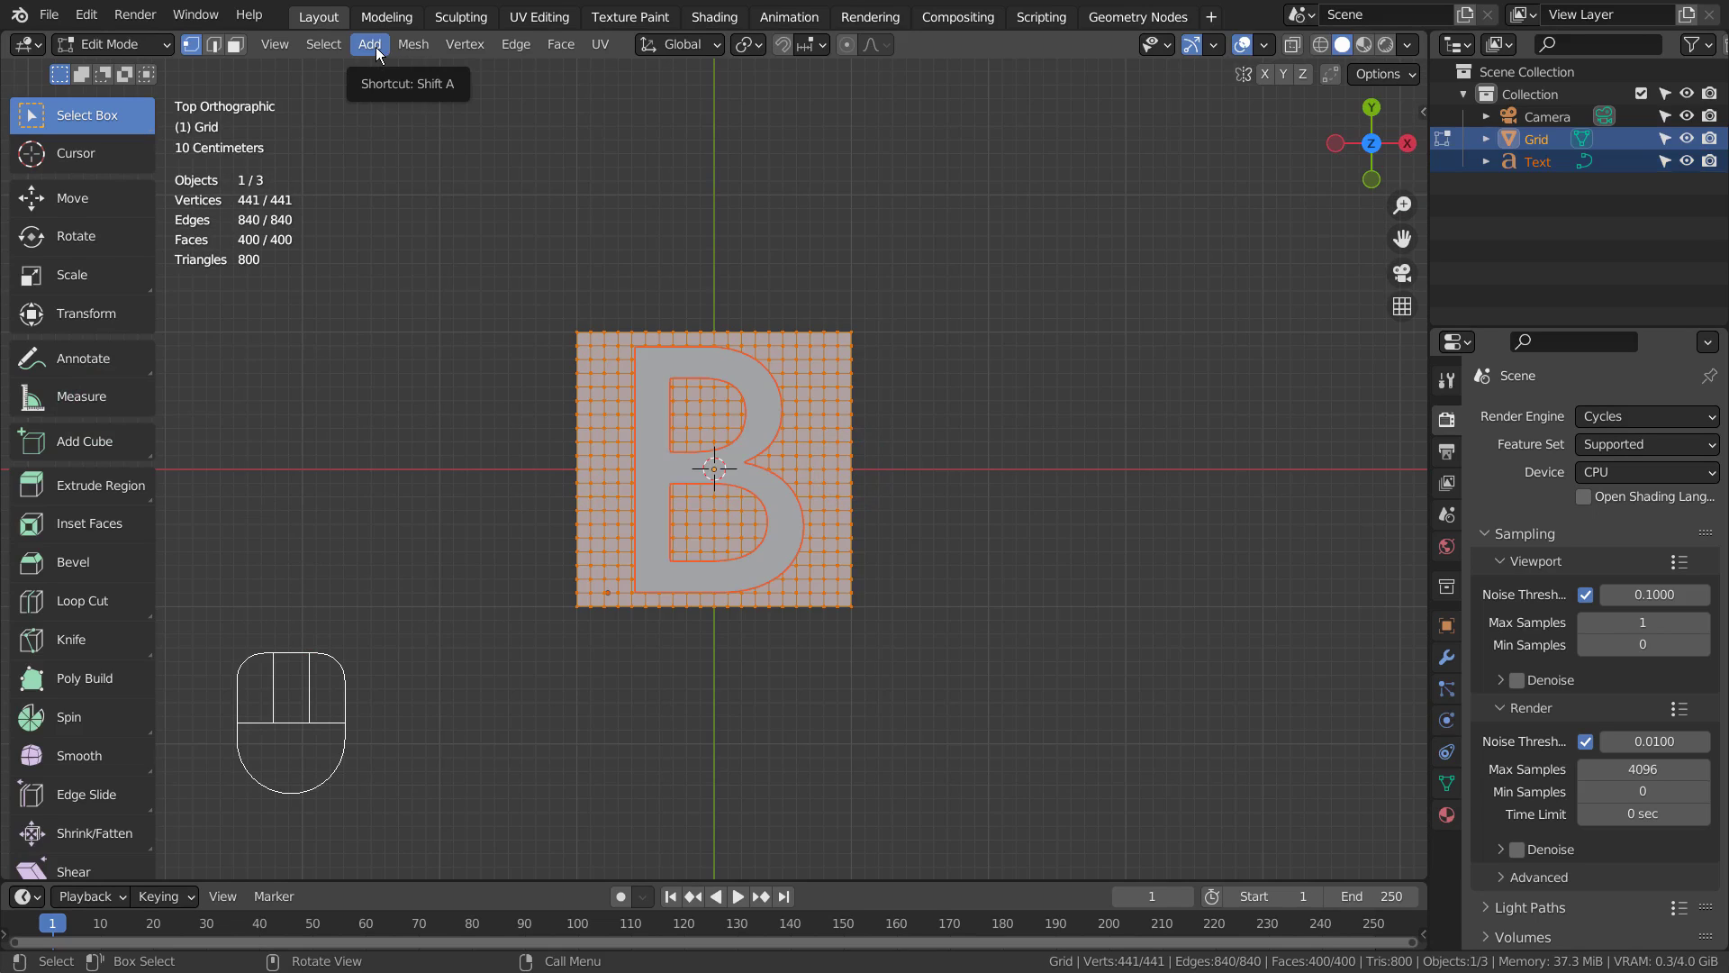
left_click(400, 47)
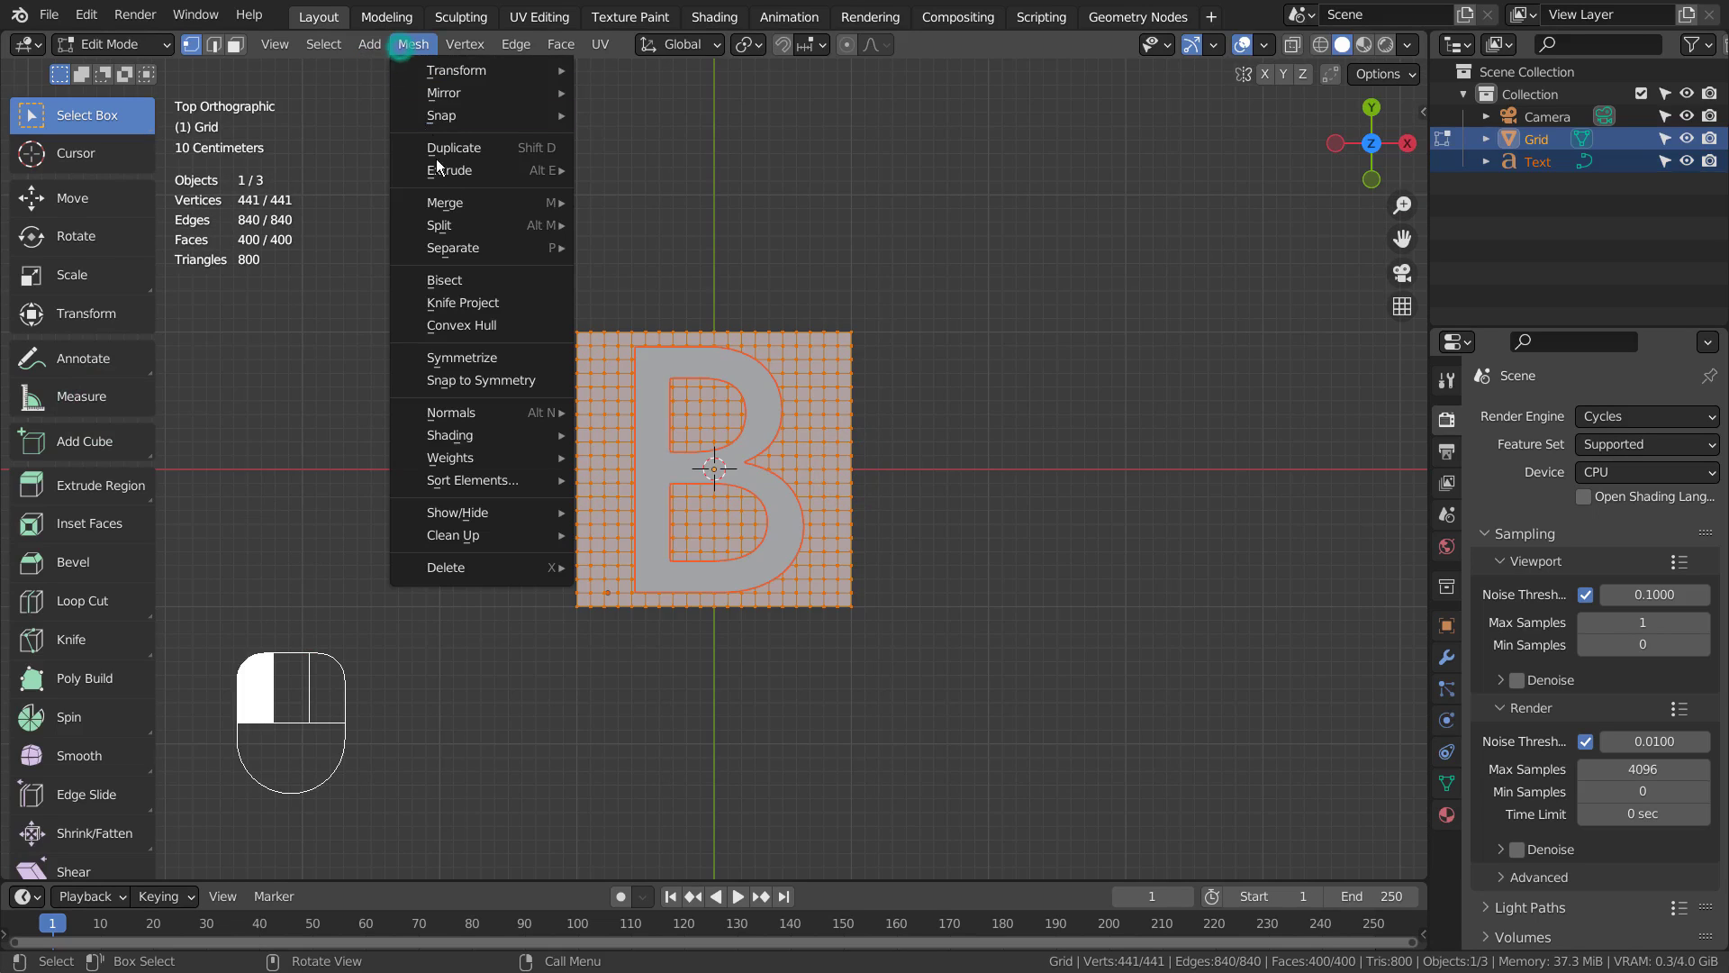
left_click(466, 291)
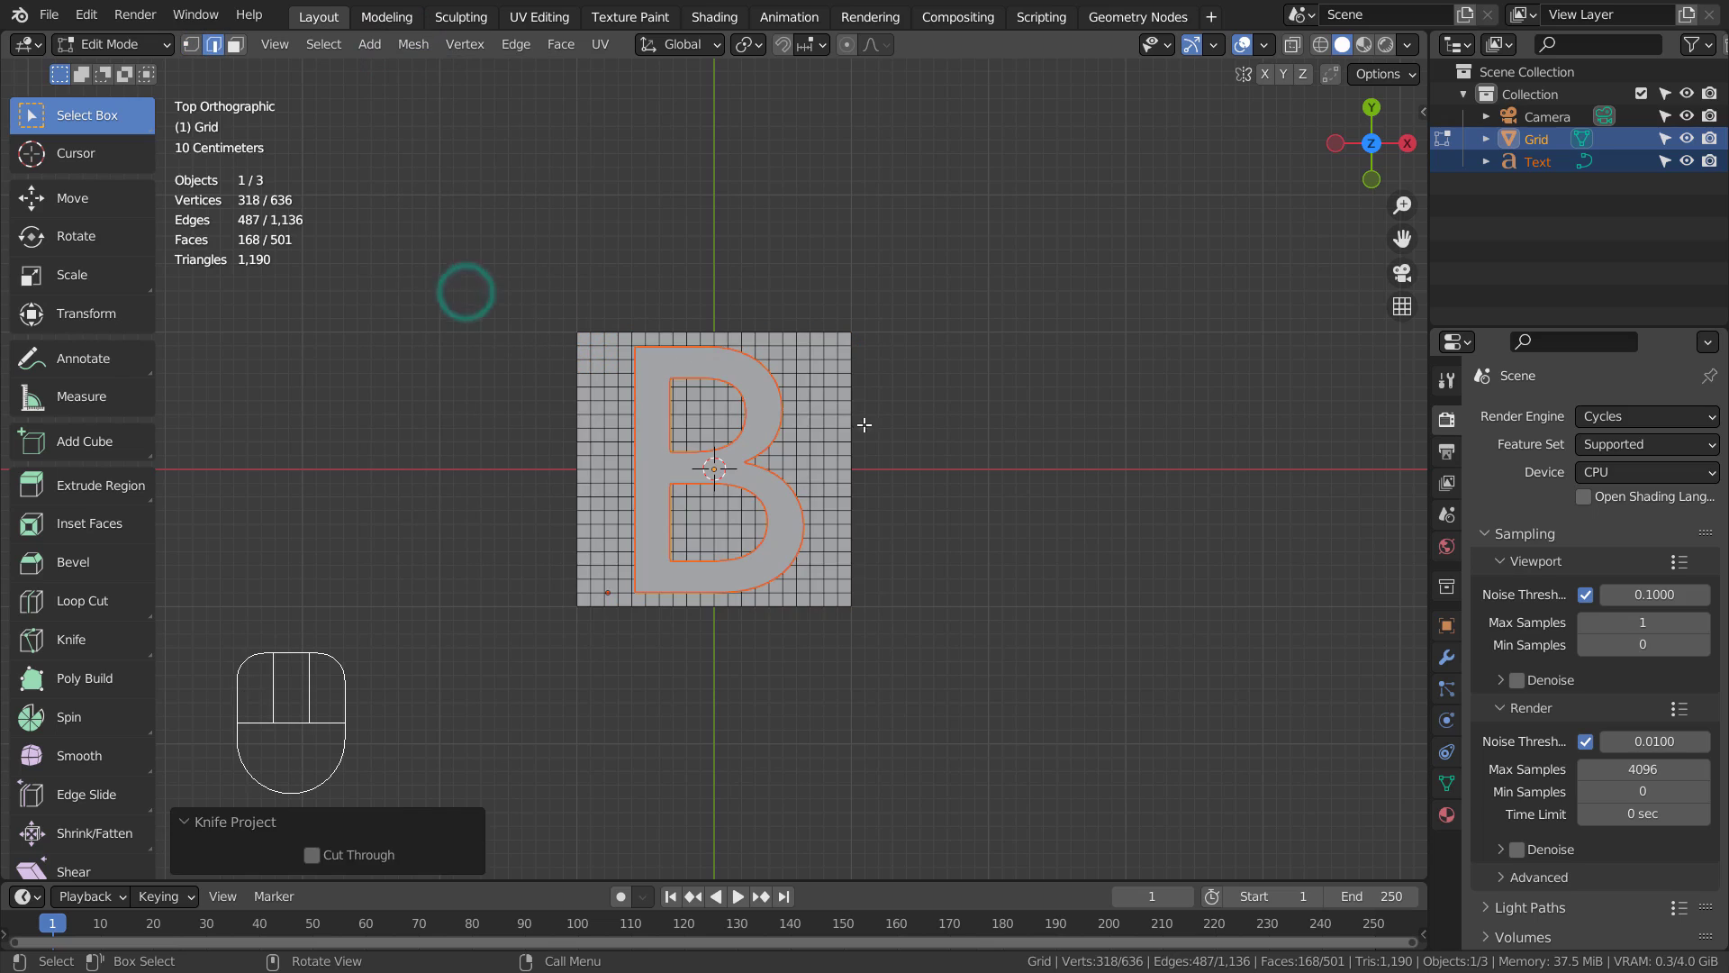
middle_click_drag(413, 644, 631, 487, "alt")
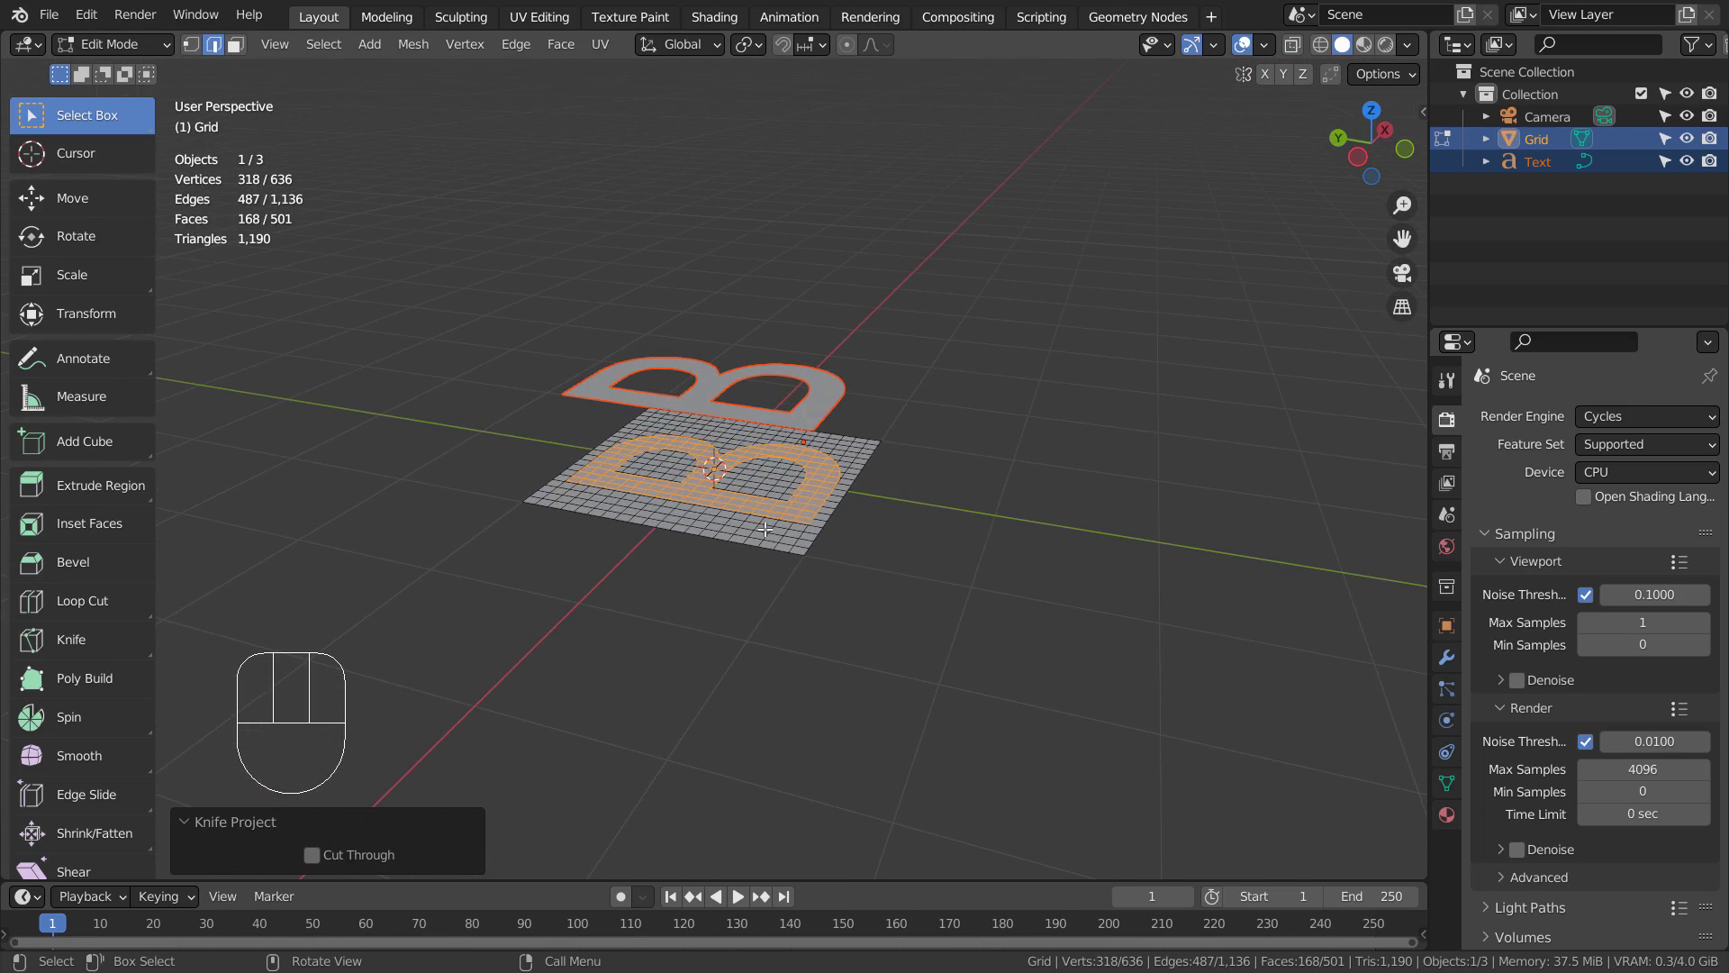
scroll(771, 535, "up", 6)
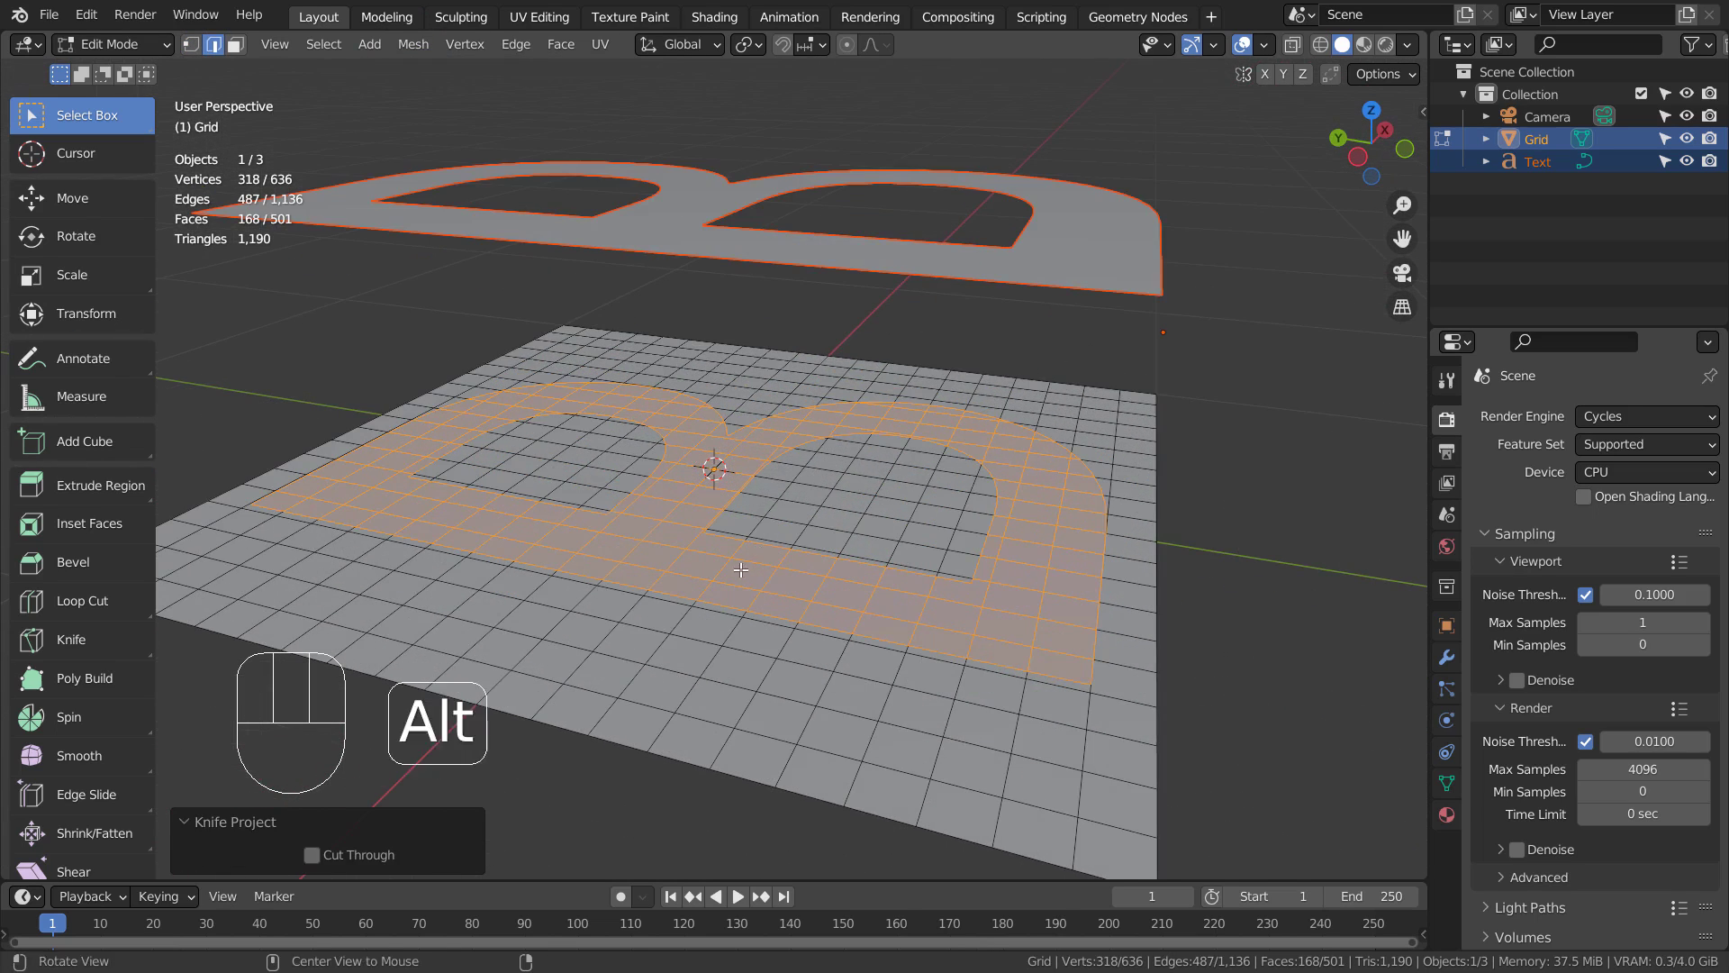
middle_click_drag(778, 496, 889, 586, "alt")
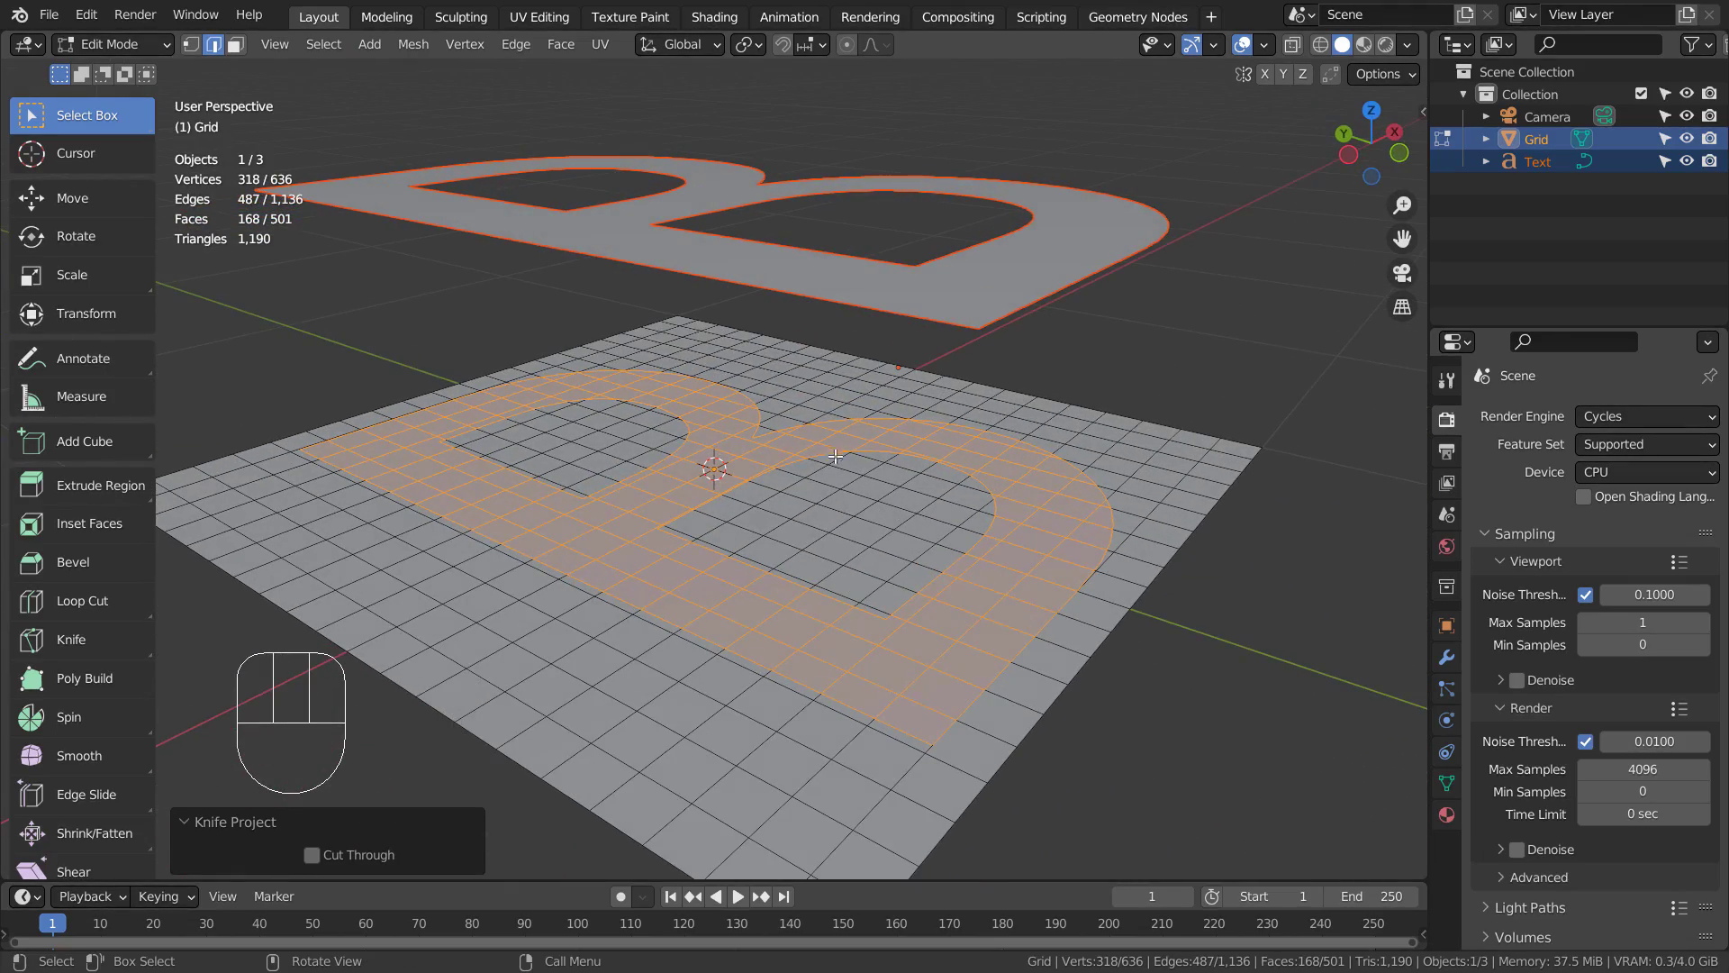
Separate the selected B-shaped faces into a new object, Grid.001, and return to Object Mode
key("p")
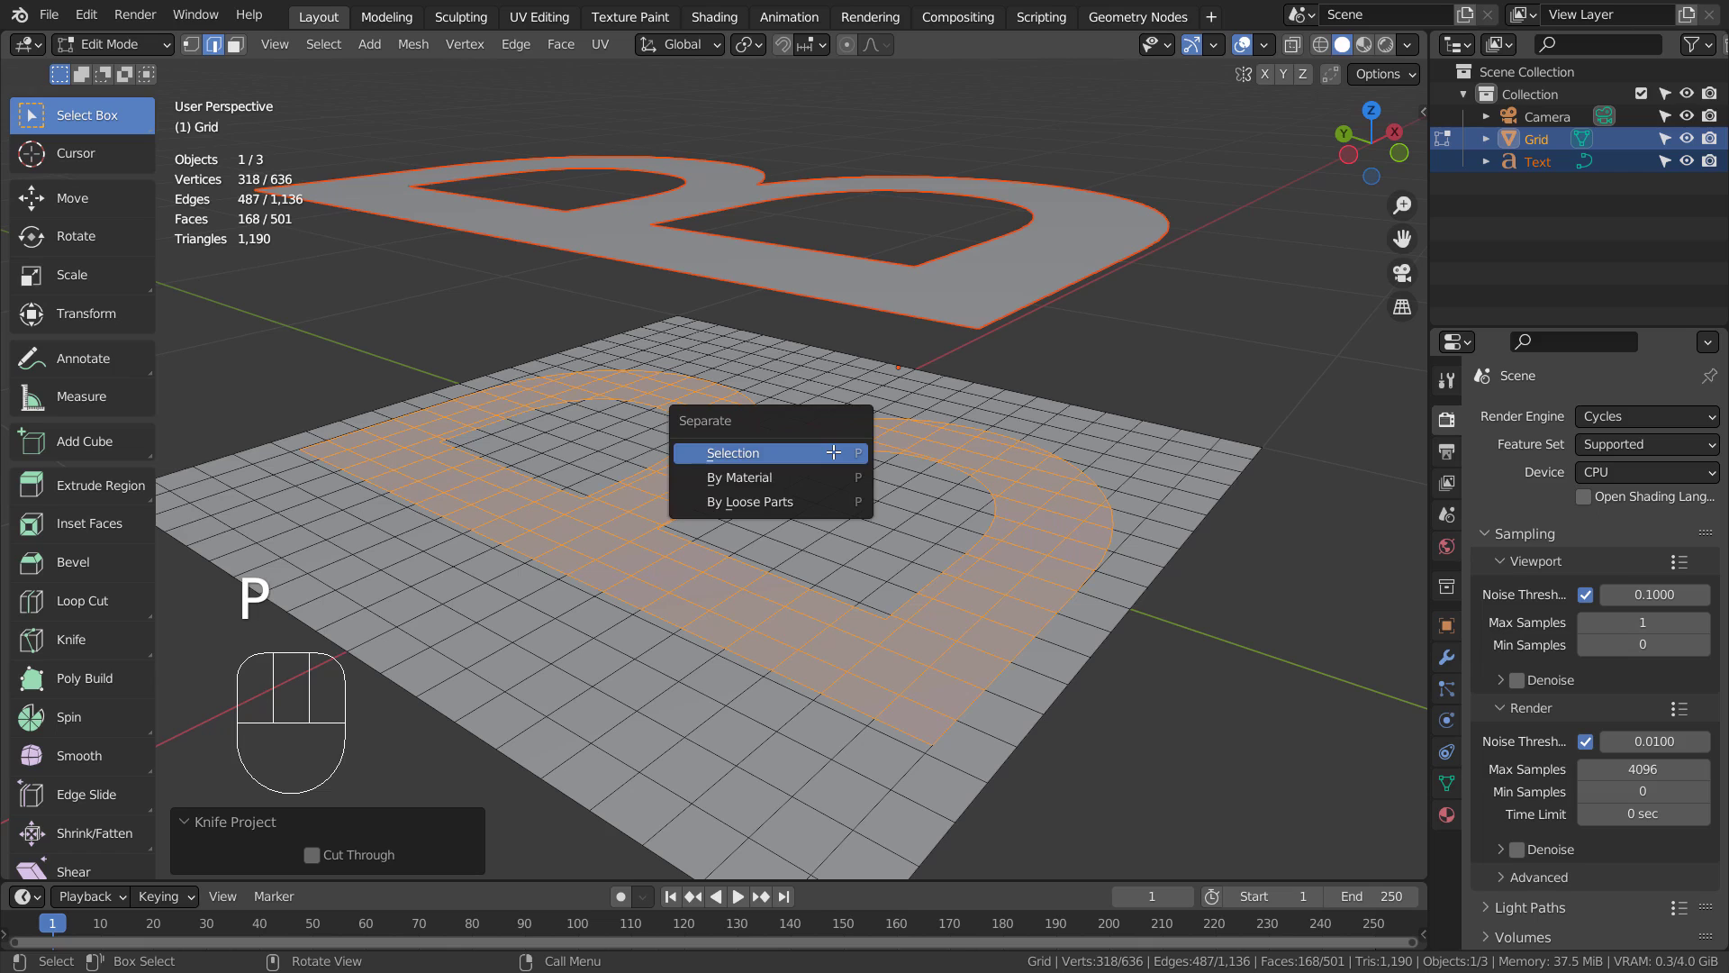
left_click(808, 452)
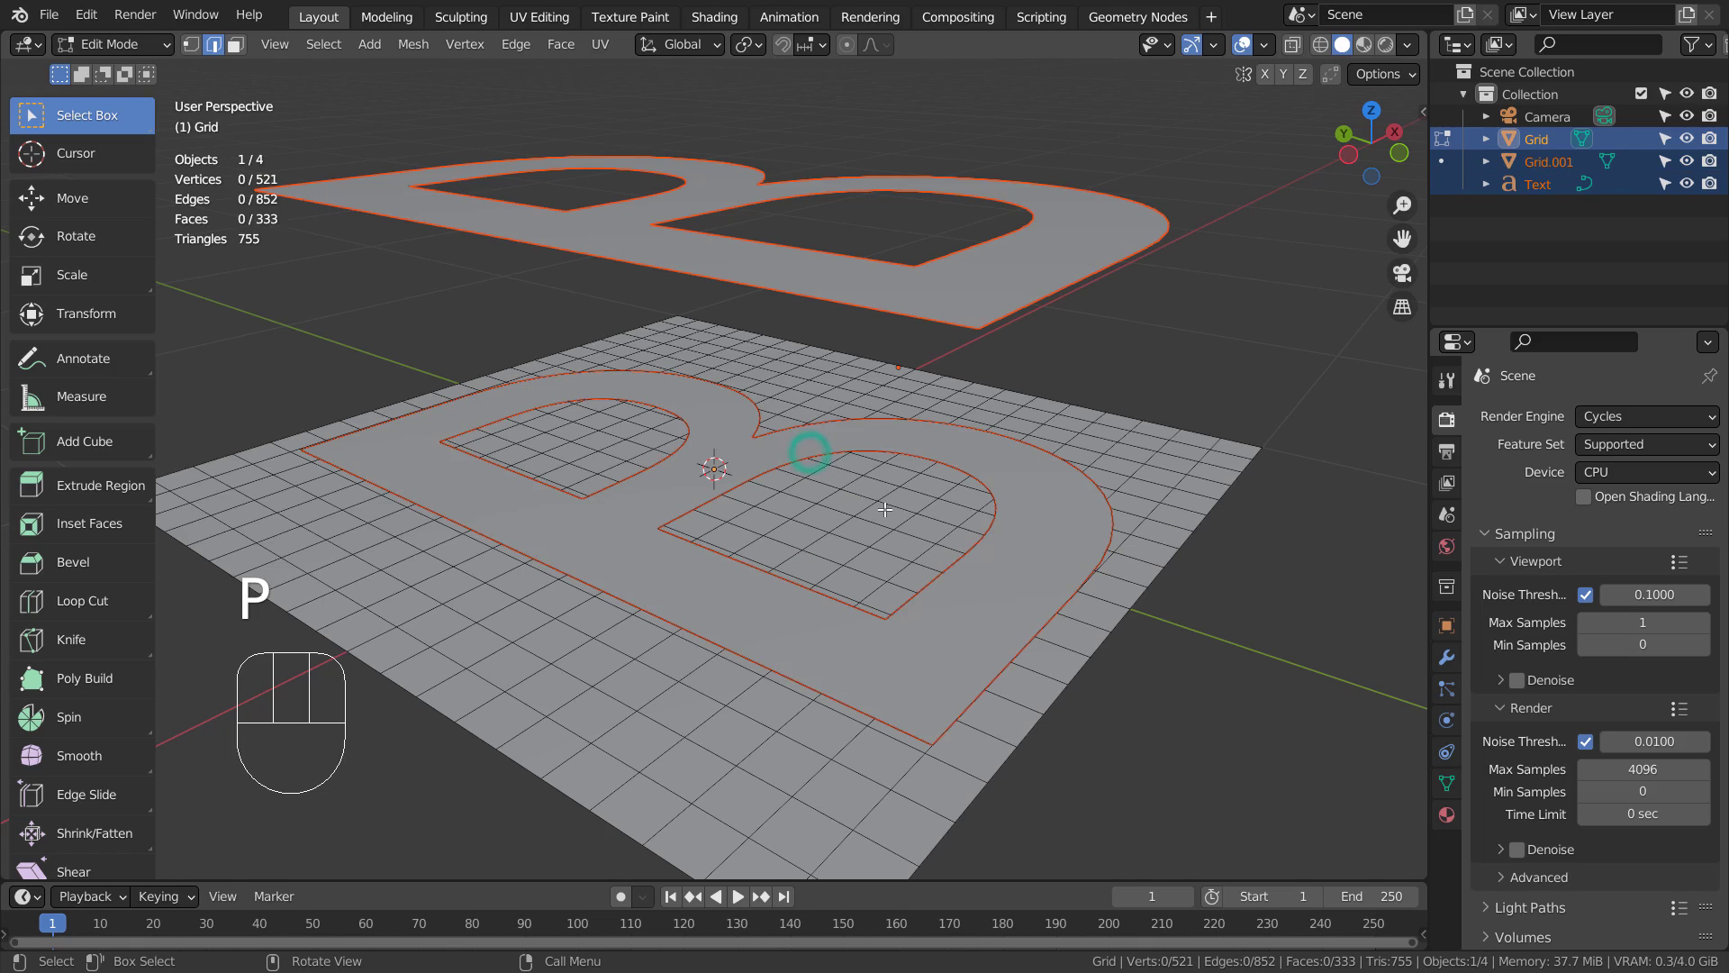
key("Tab")
left_click(653, 551)
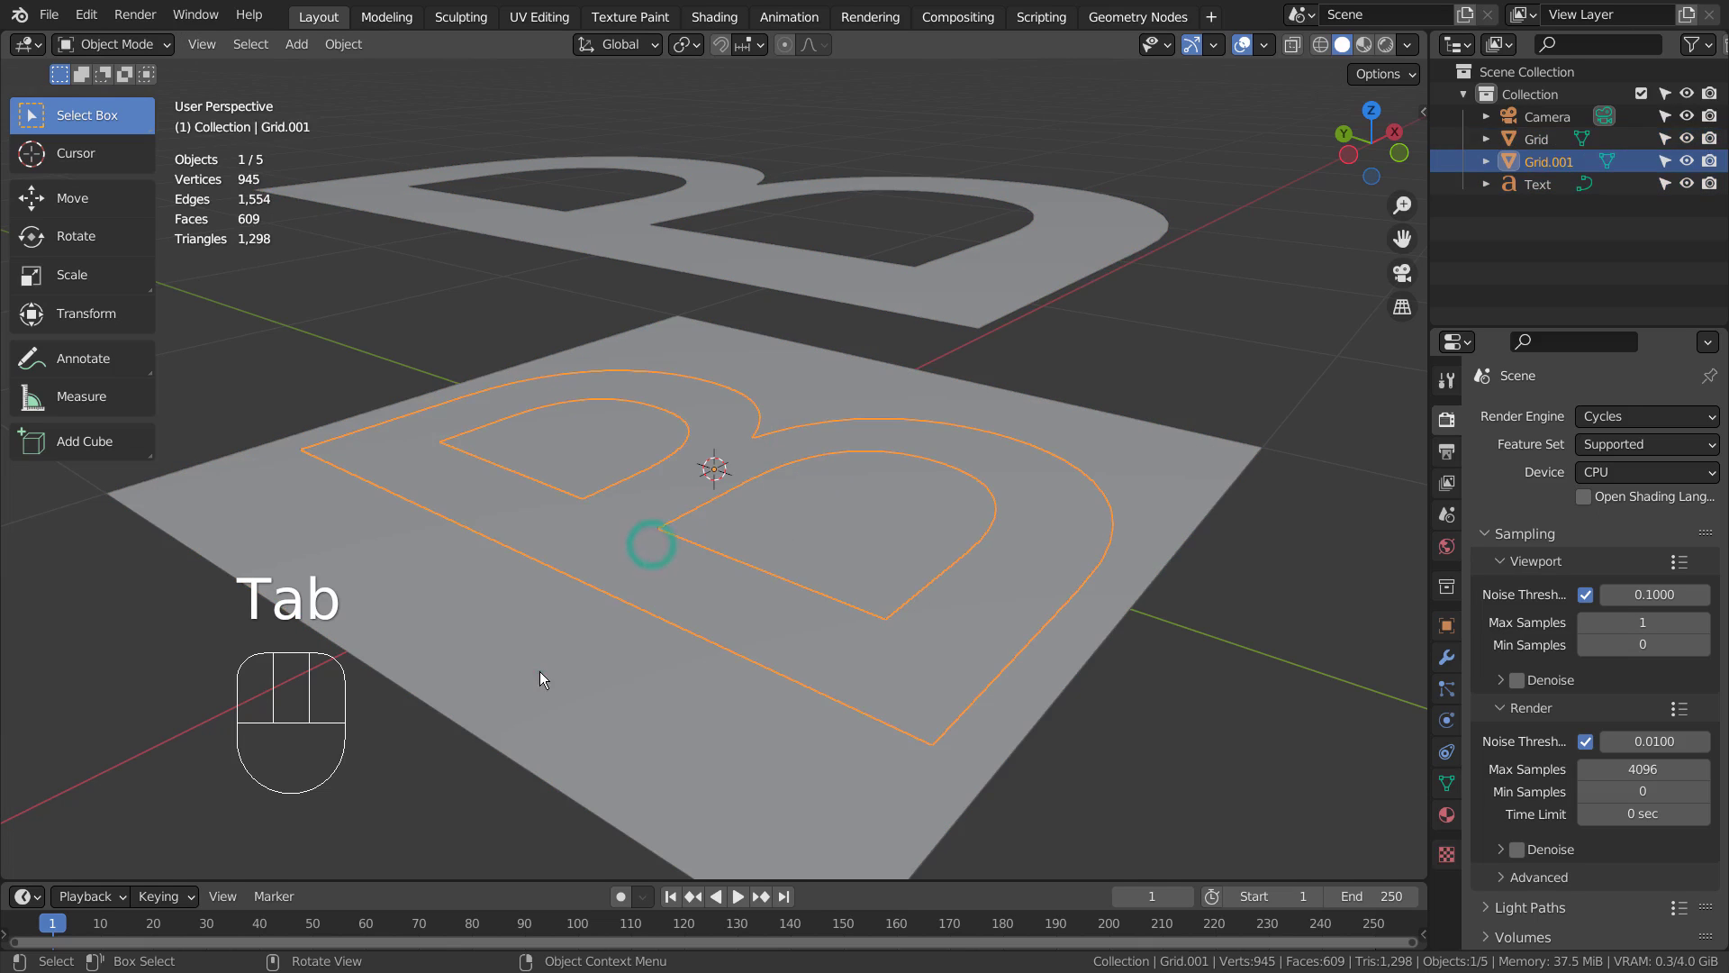
left_click(540, 671)
left_click(625, 552)
left_click(569, 637)
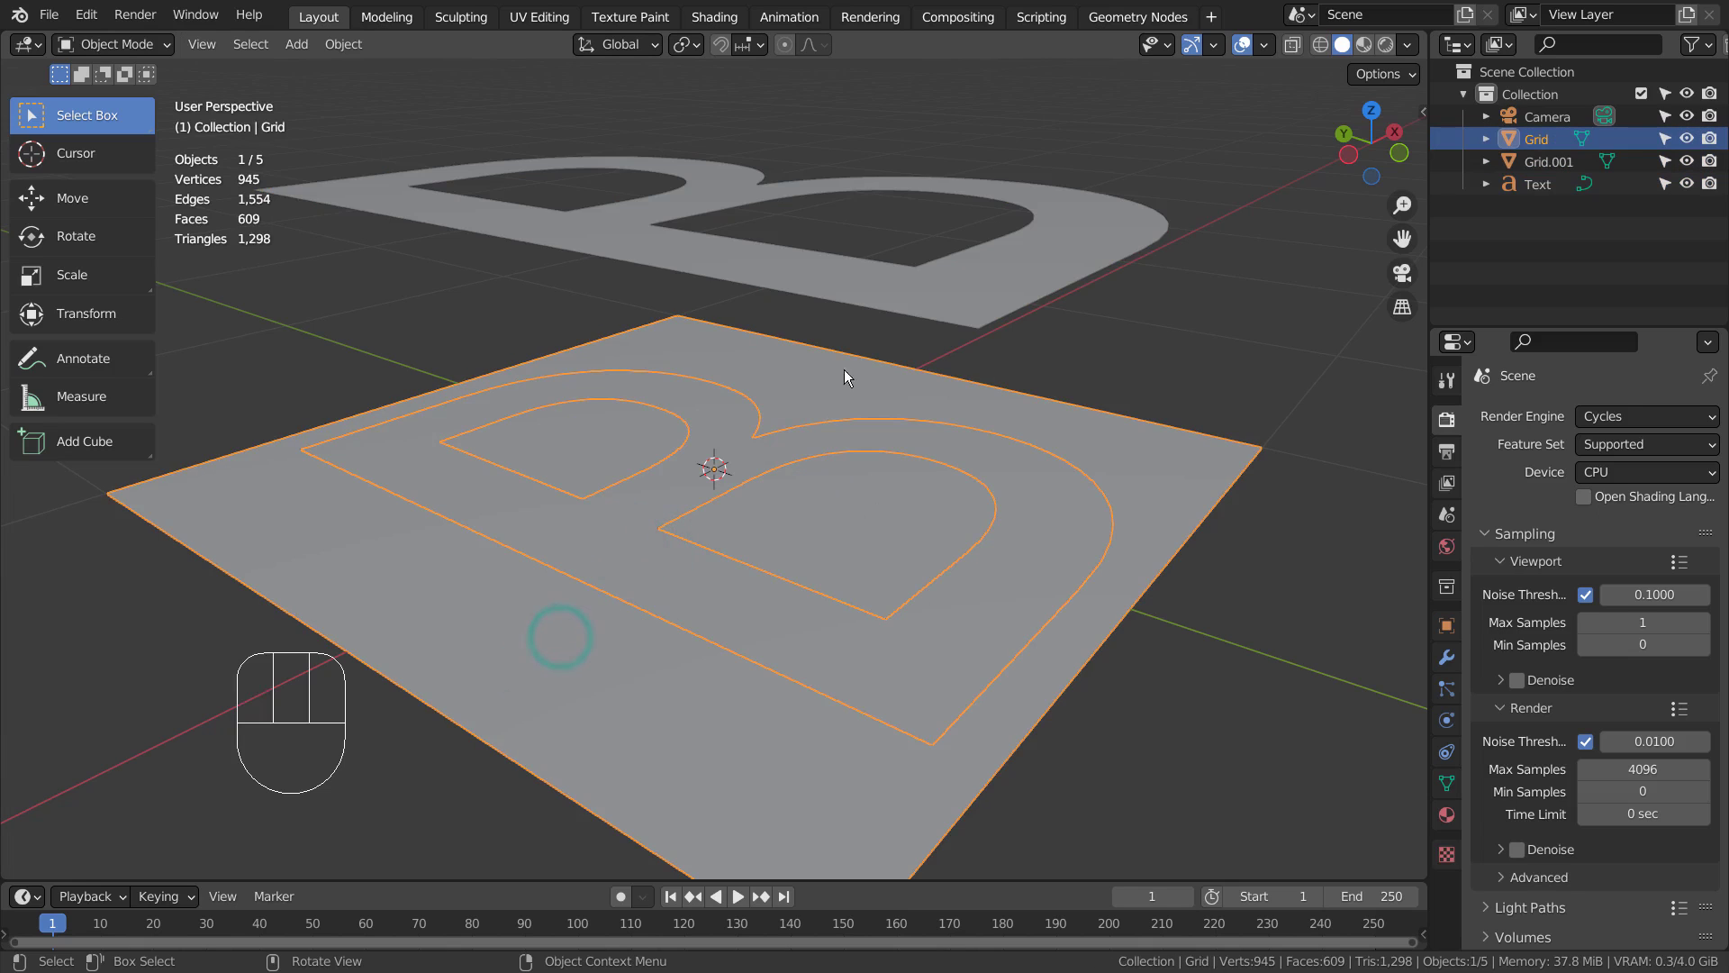
Delete the B text object, then trial-lift the B piece and undo it
left_click(957, 254)
key("x")
left_click(746, 437)
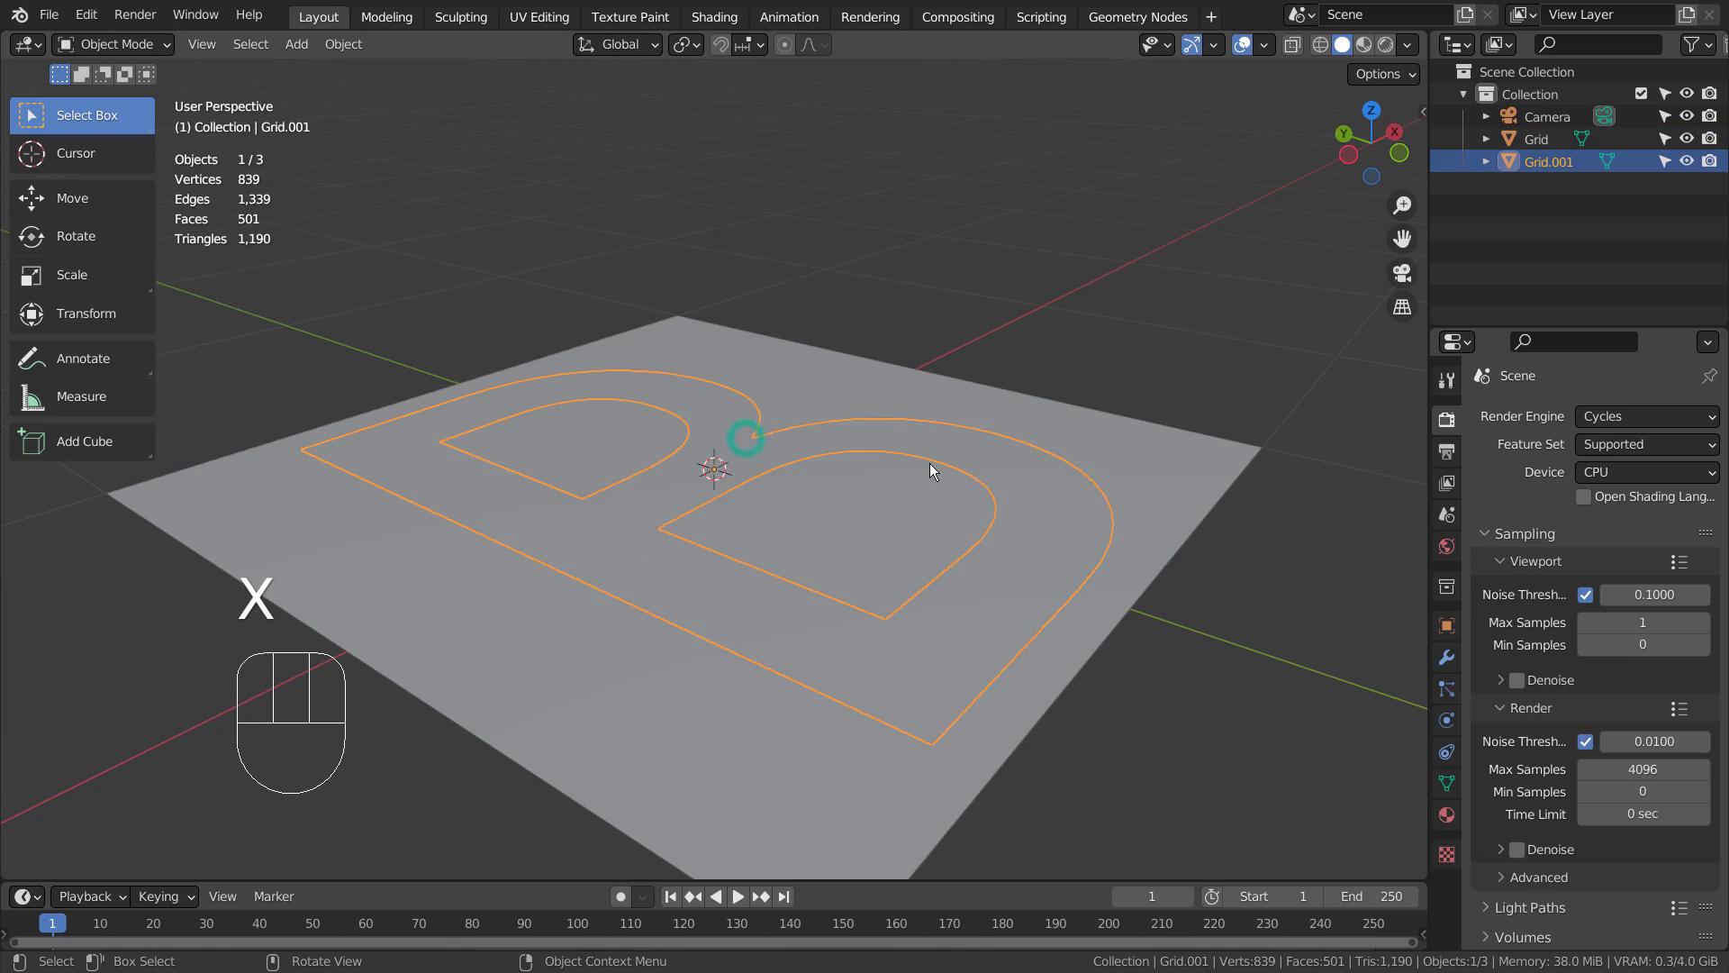
key("g")
key("z")
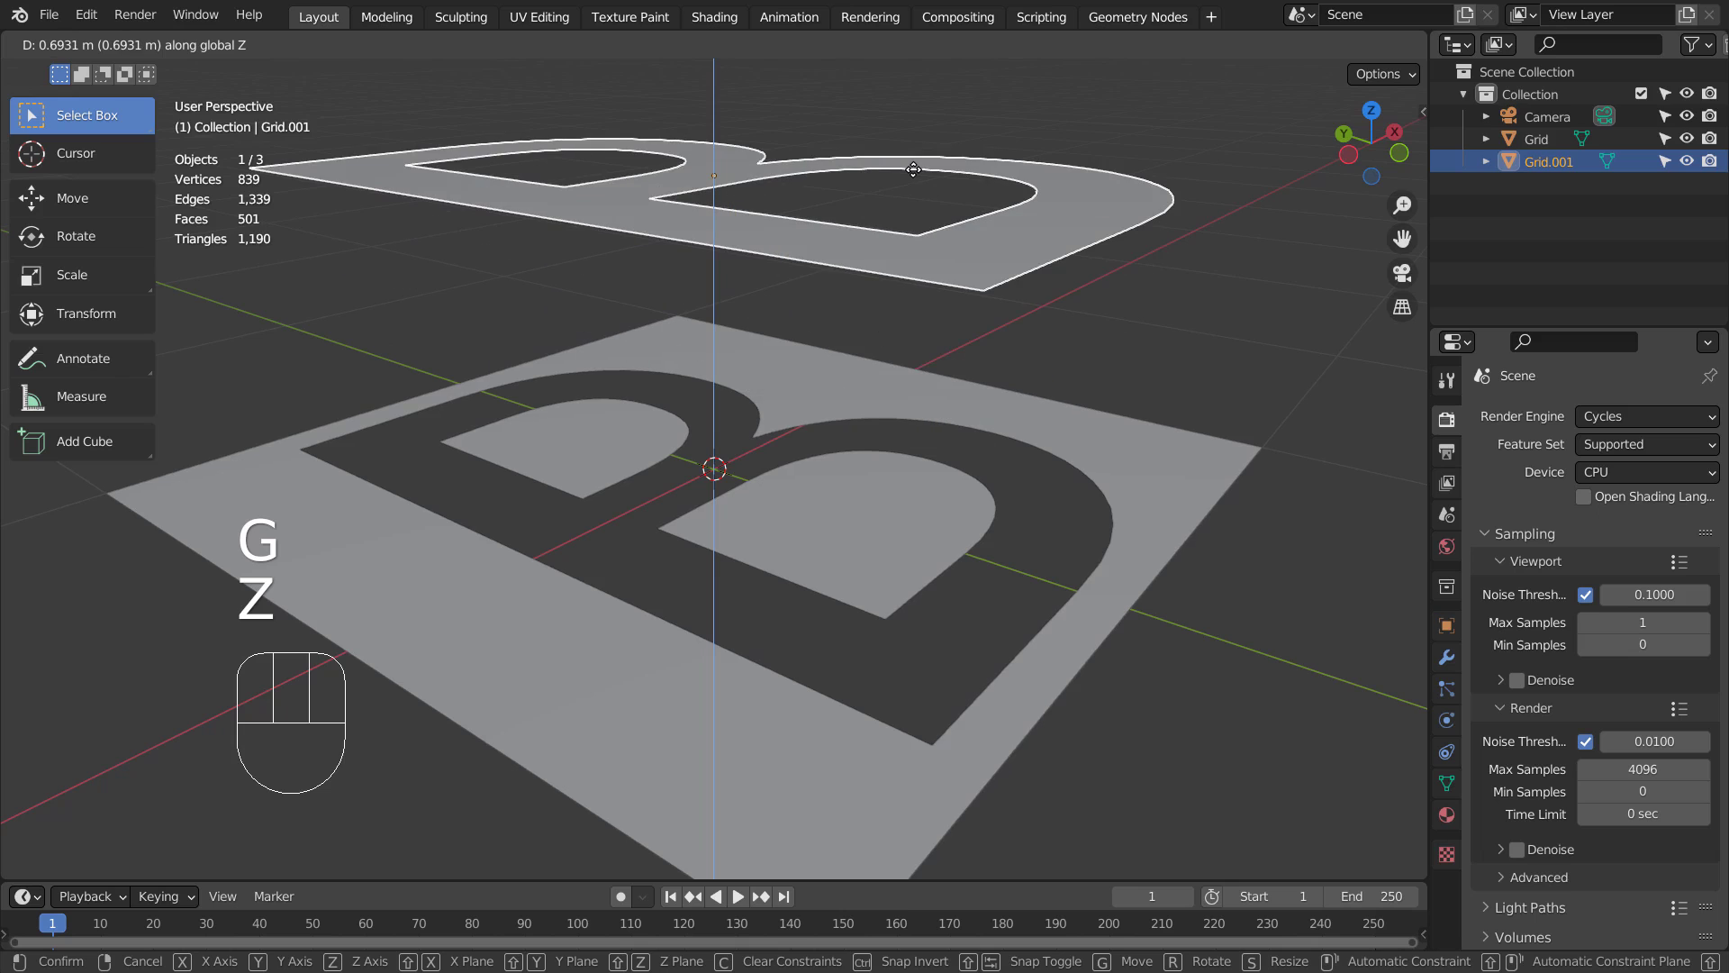
left_click(914, 170)
key("ctrl+z")
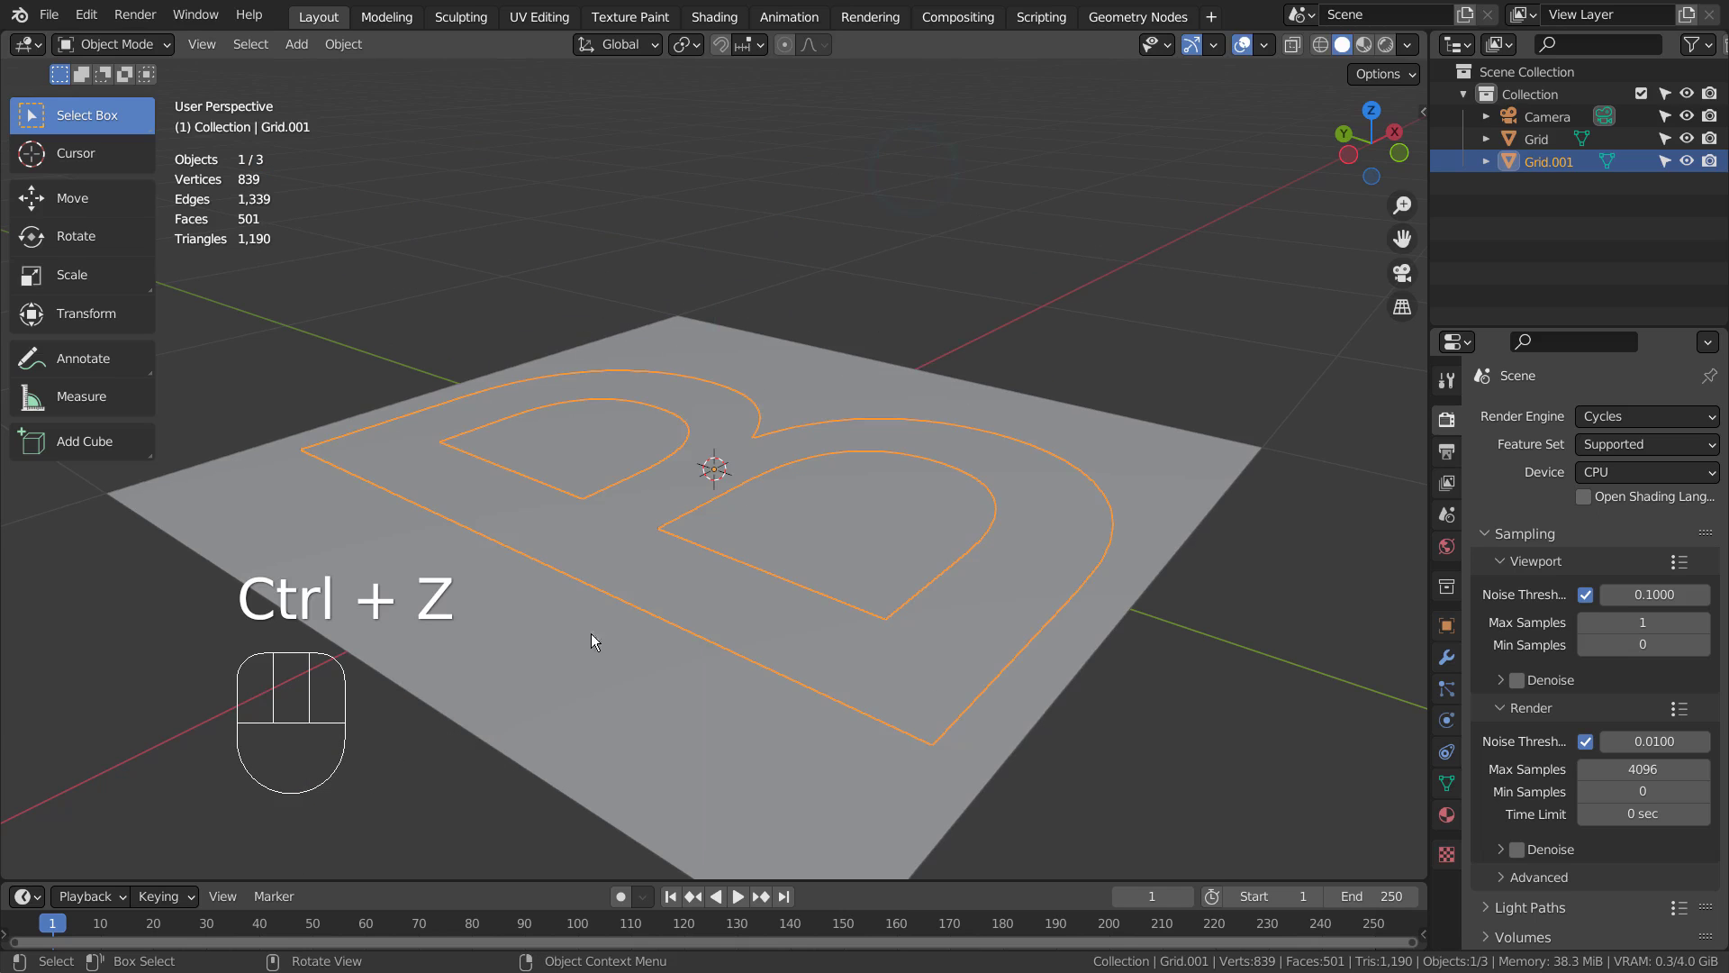
Select the surrounding Grid object, enter Edit Mode and select all its geometry
left_click(584, 643)
key("Tab")
key("a")
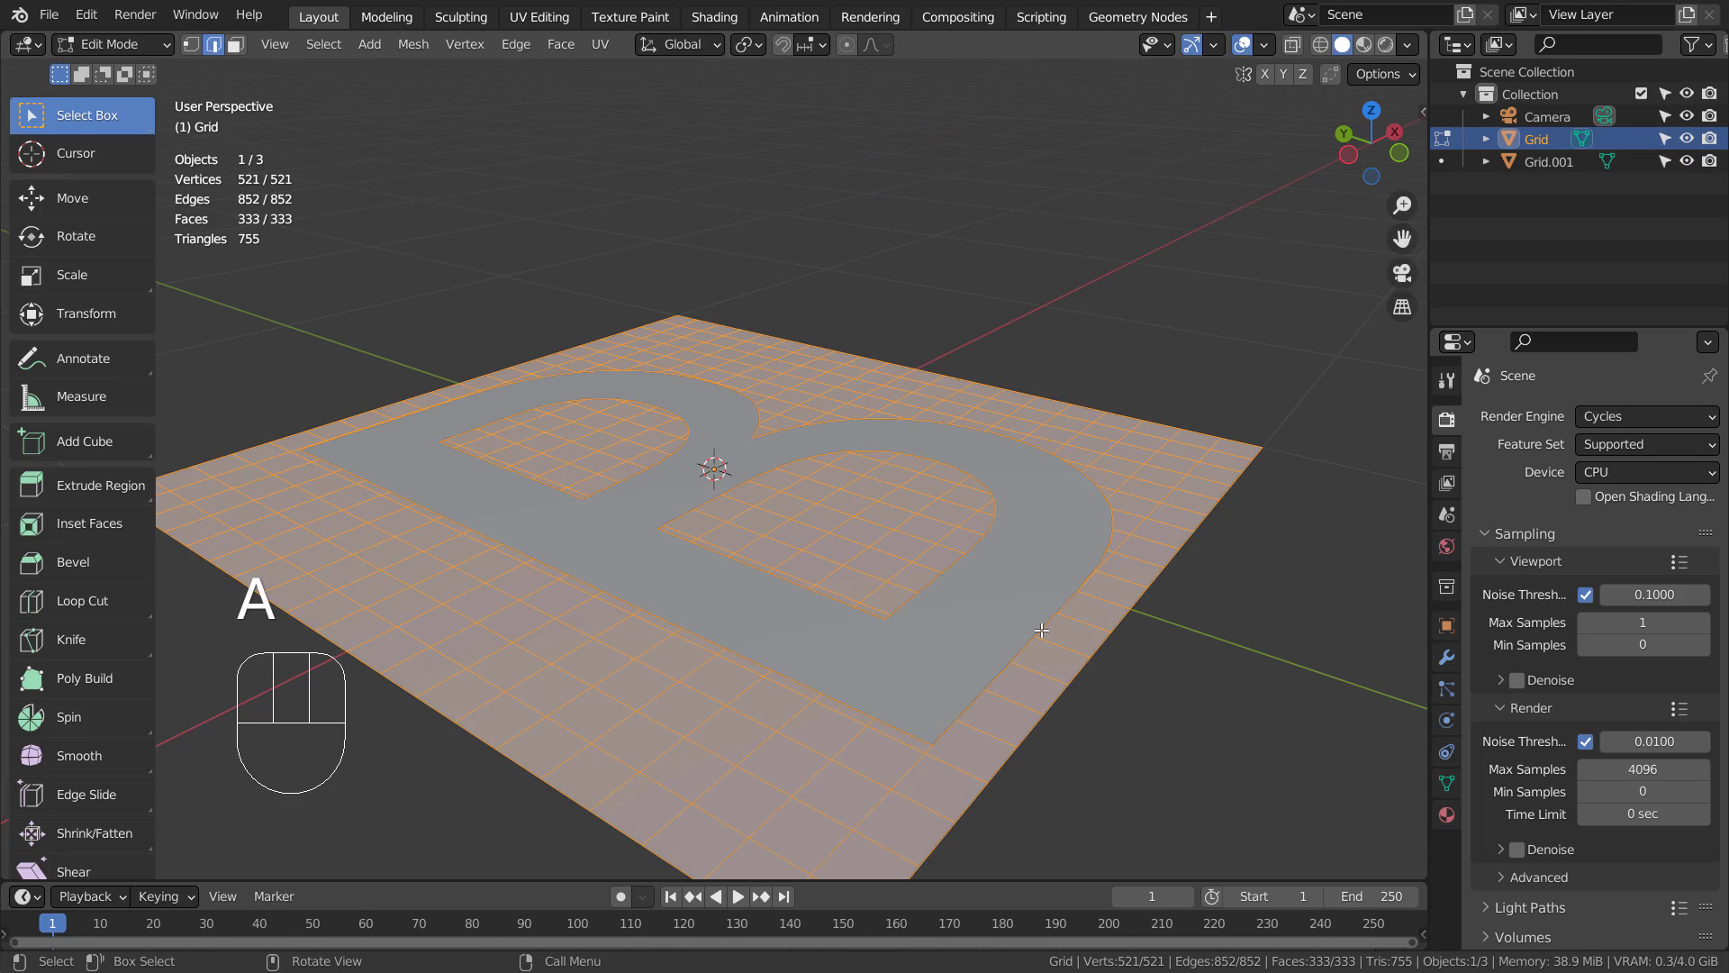
Extrude the grid upward in repeated layers into a thick slab around the B cutout
key("e")
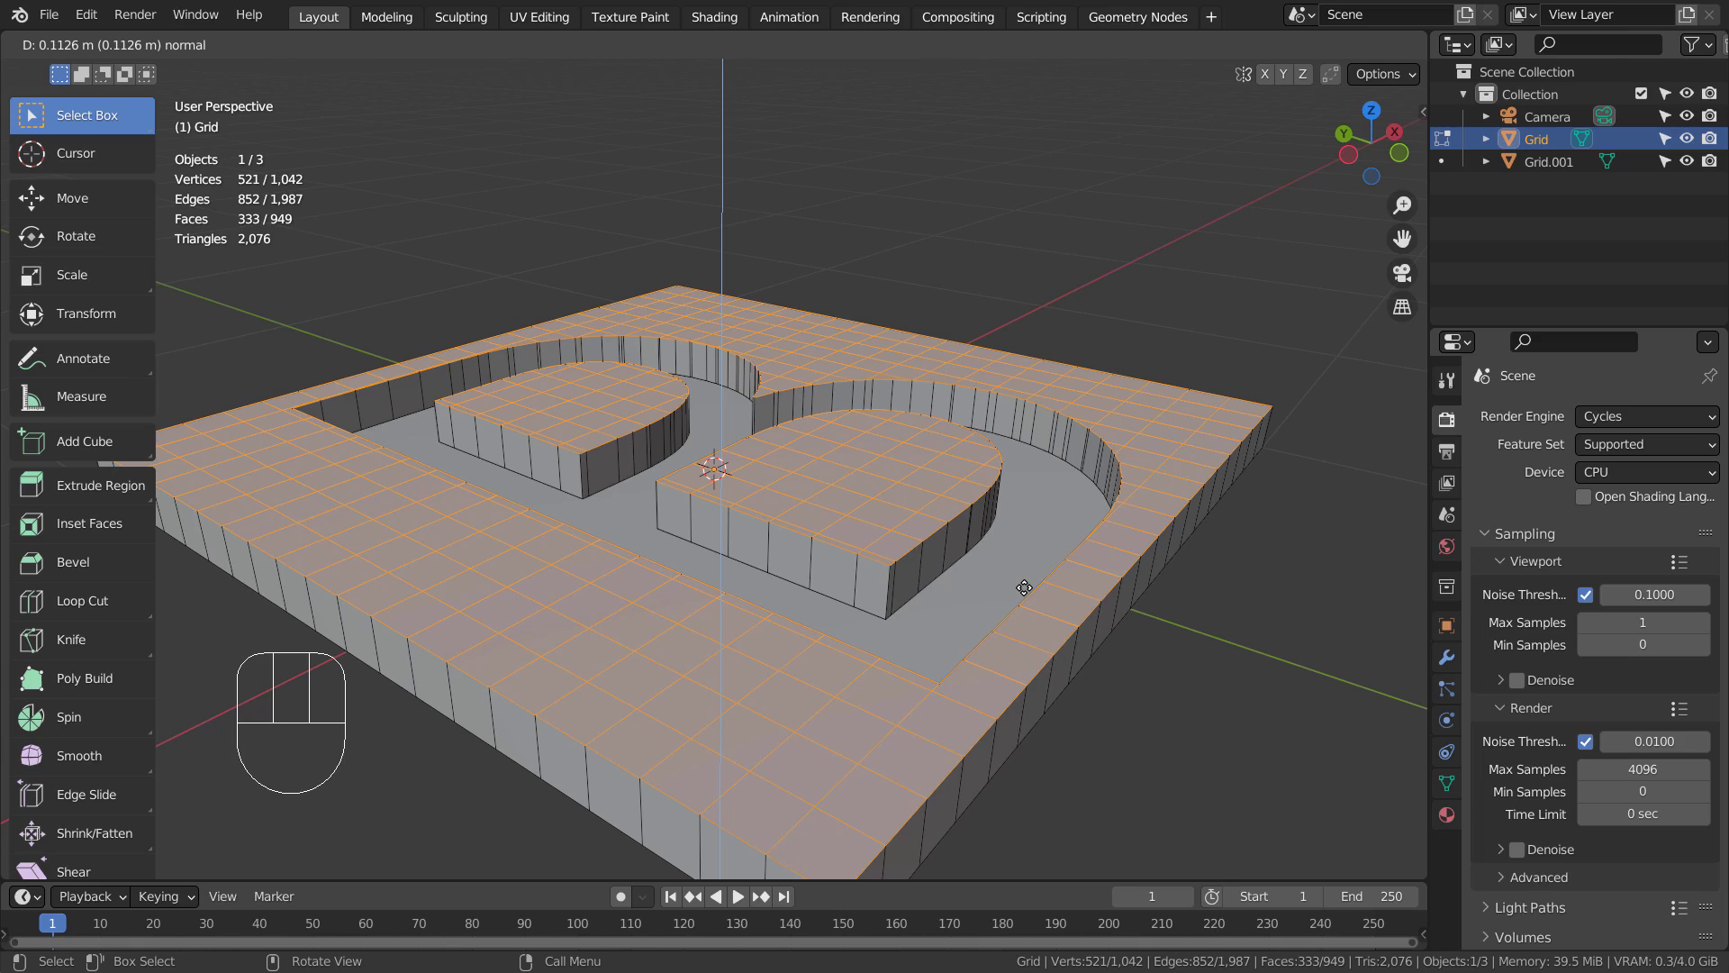
left_click(1018, 625)
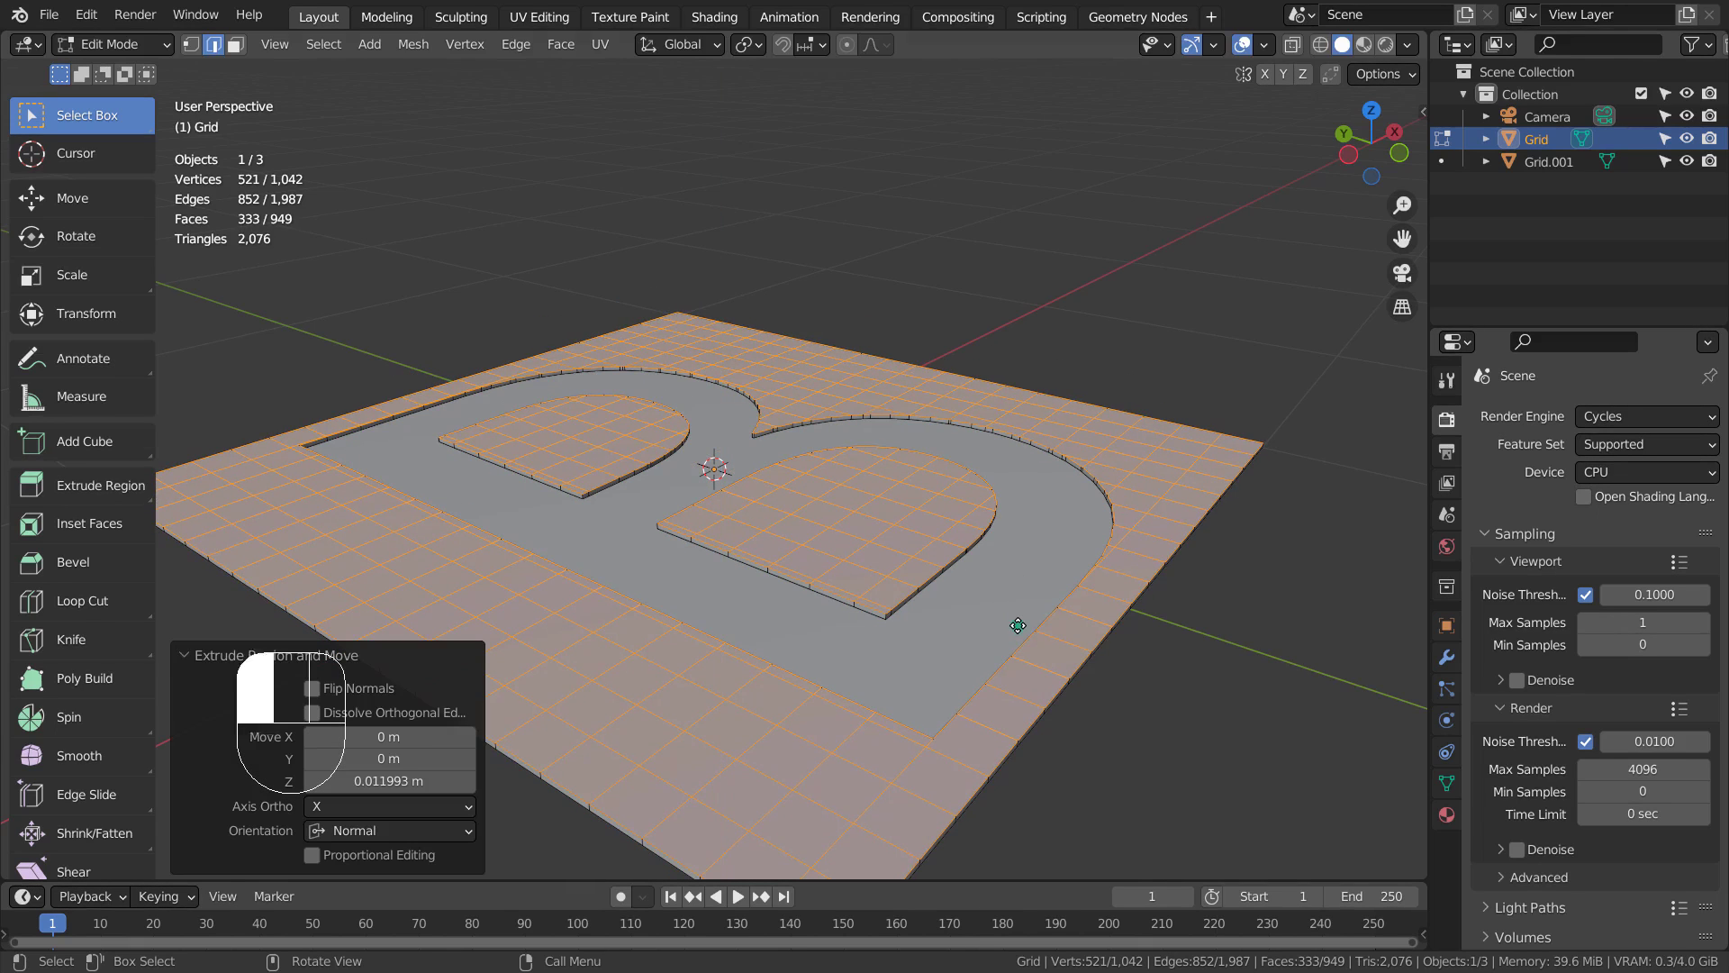
key("e")
key("e")
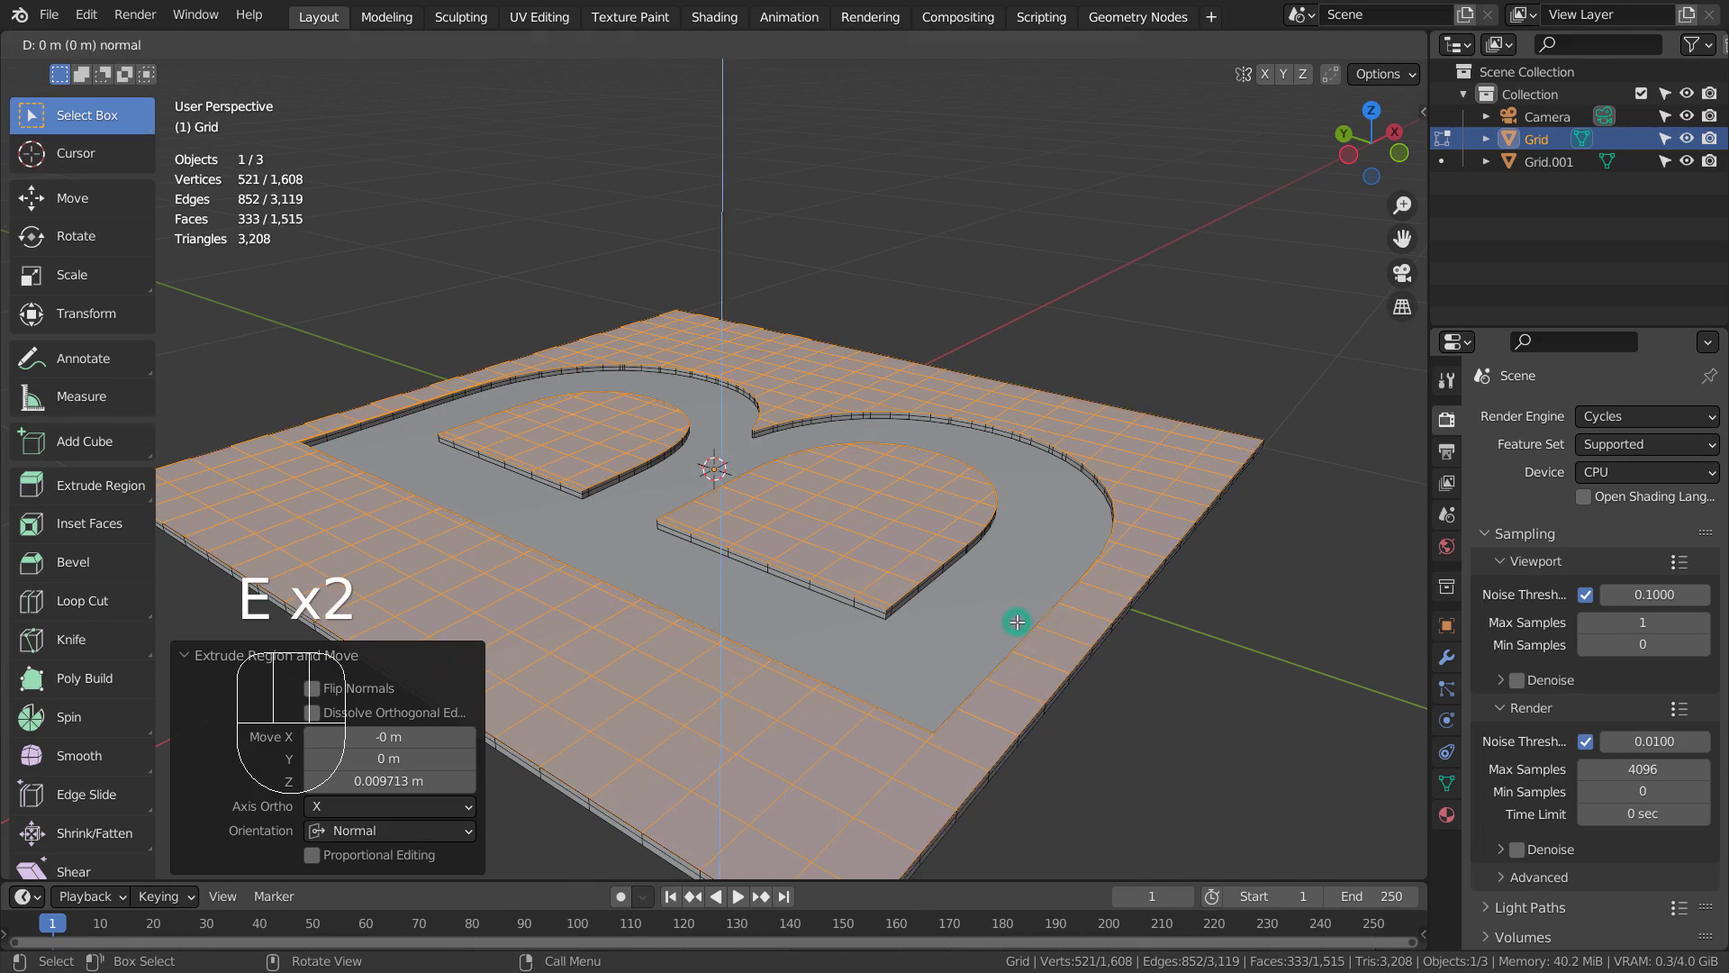
key("e")
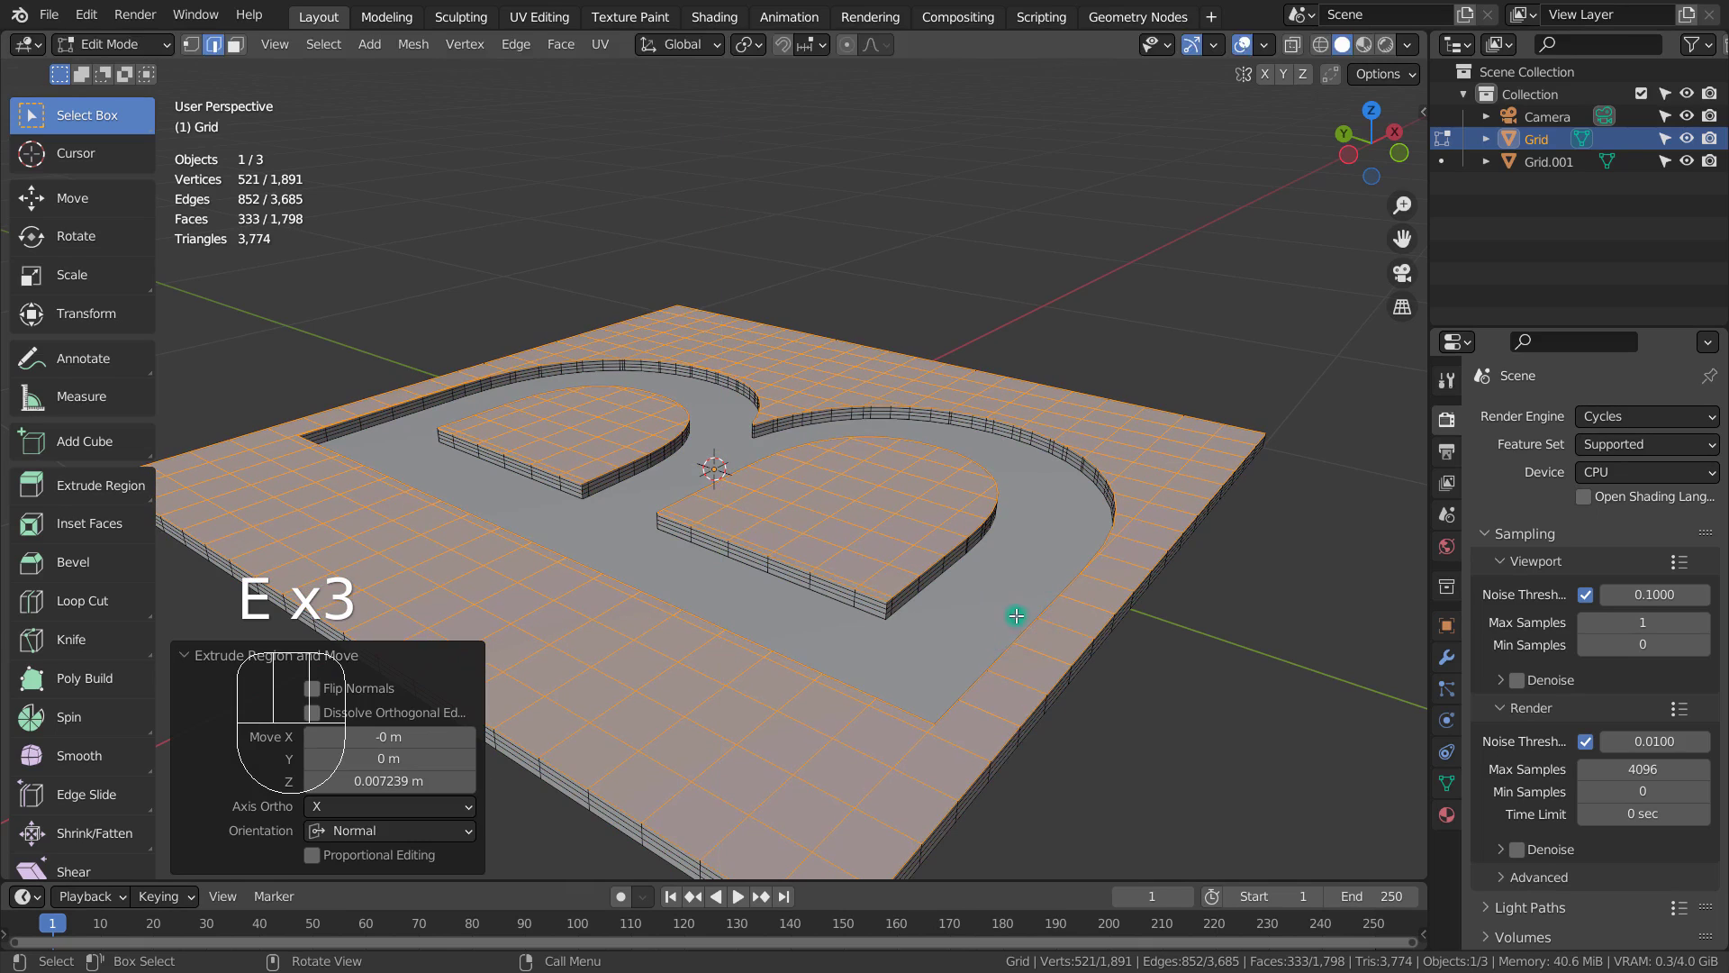
key("e")
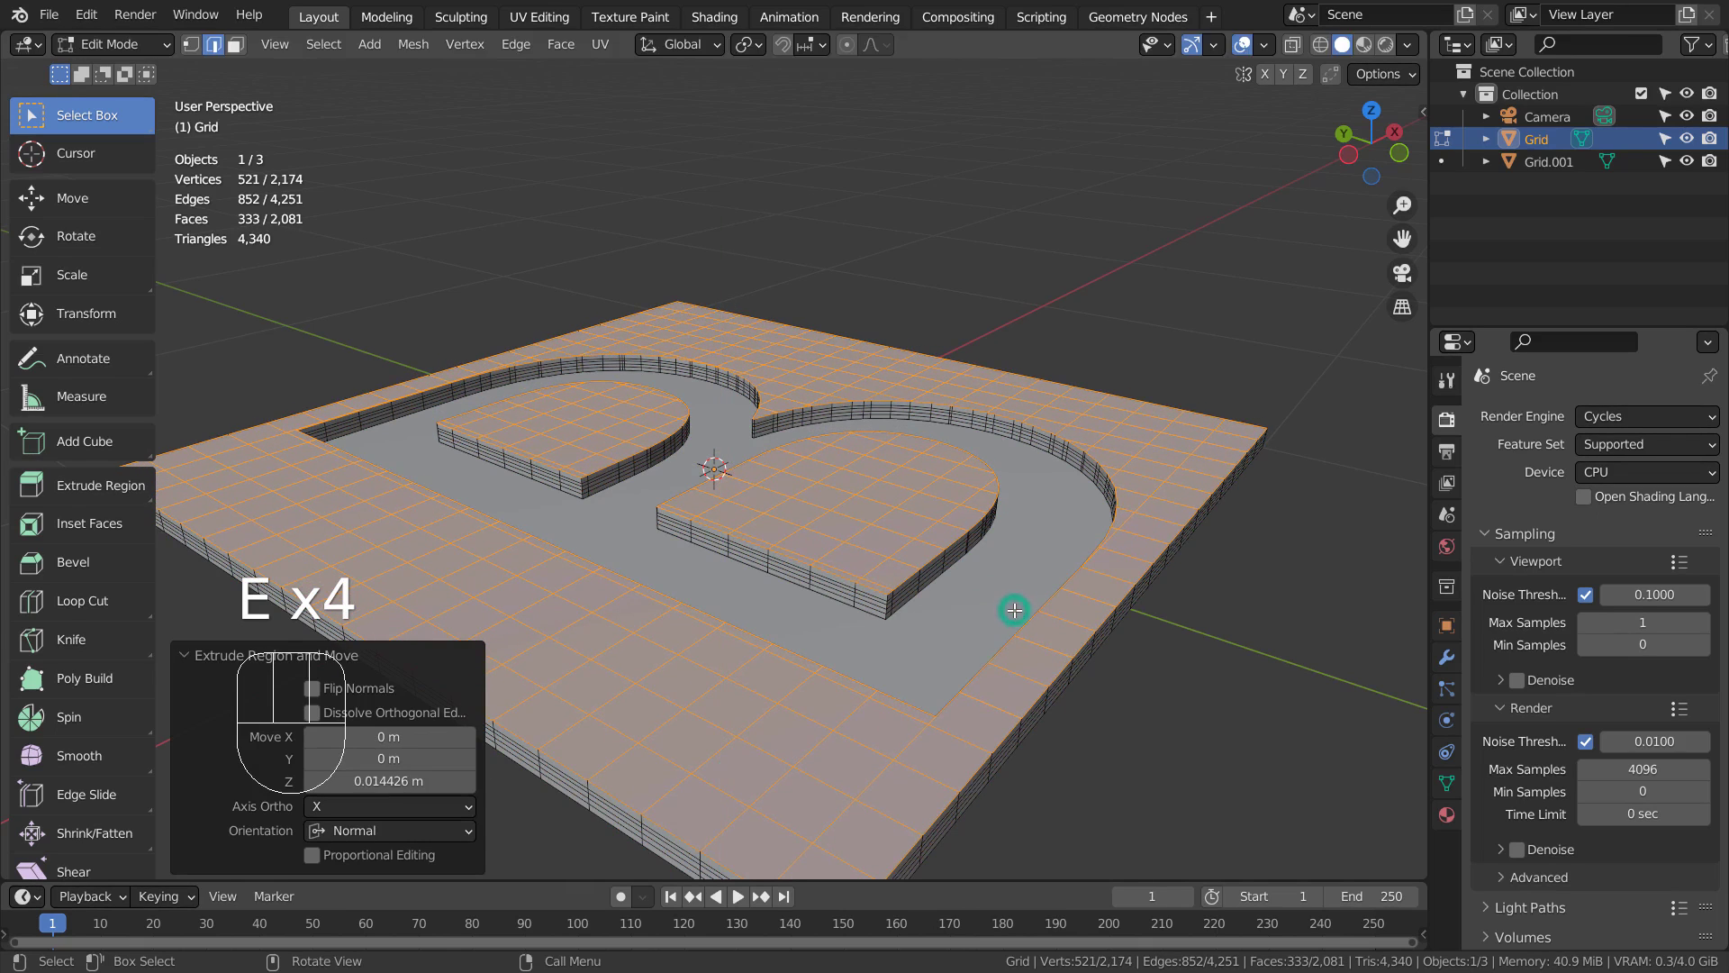
key("e")
key("e")
key("e")
key("e")
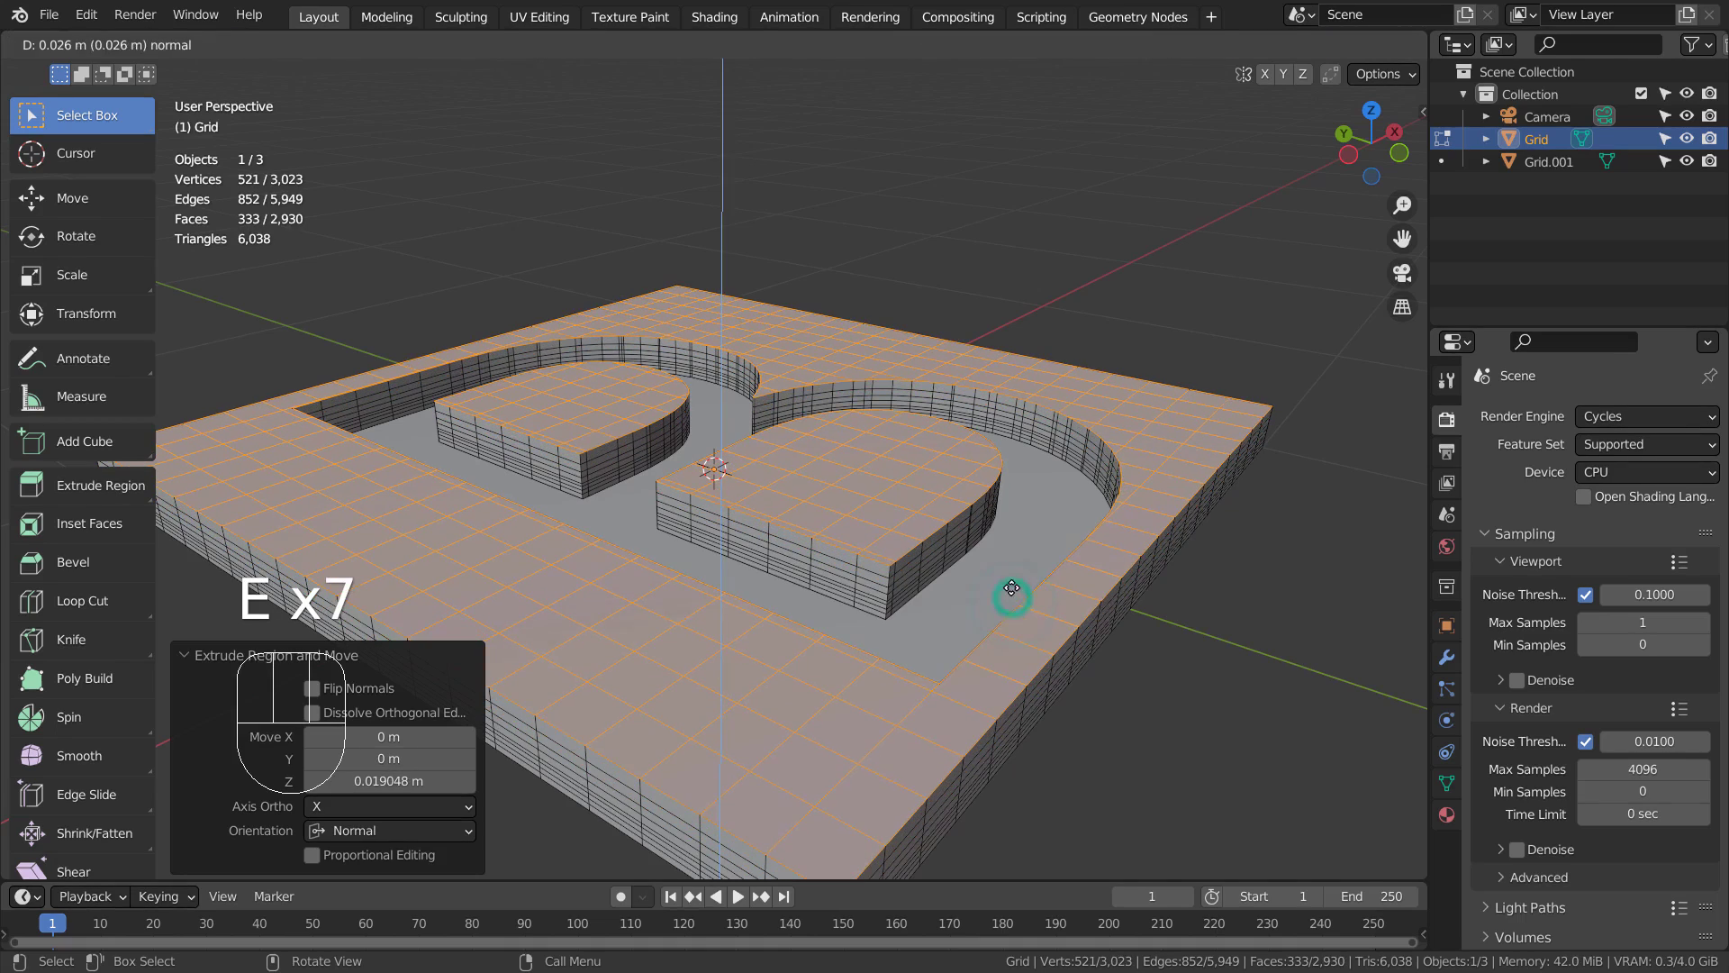
left_click(1010, 574)
key("Tab")
middle_click_drag(1010, 574, 1025, 527, "alt")
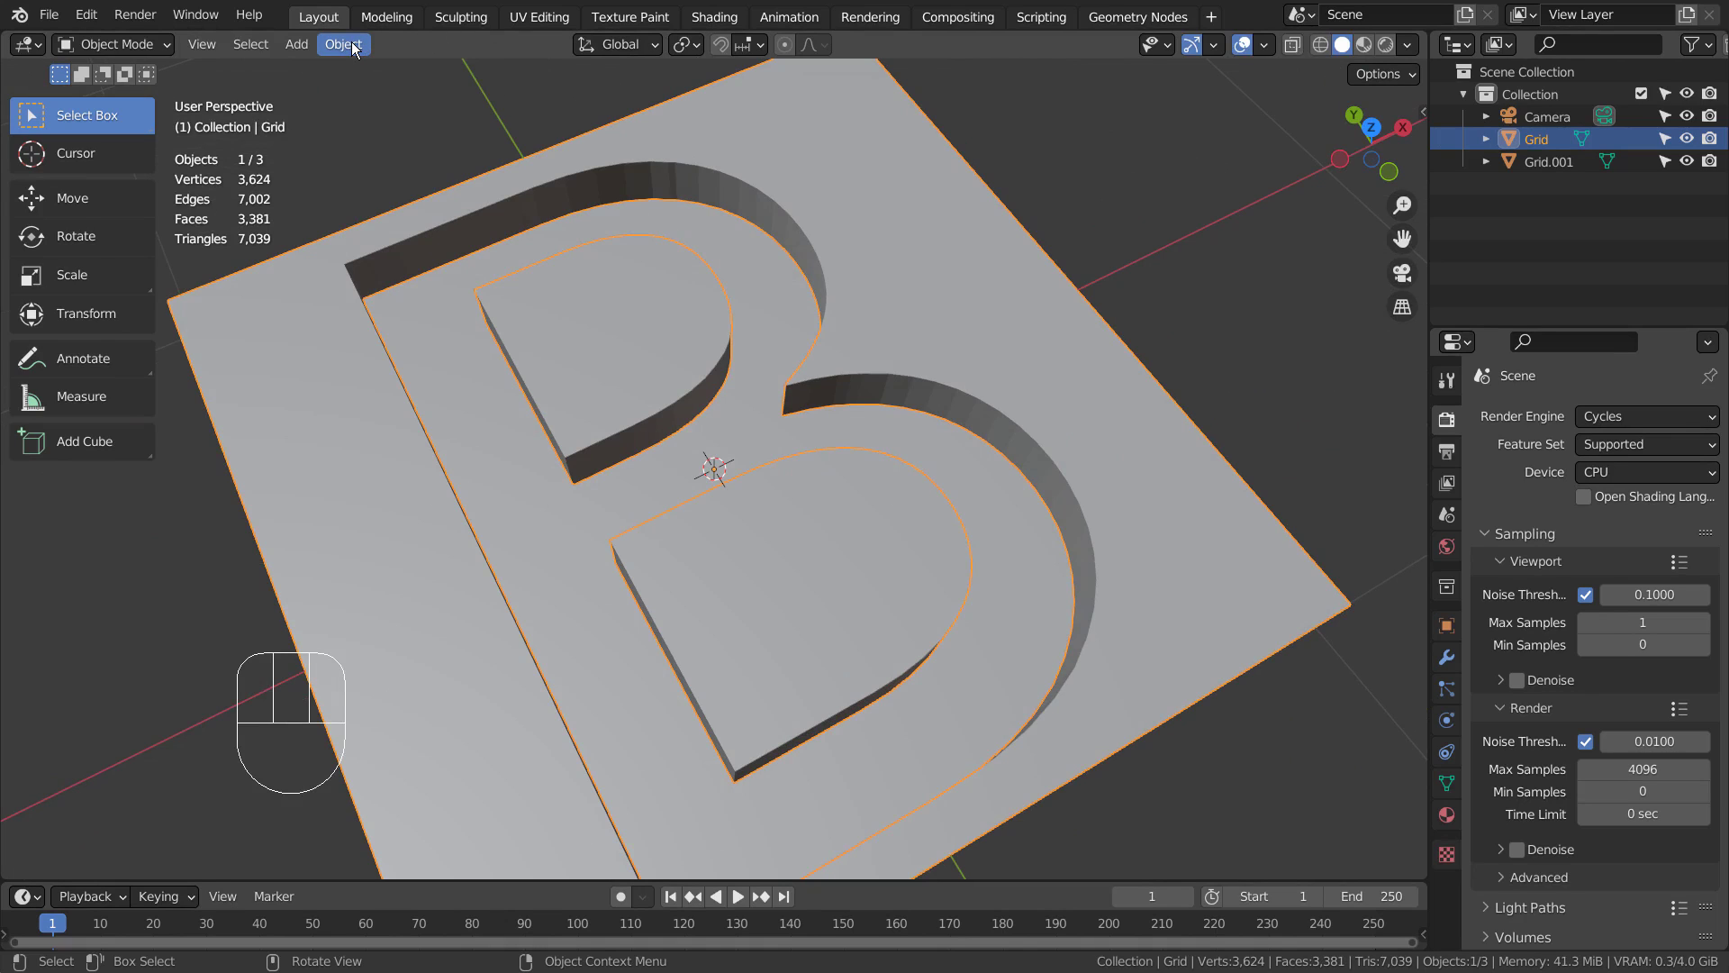
Randomize all the slab's vertices with an amount of 0.028 m for a rocky surface
key("Tab")
key("a")
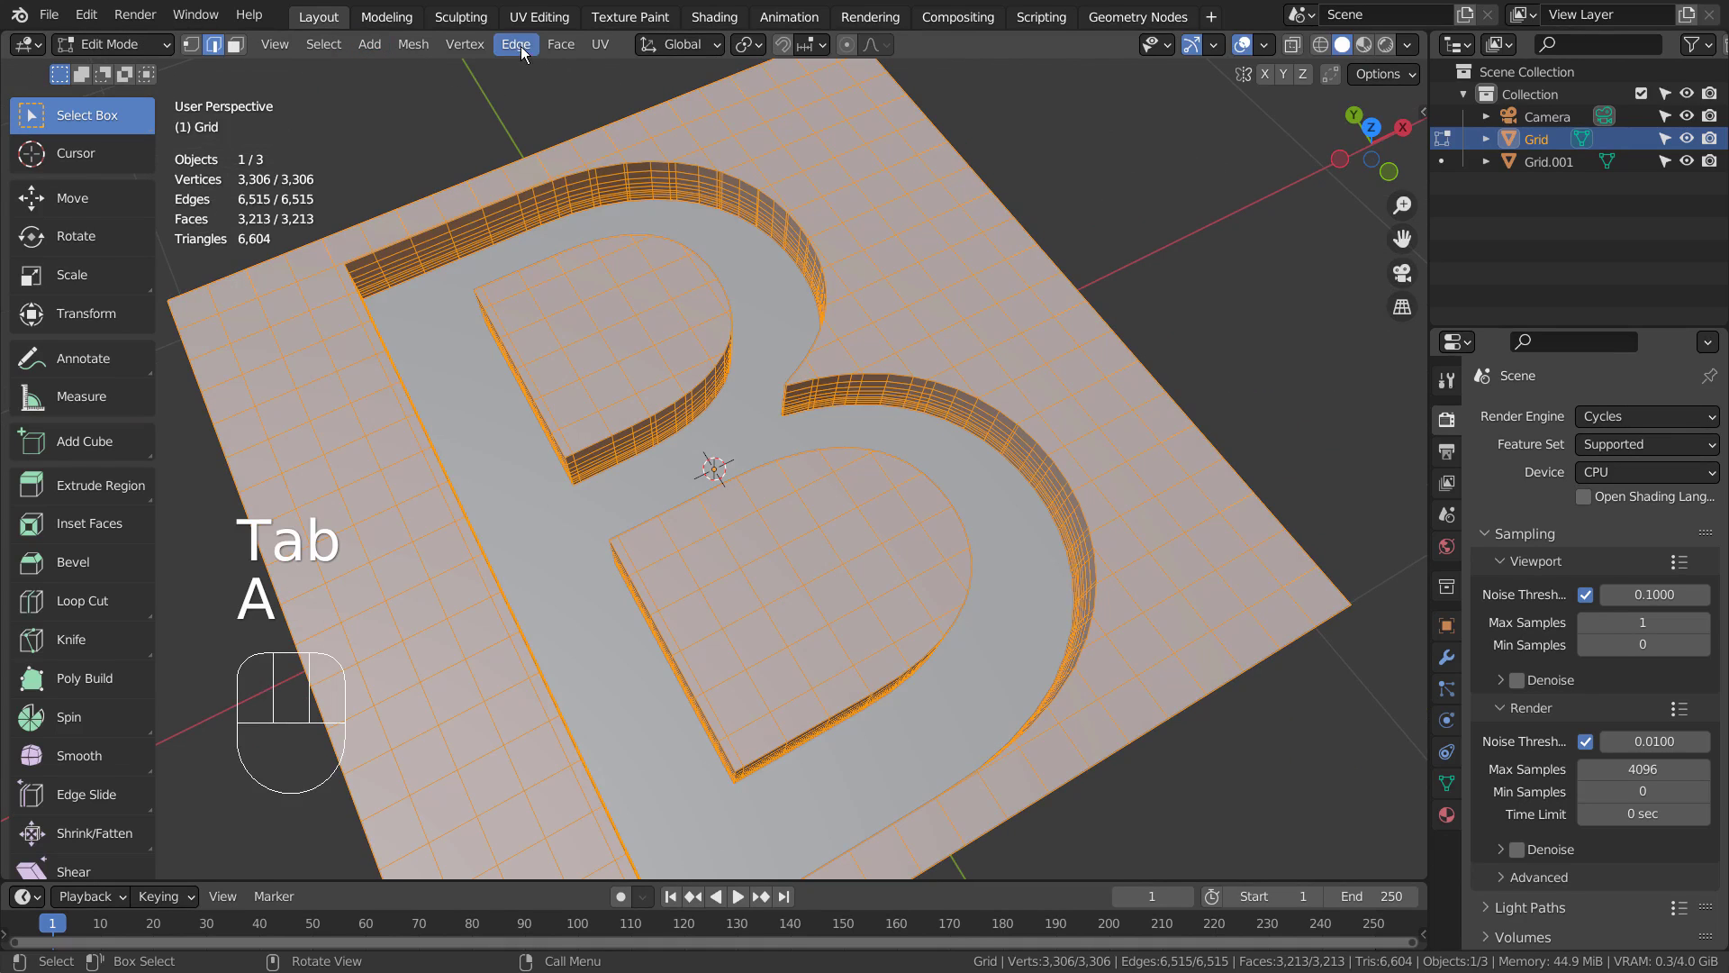
left_click(521, 46)
left_click(396, 44)
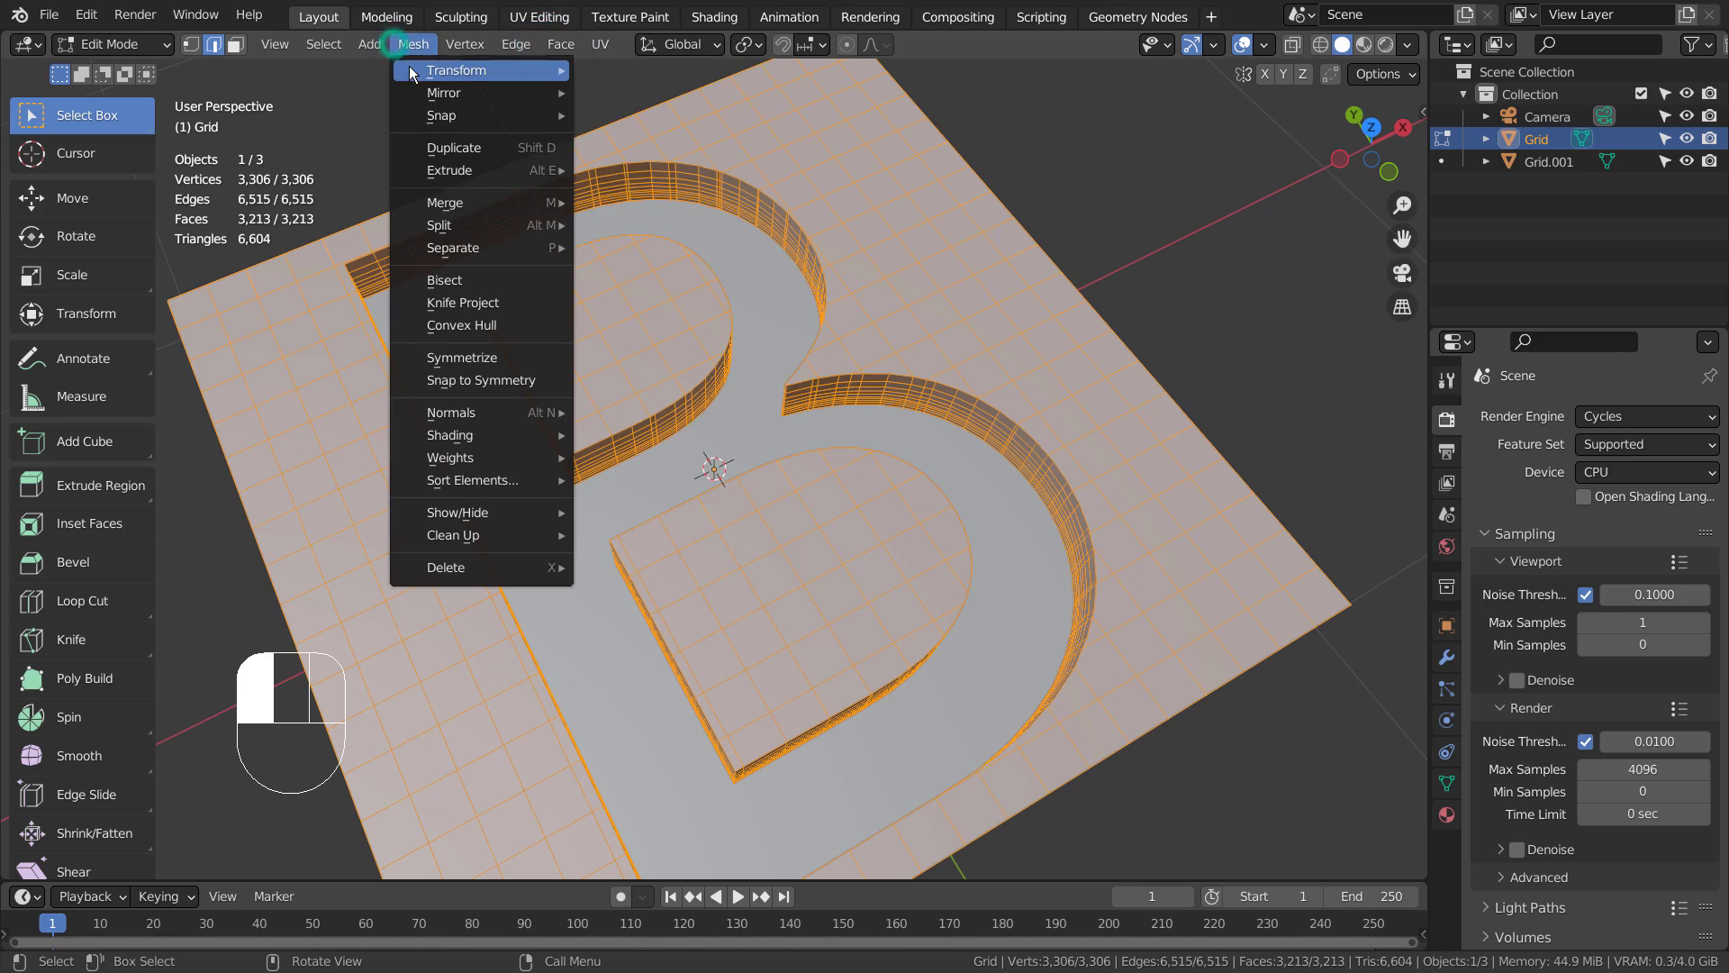
mouse_move(459, 71)
left_click(697, 263)
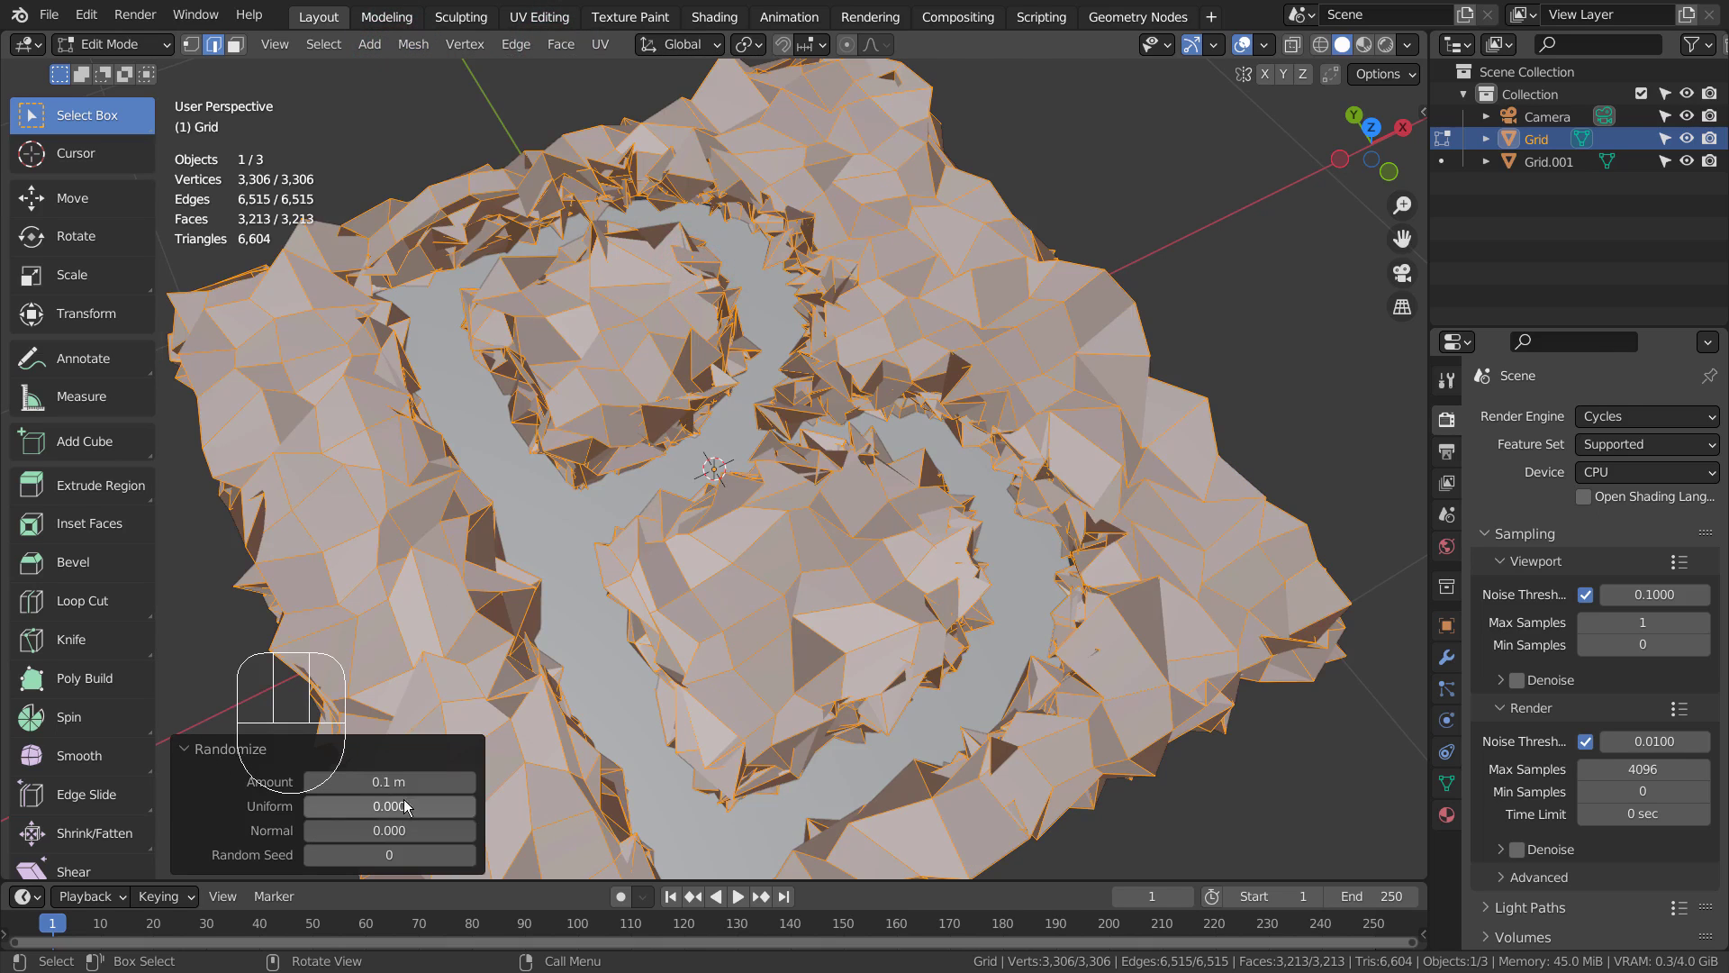
left_click_drag(396, 781, 331, 782, "shift")
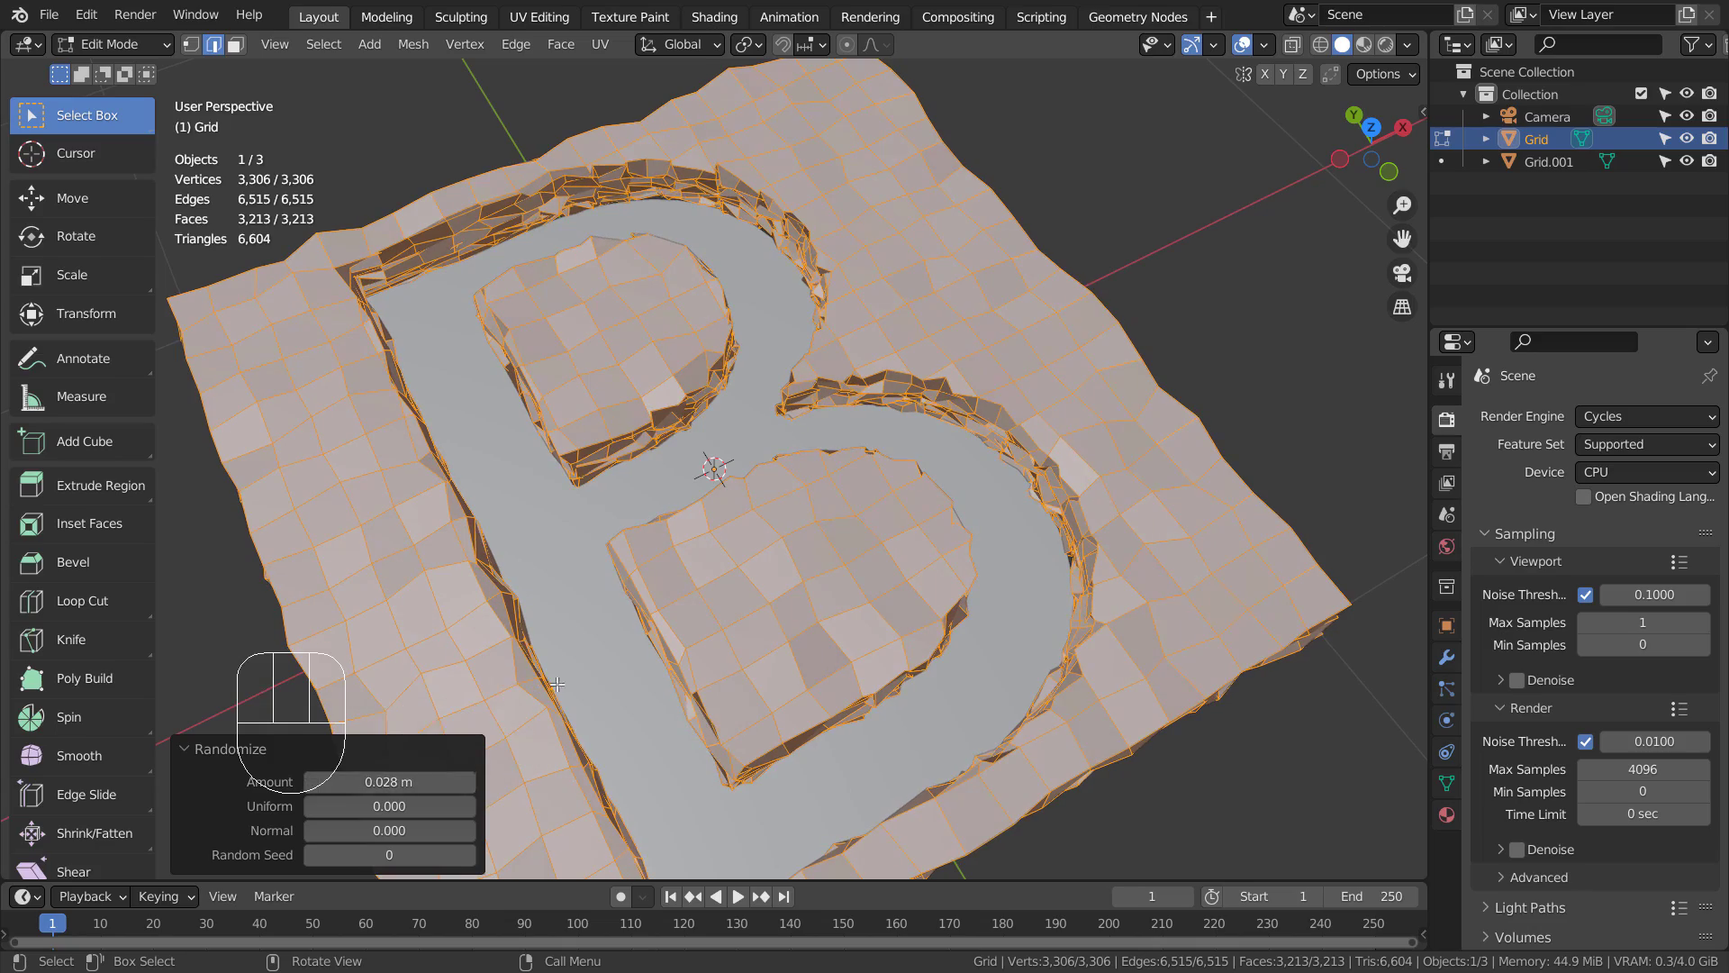
key("Tab")
middle_click_drag(927, 552, 725, 486, "alt")
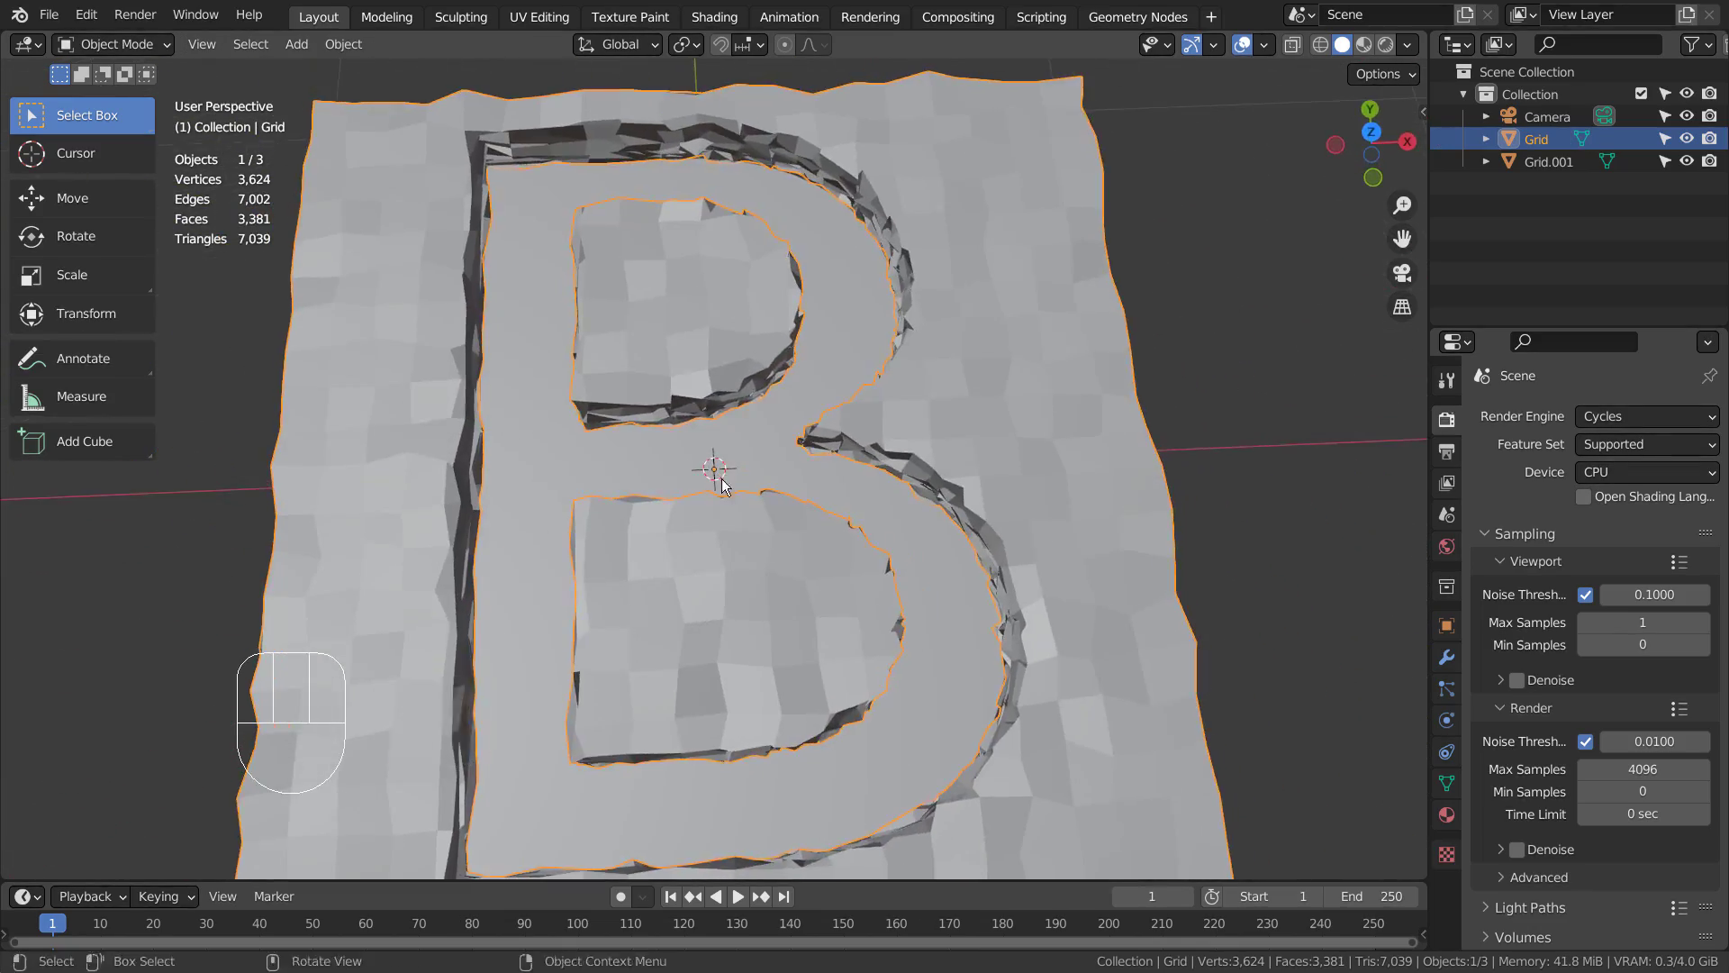
Give the letter piece Grid.001 a new orange material with metallic raised to about 0.92
left_click(605, 453)
middle_click_drag(748, 572, 906, 495, "alt")
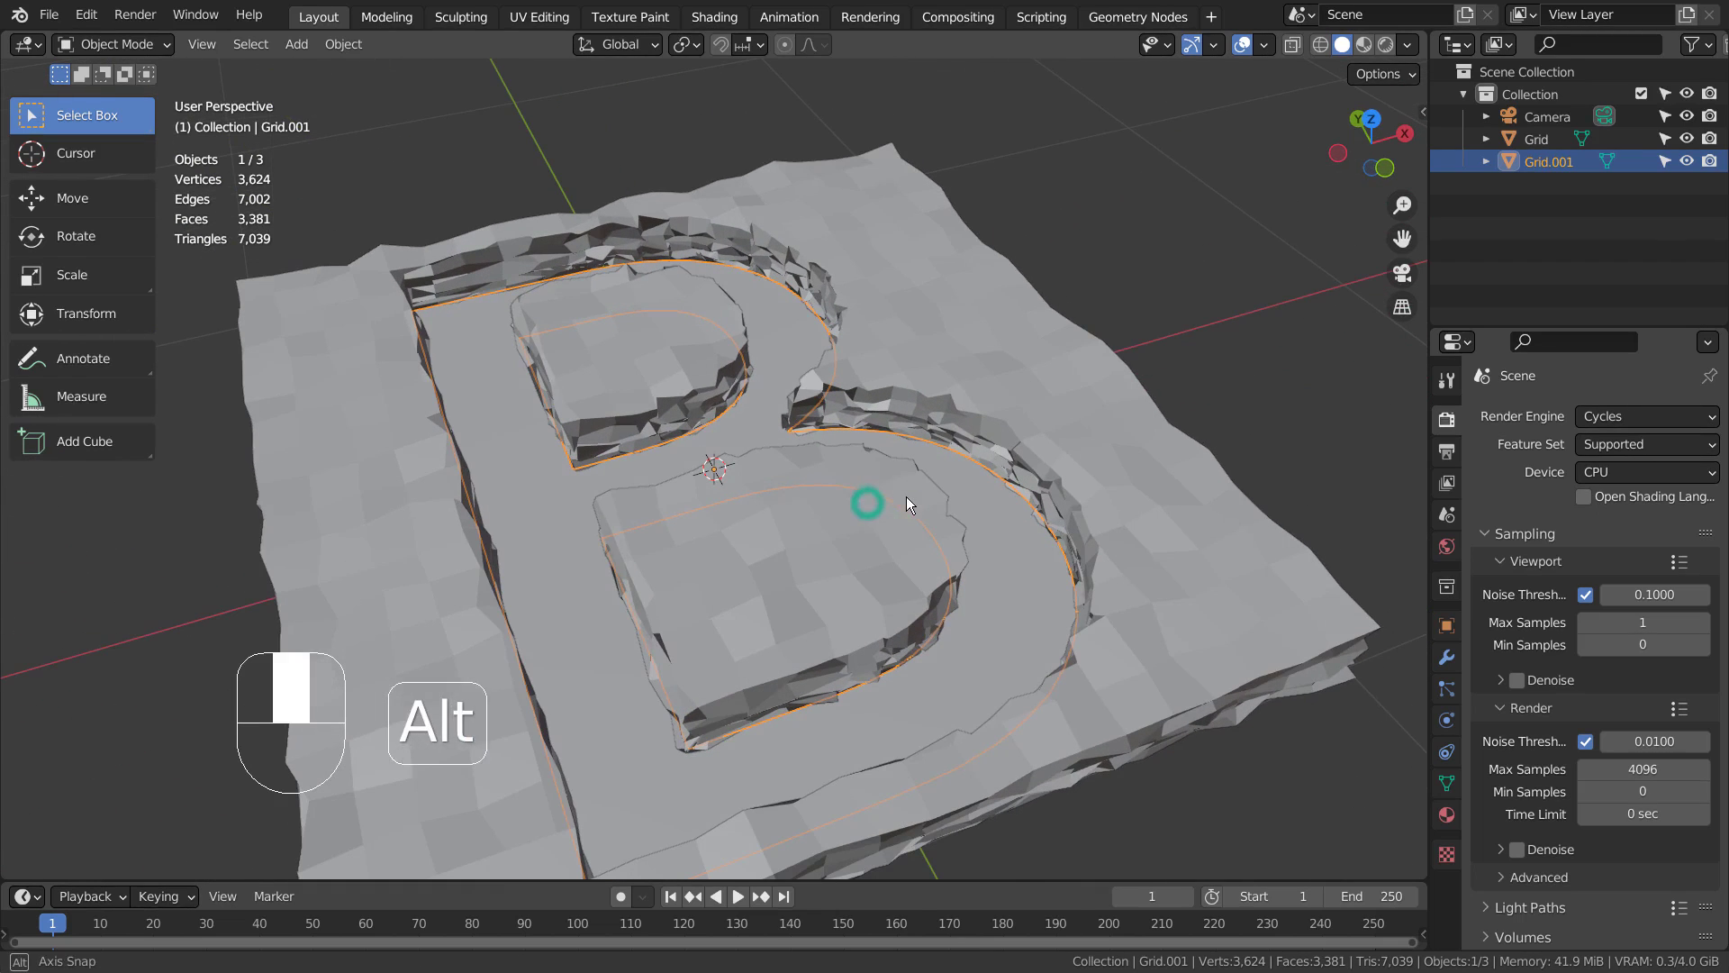
left_click(1447, 814)
left_click(1615, 509)
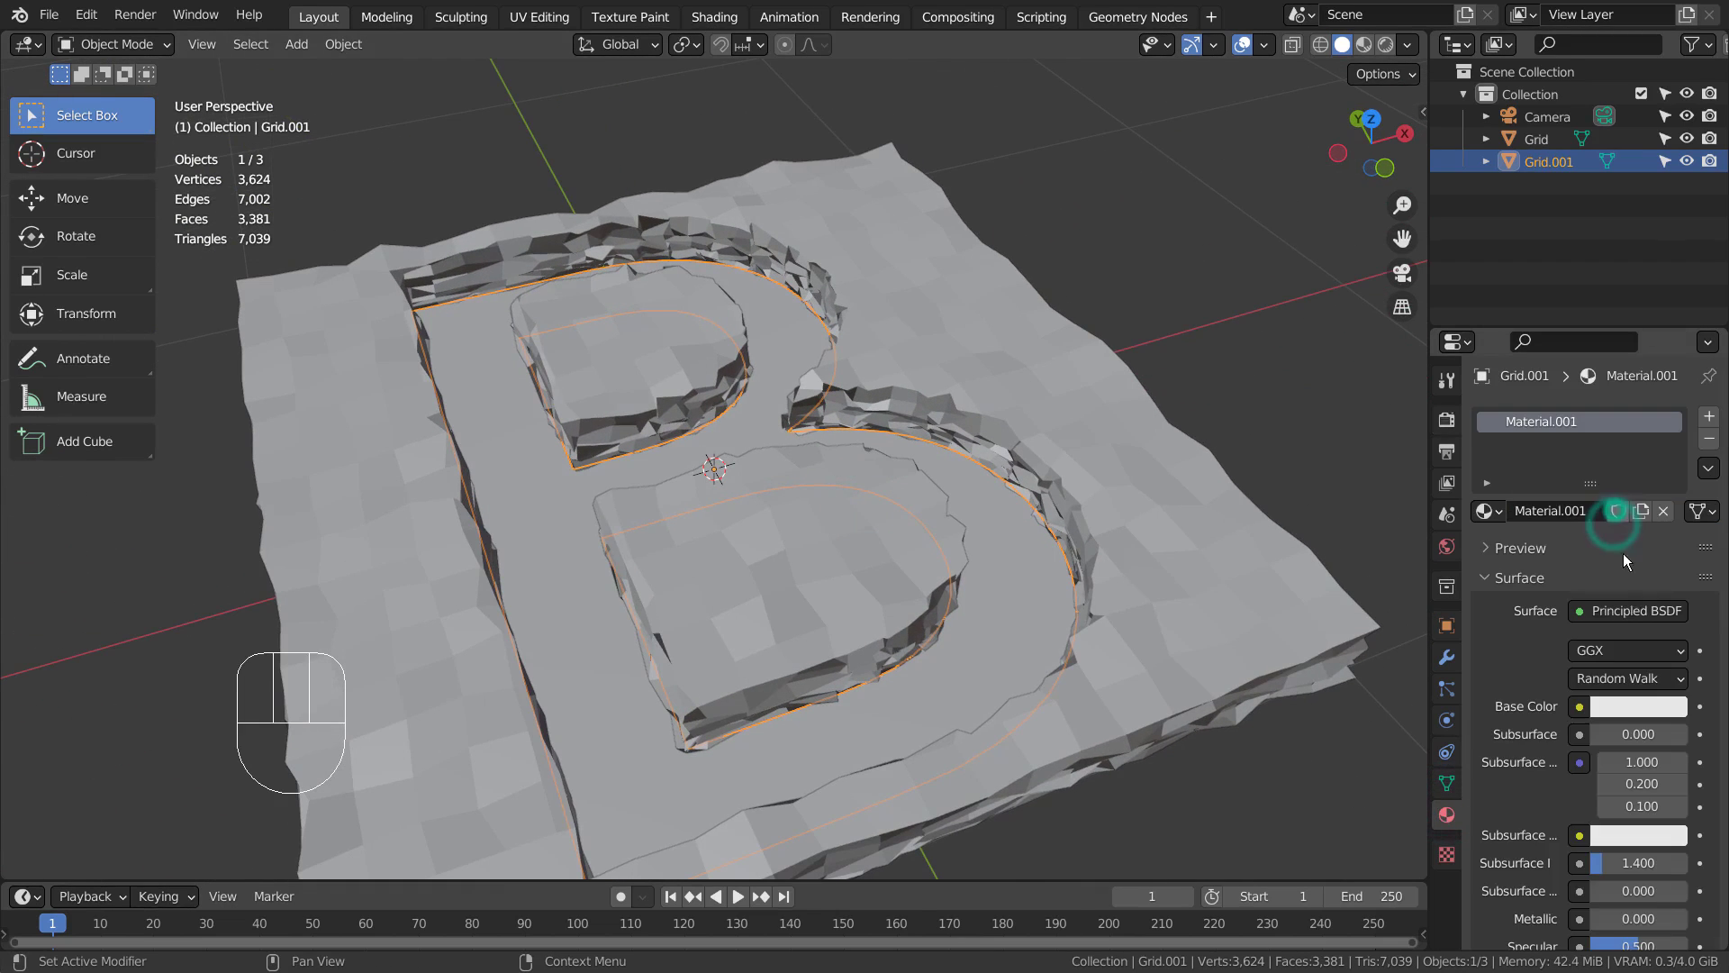
left_click(1632, 705)
left_click(1526, 534)
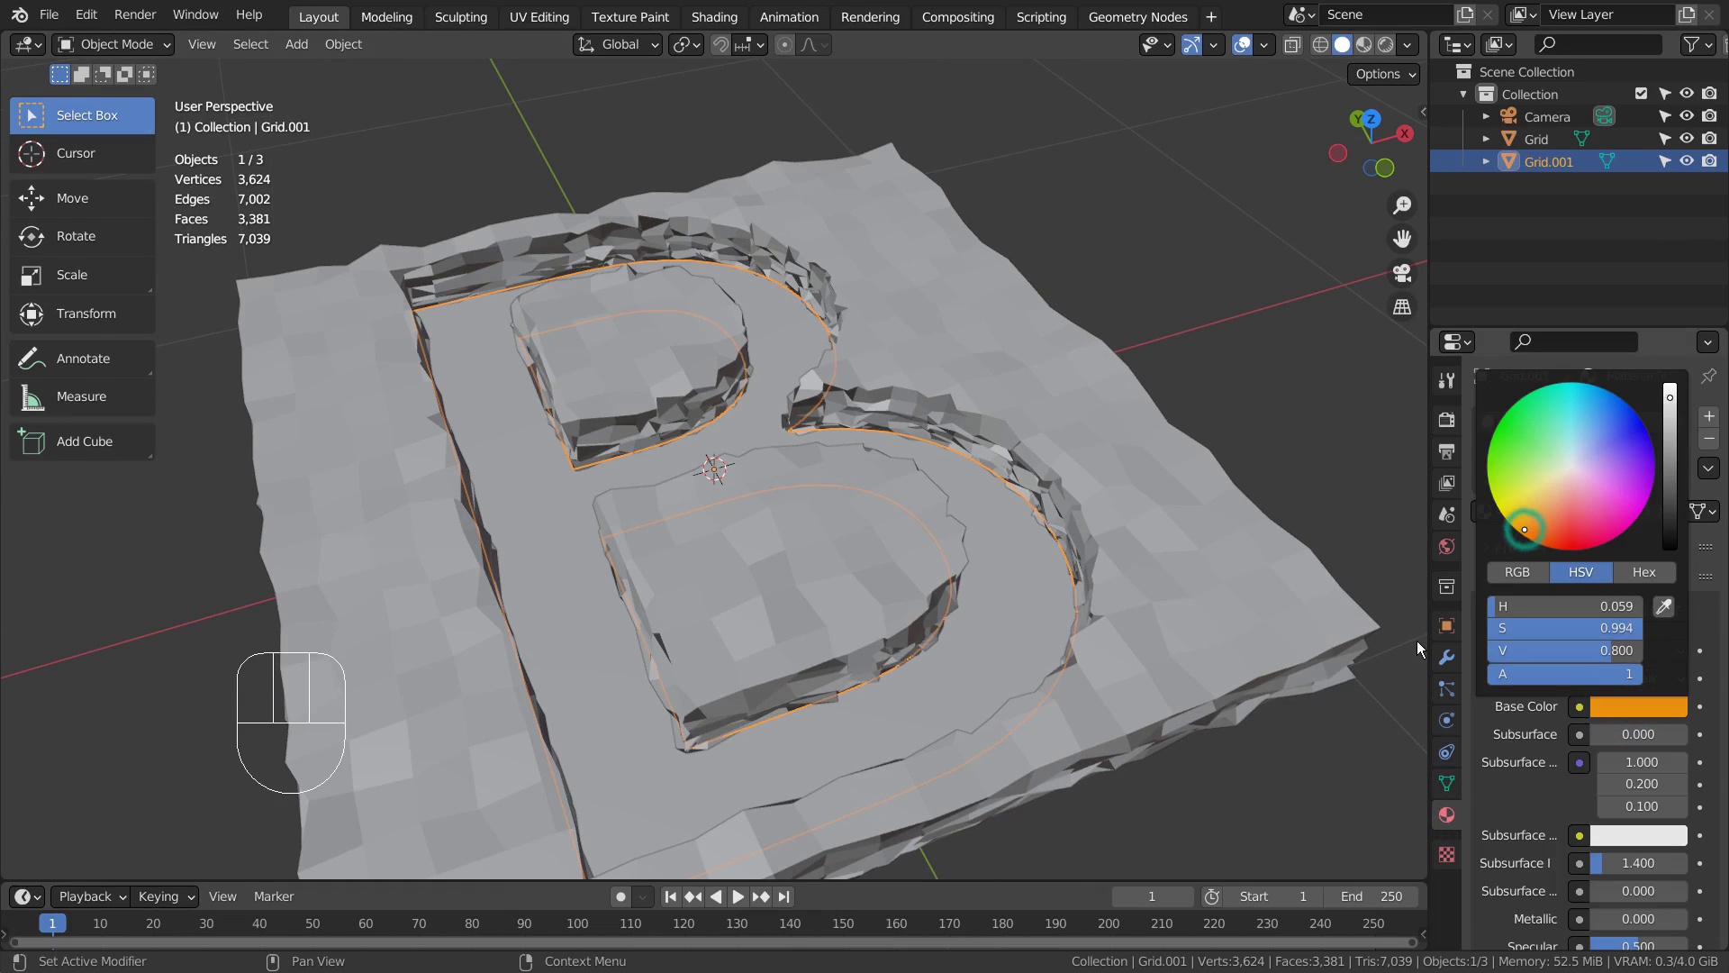
scroll(1581, 807, "down", 5)
left_click_drag(1615, 741, 1603, 827)
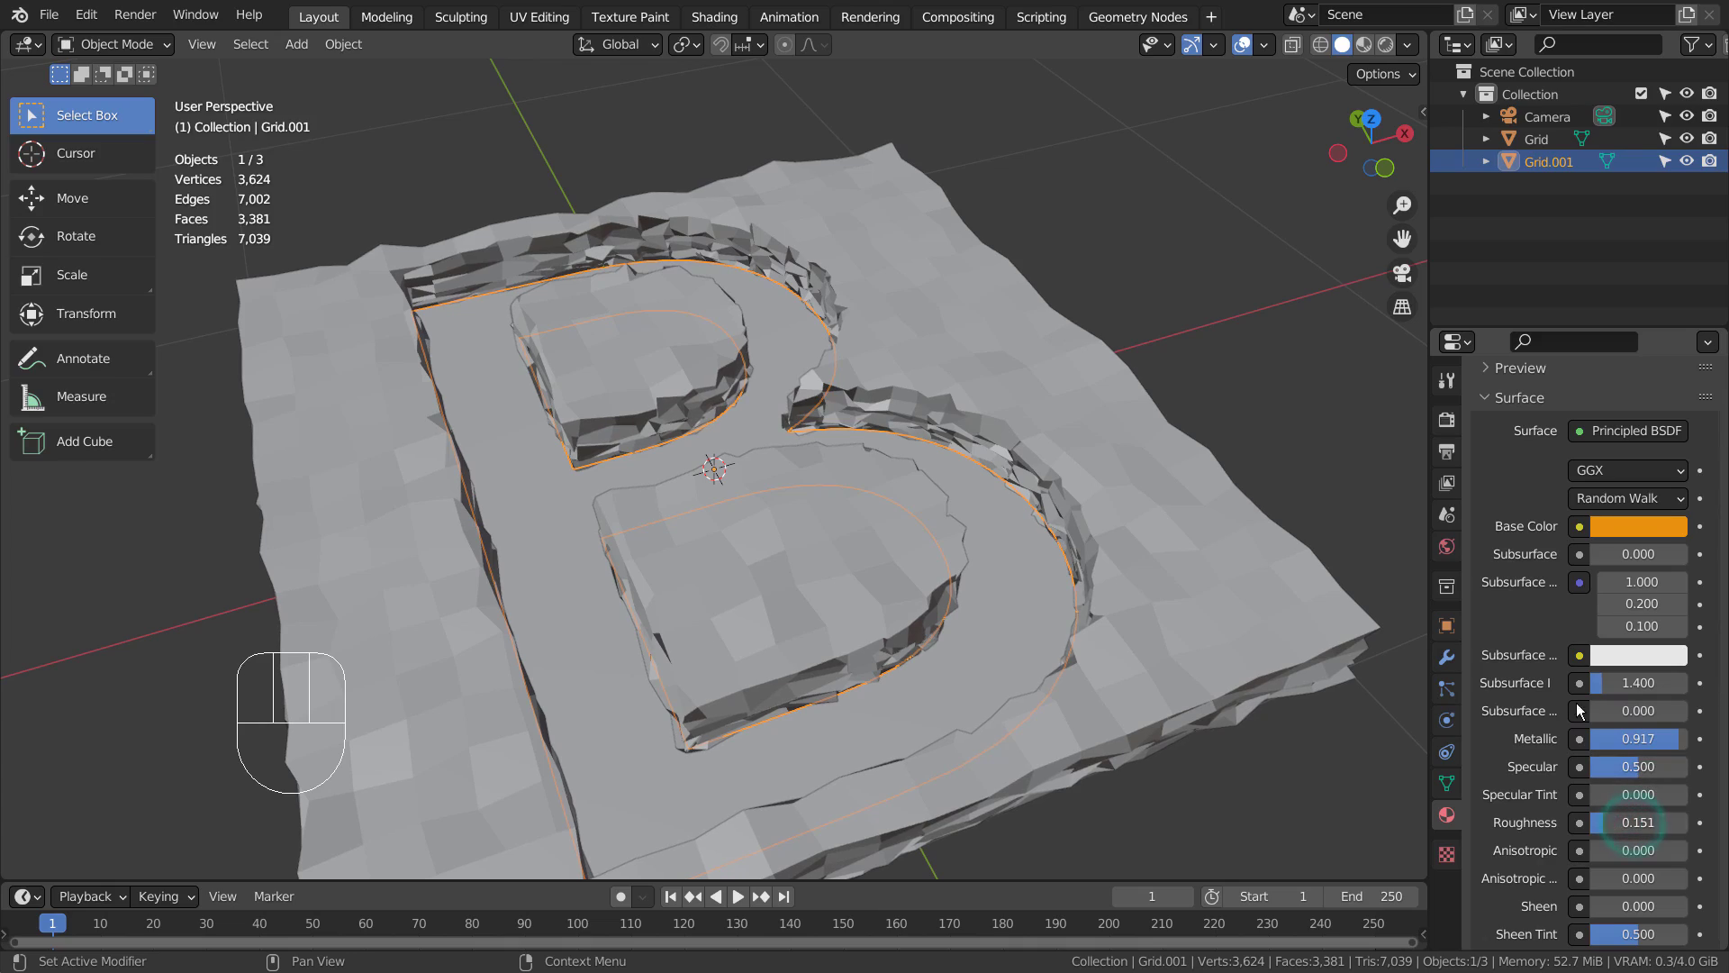
Switch the viewport to Rendered shading and add a new material to the slab Grid
left_click(1389, 50)
left_click(1208, 256)
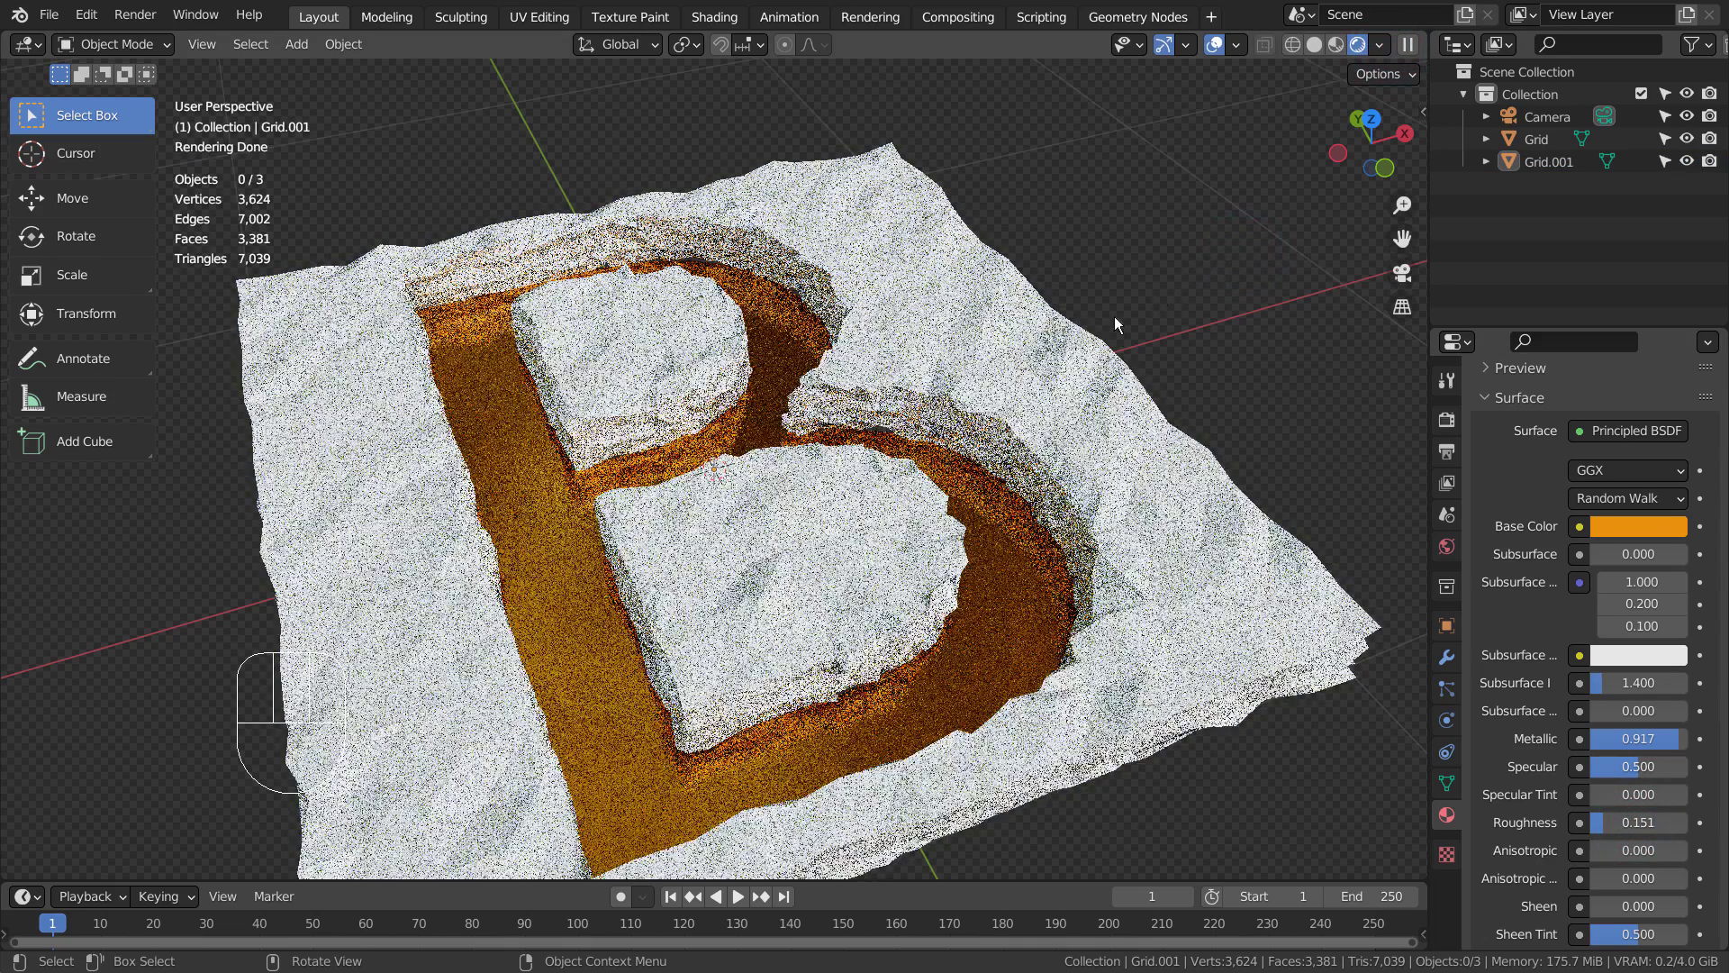
left_click(890, 519)
left_click(1606, 513)
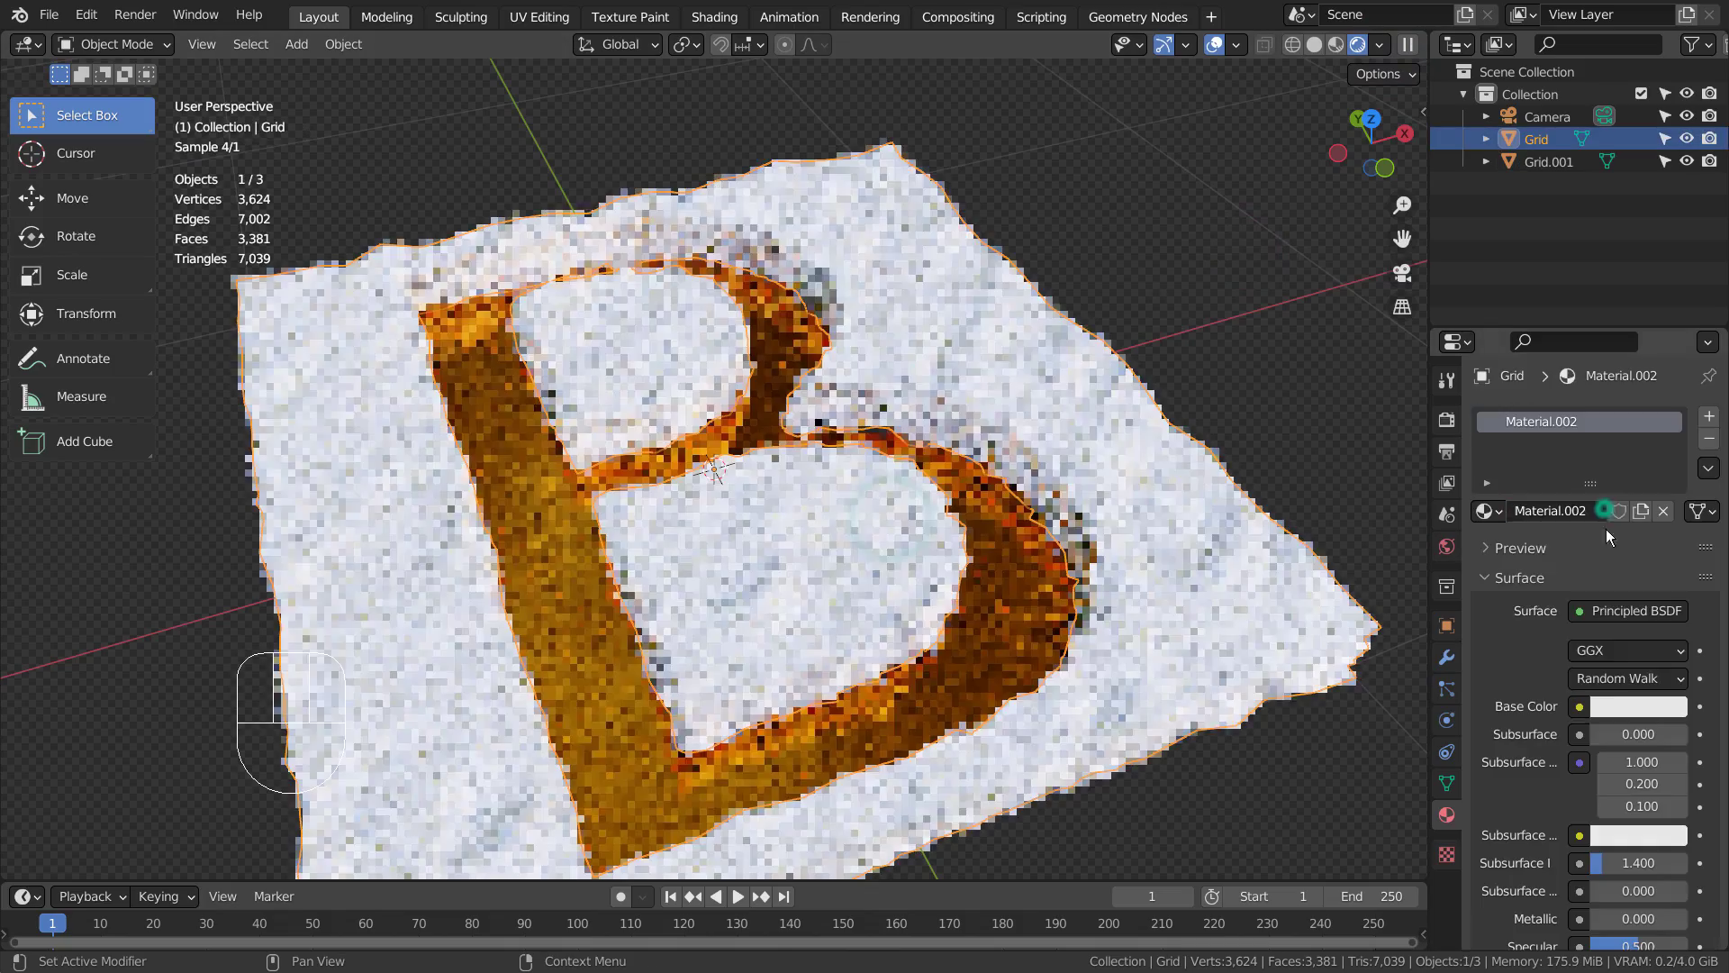
Darken the slab's base colour and set Metallic to 0.972 and Roughness to 0.307
left_click(1619, 706)
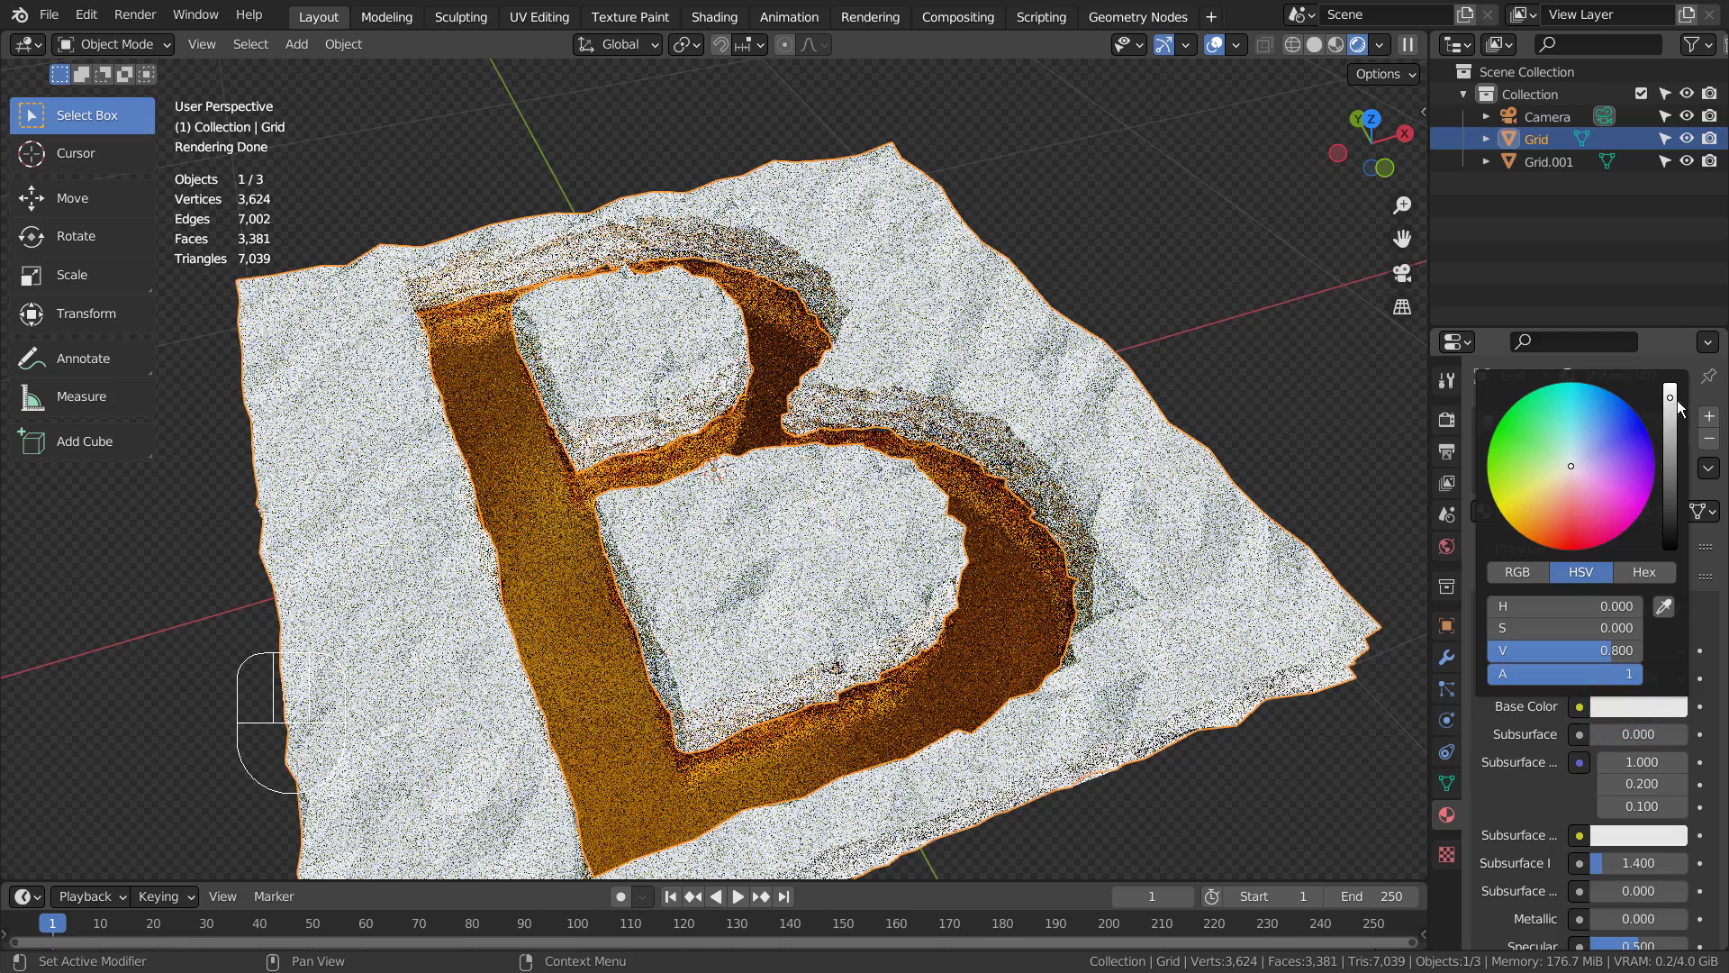
left_click_drag(1677, 405, 1673, 425)
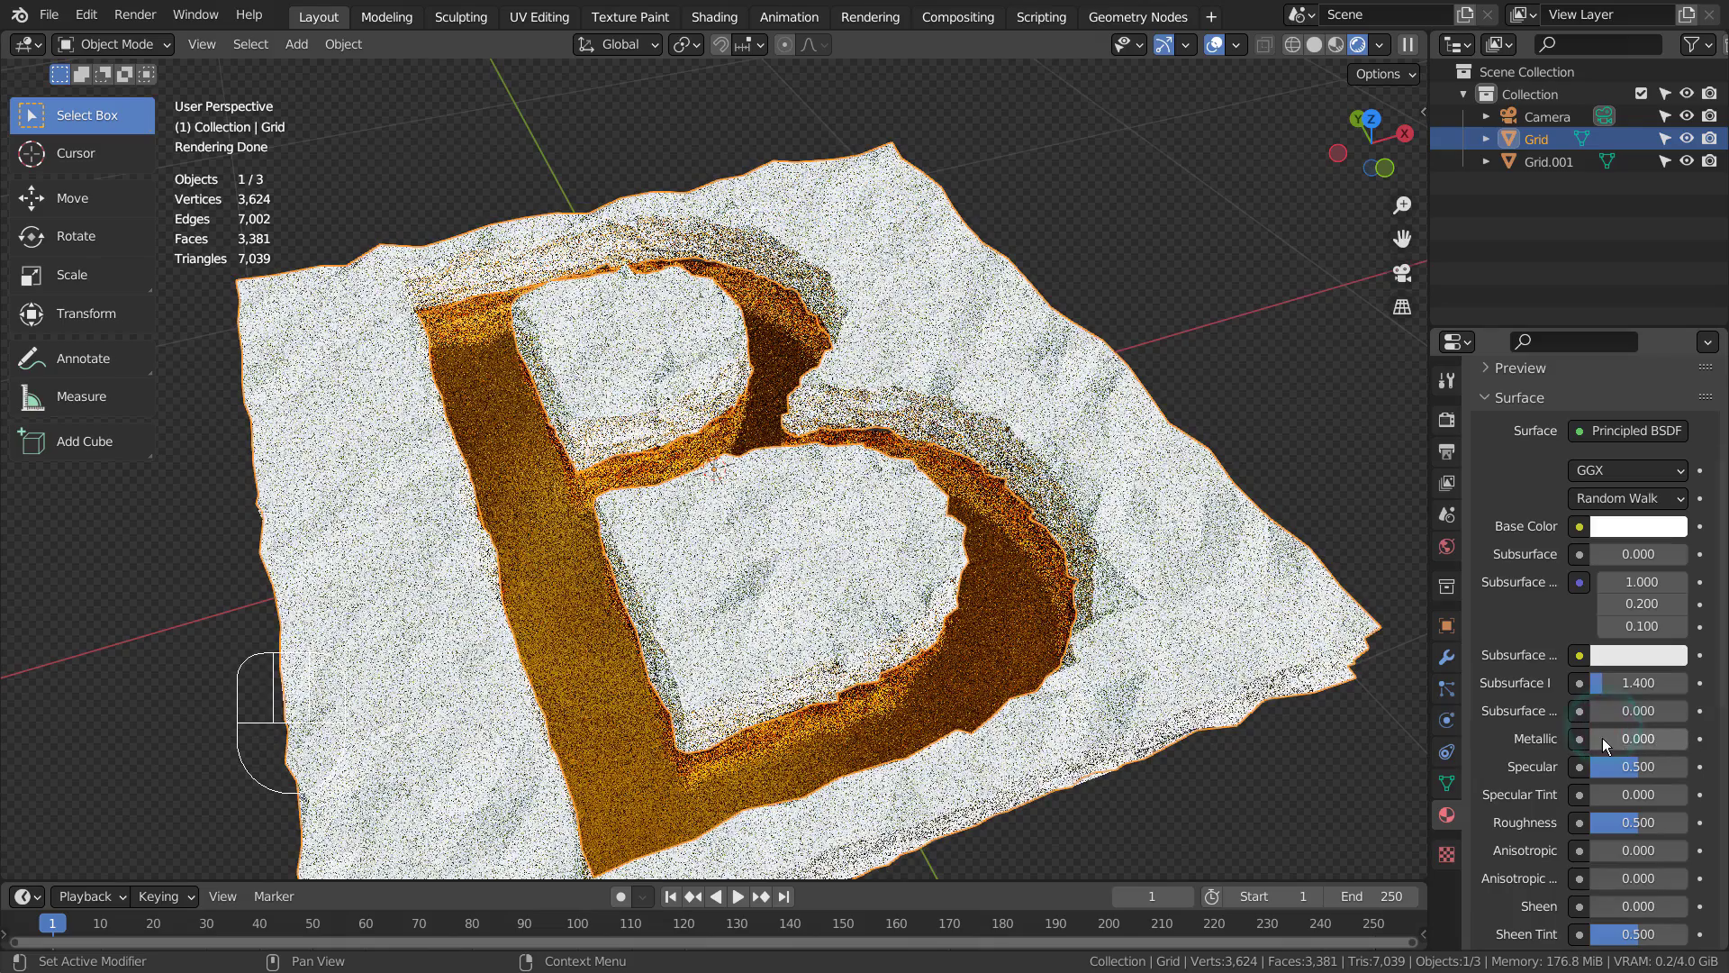
left_click_drag(1606, 744, 1684, 744)
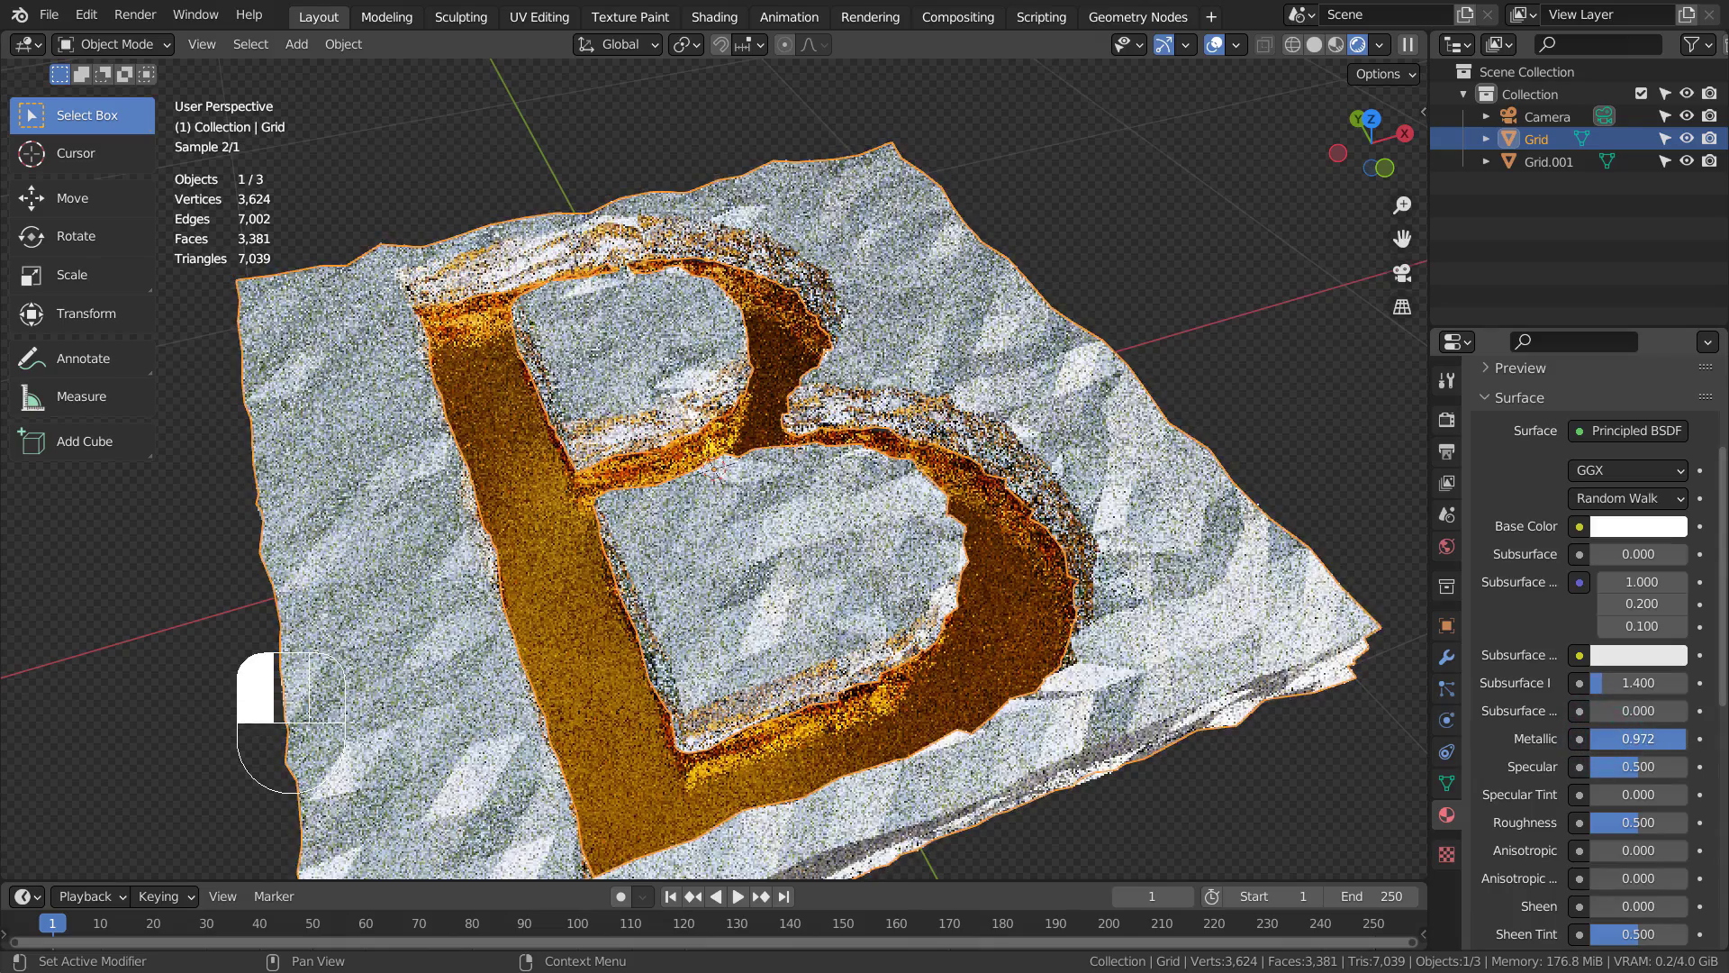
left_click_drag(1639, 822, 1621, 823)
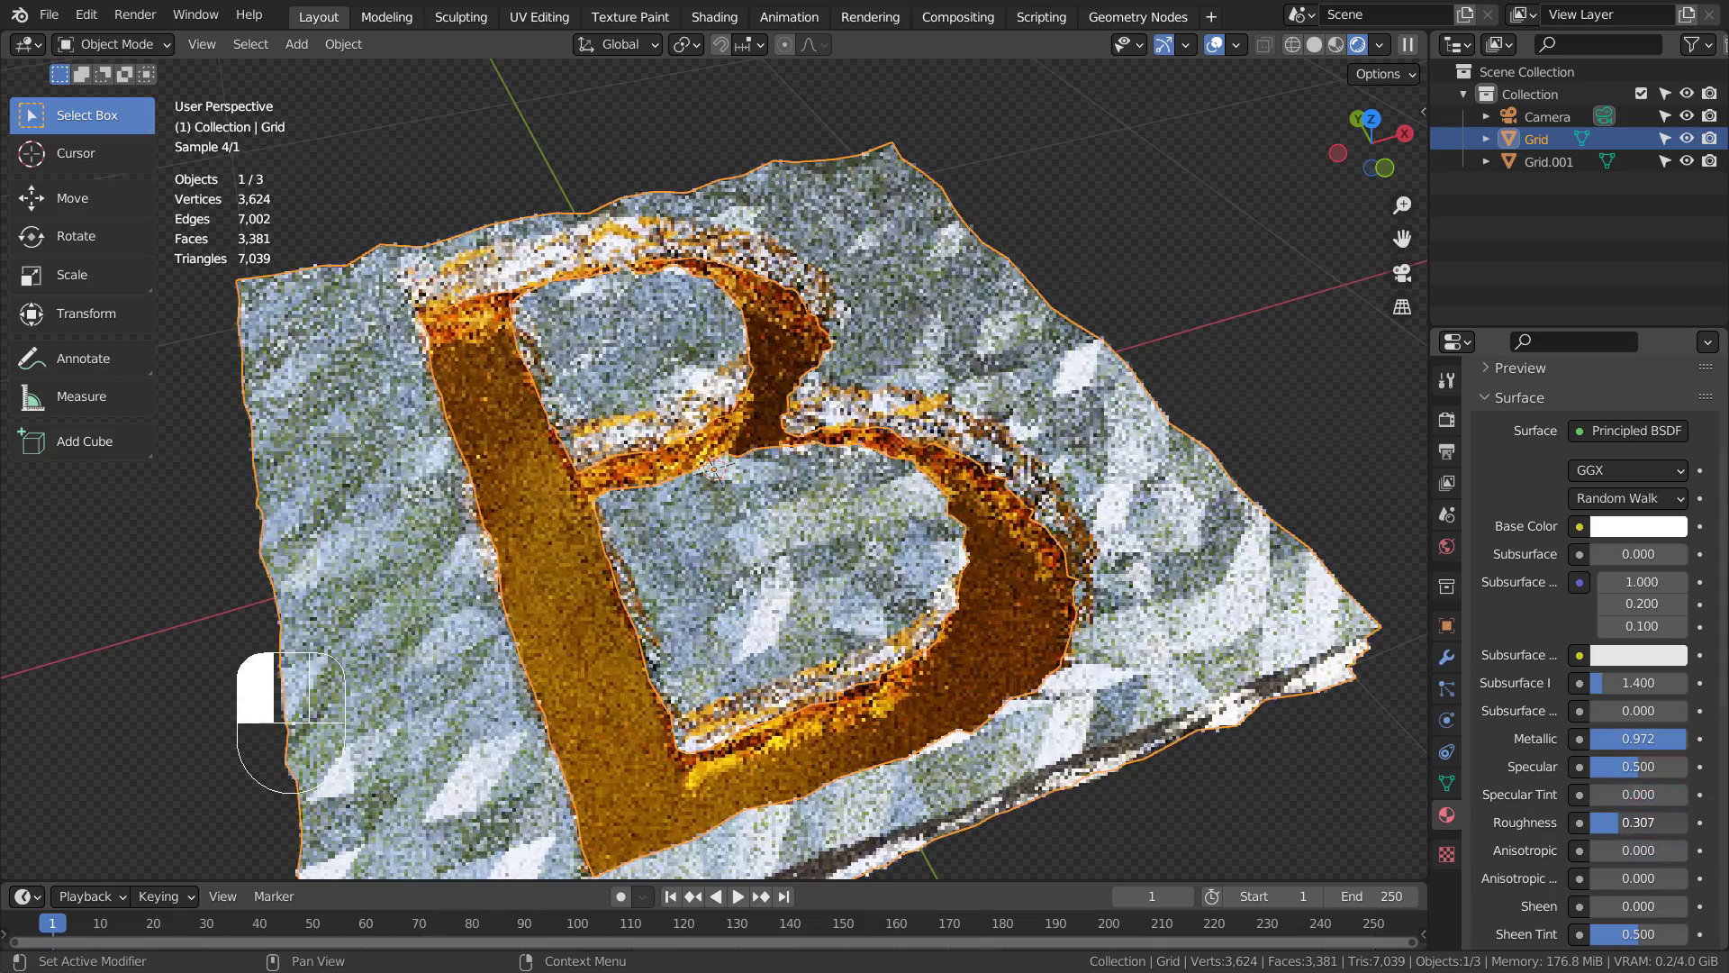
left_click(1283, 360)
scroll(1158, 464, "down", 3)
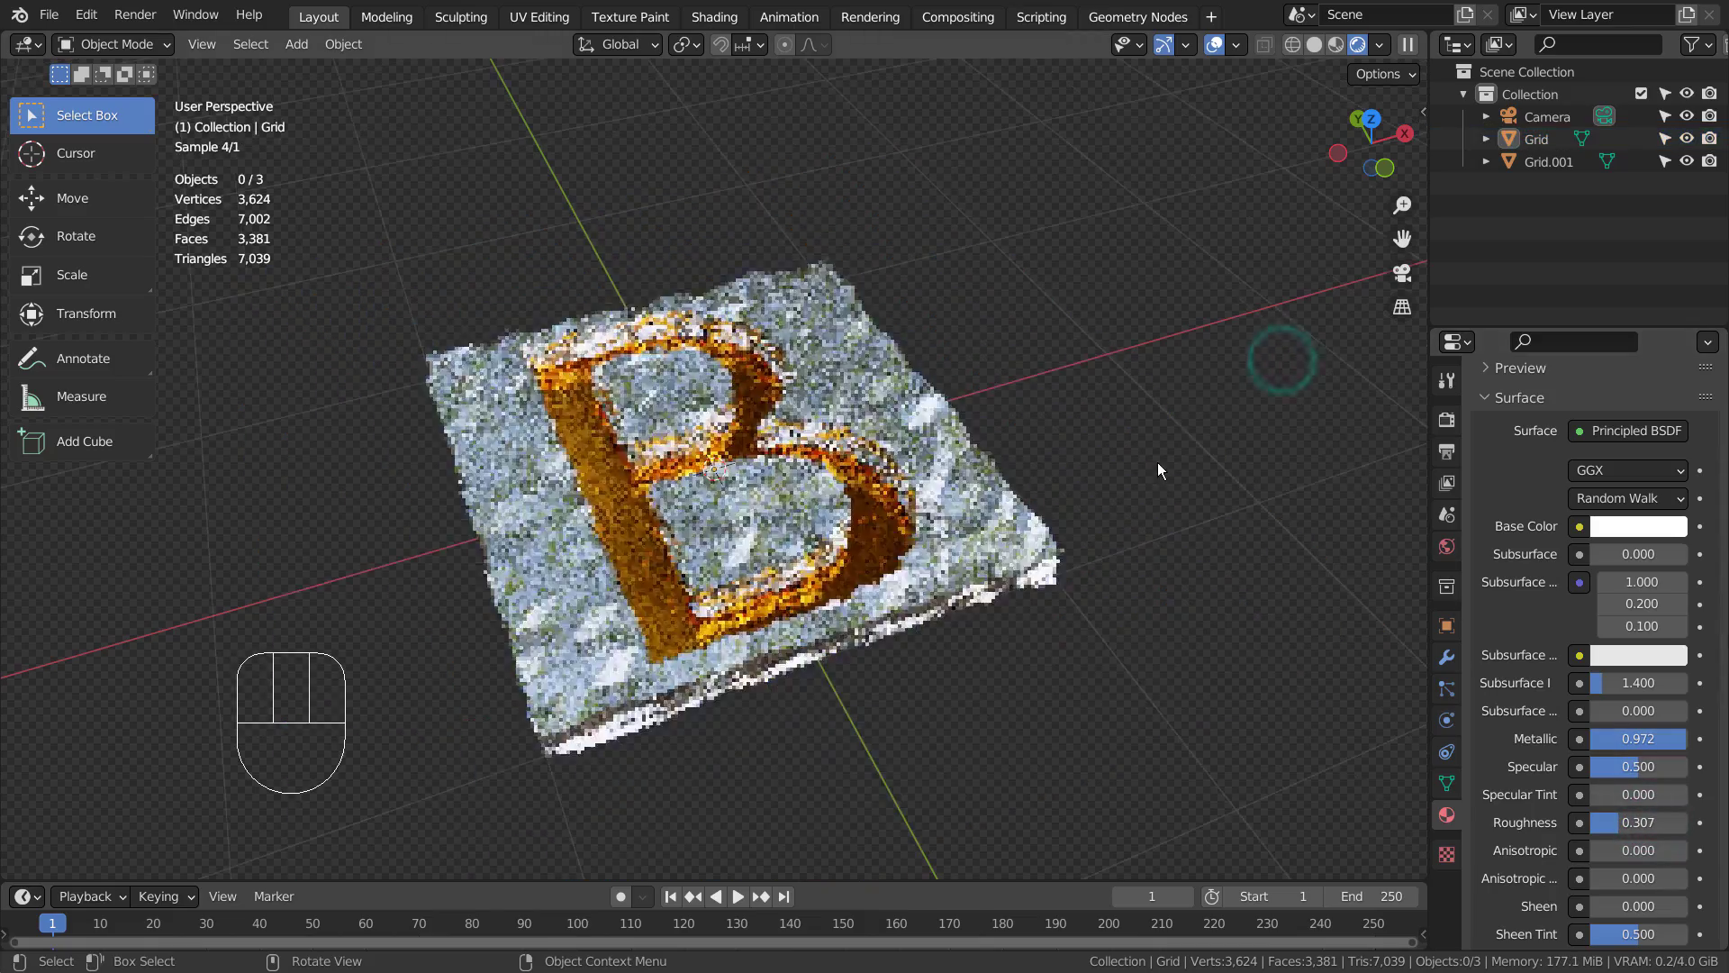
middle_click_drag(1158, 462, 1045, 293, "alt")
Add a plane and scale it up about 9.86 times
key("shift+a")
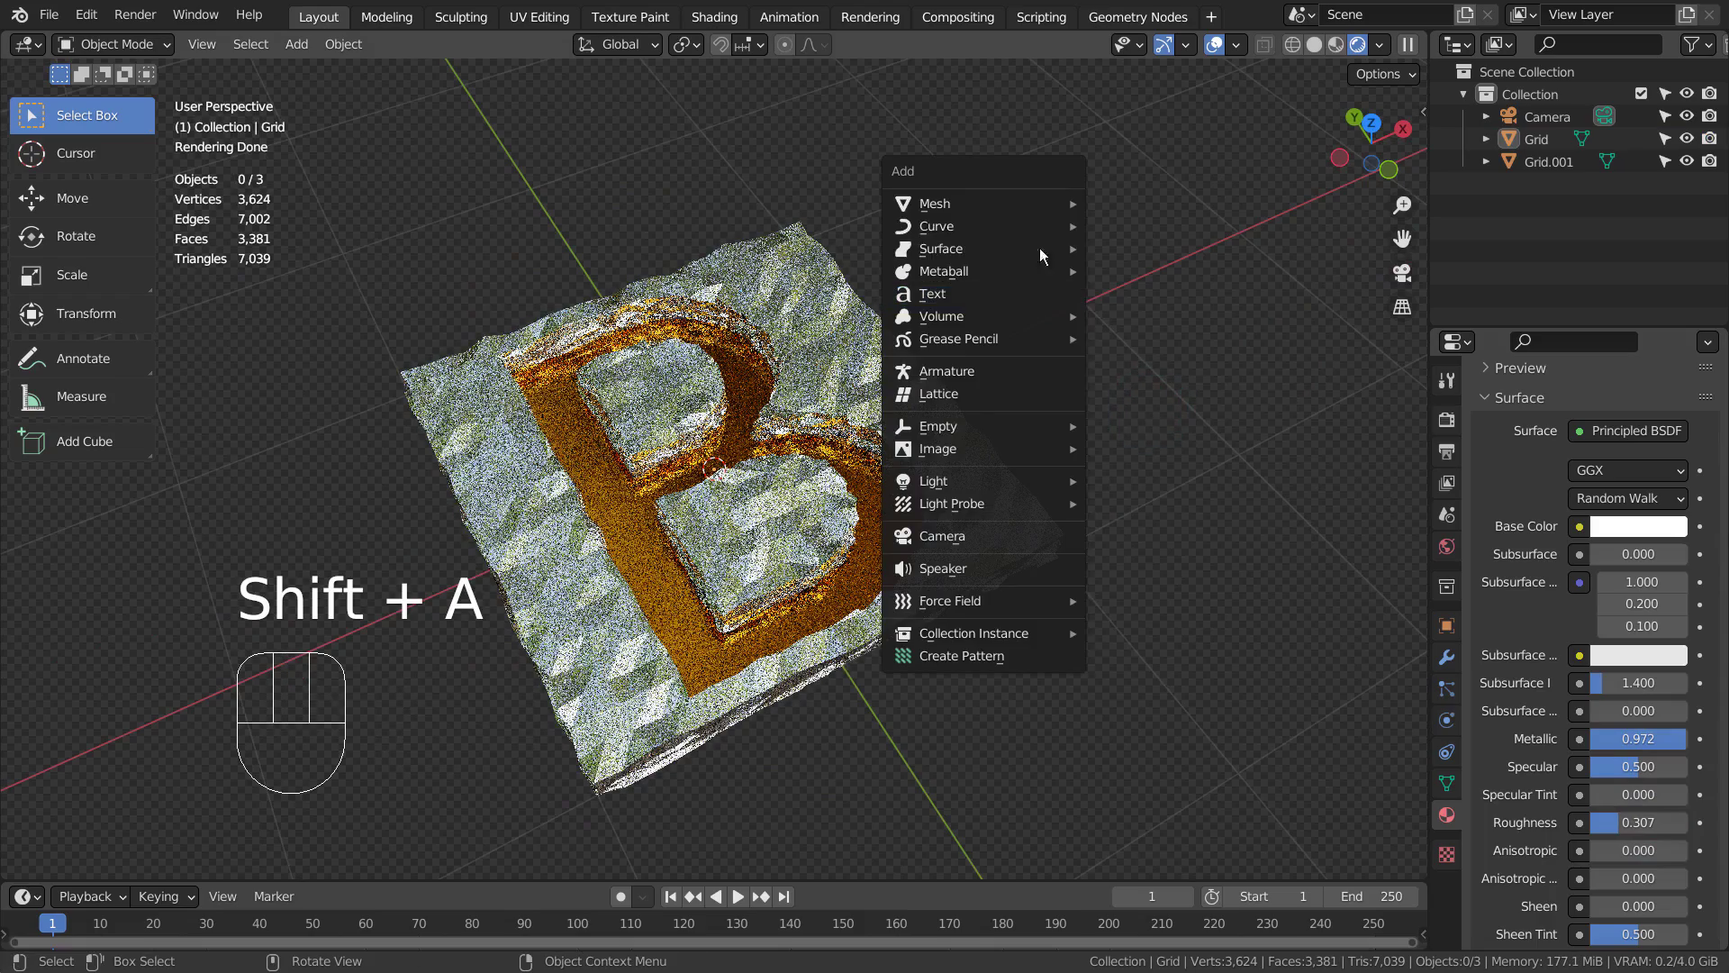
mouse_move(1035, 206)
left_click(1239, 197)
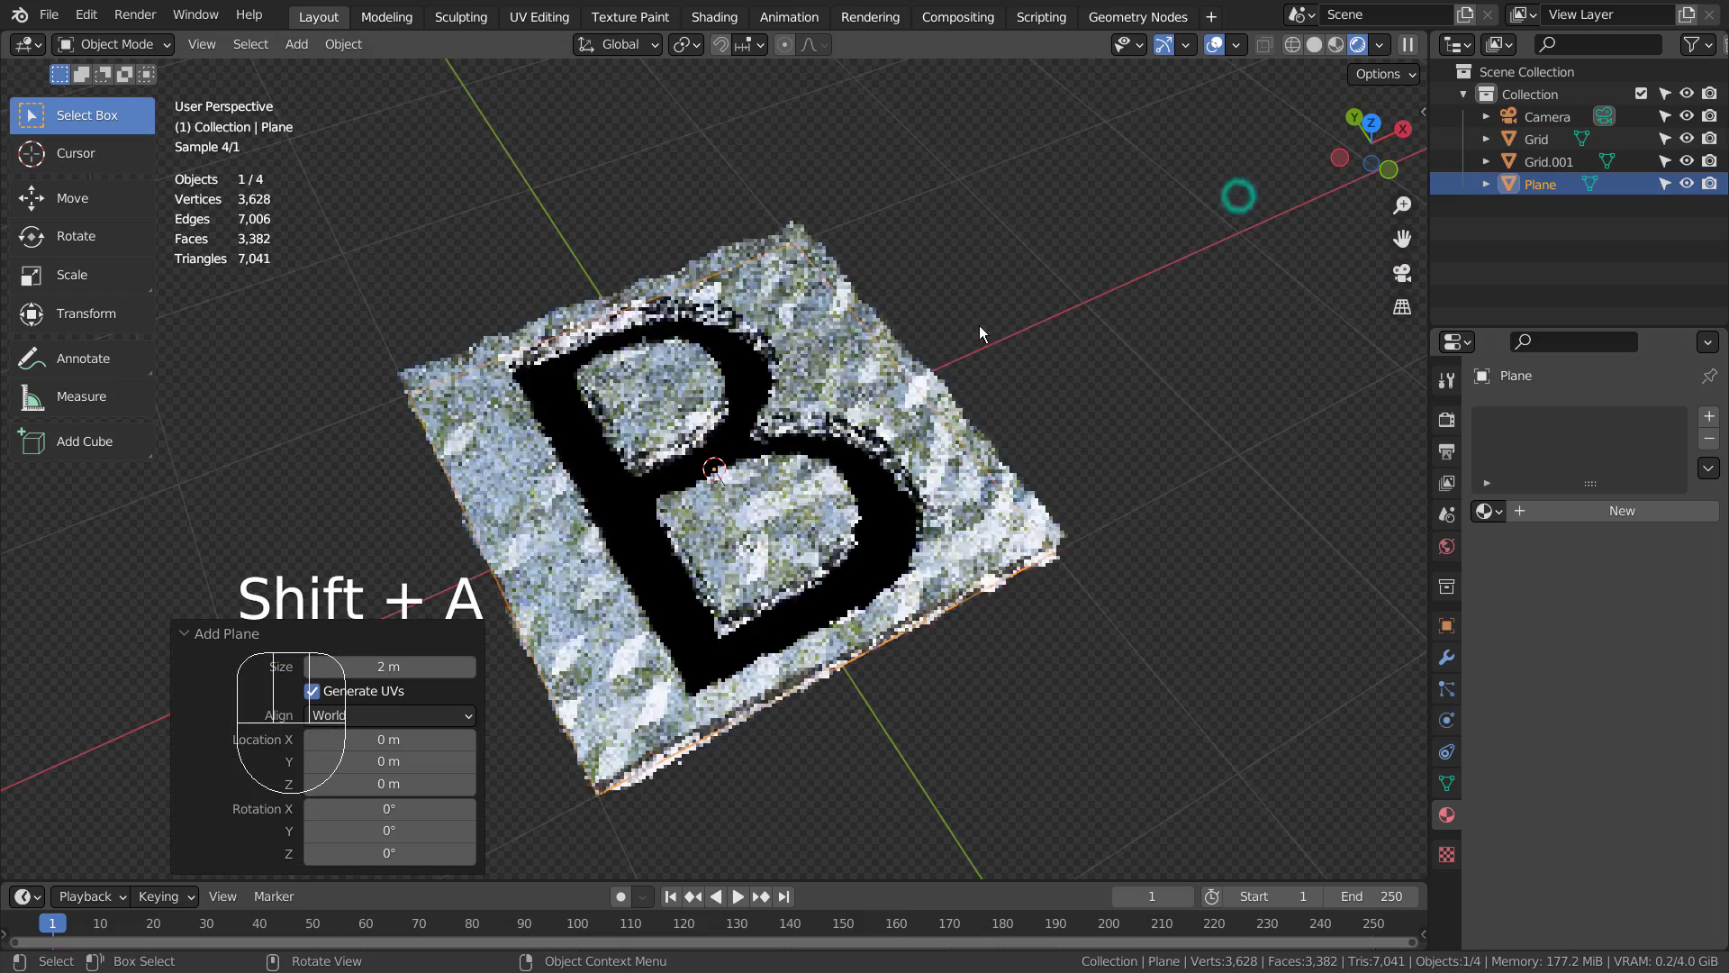
key("s")
left_click(61, 608)
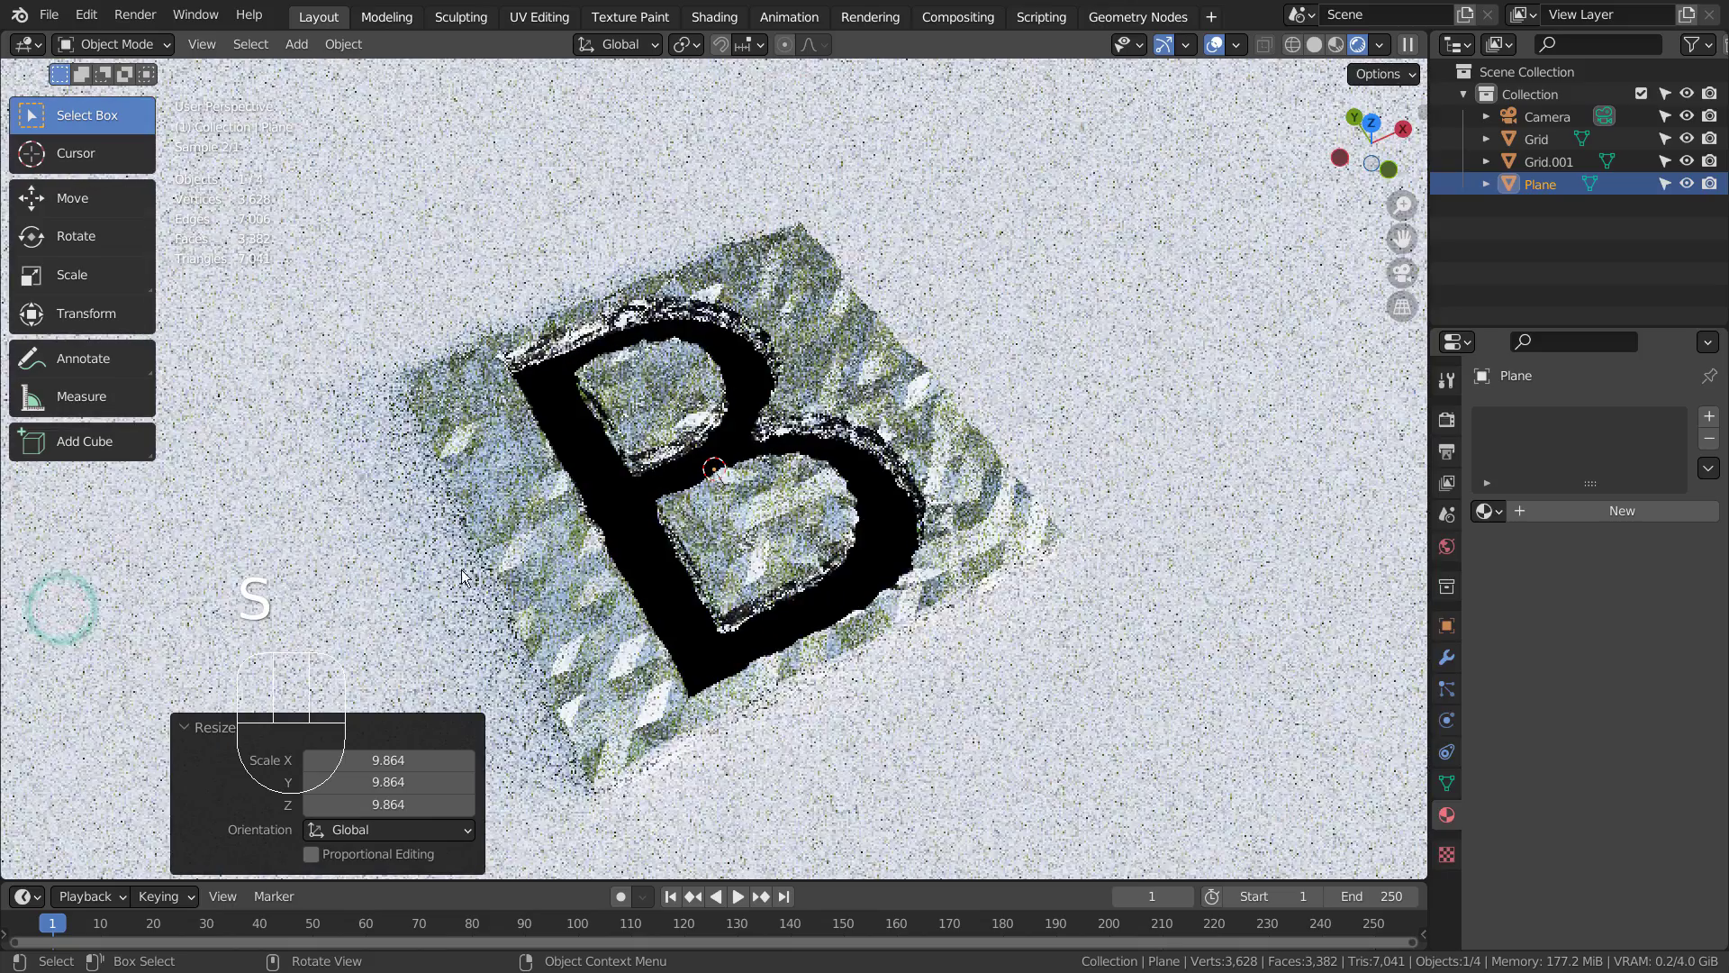
Lower the plane 0.034 m beneath the slab and align the camera to the current view
key("g")
key("z")
left_click(1171, 470)
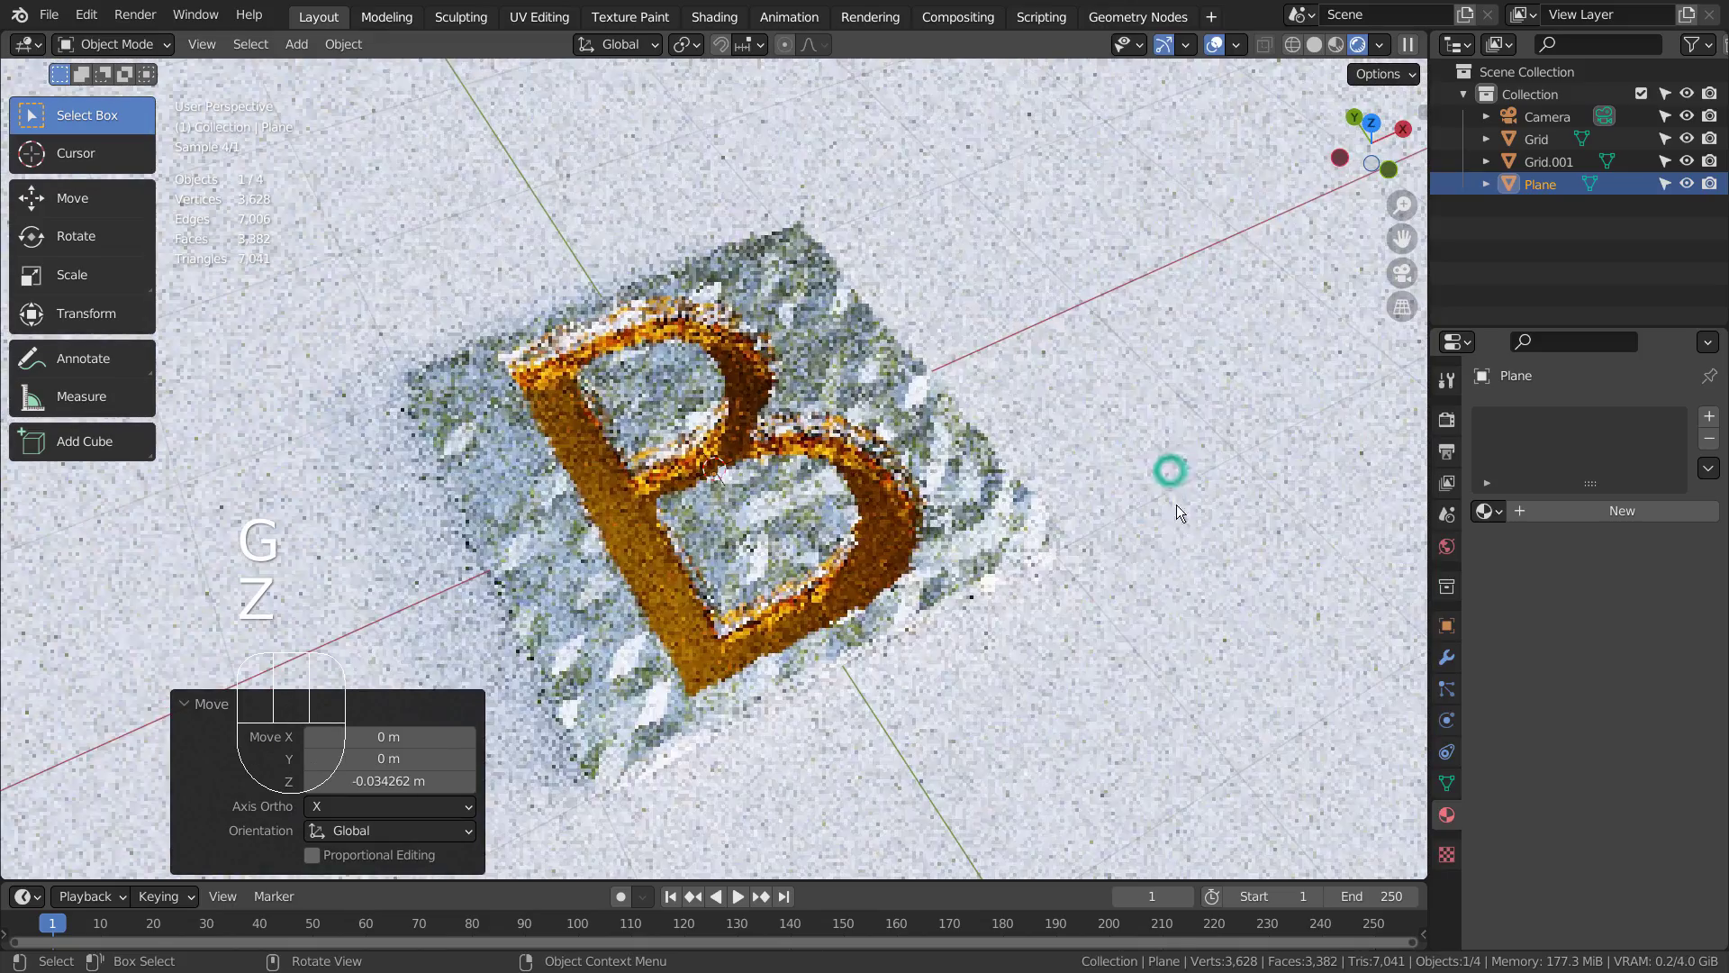
scroll(1180, 520, "down", 4)
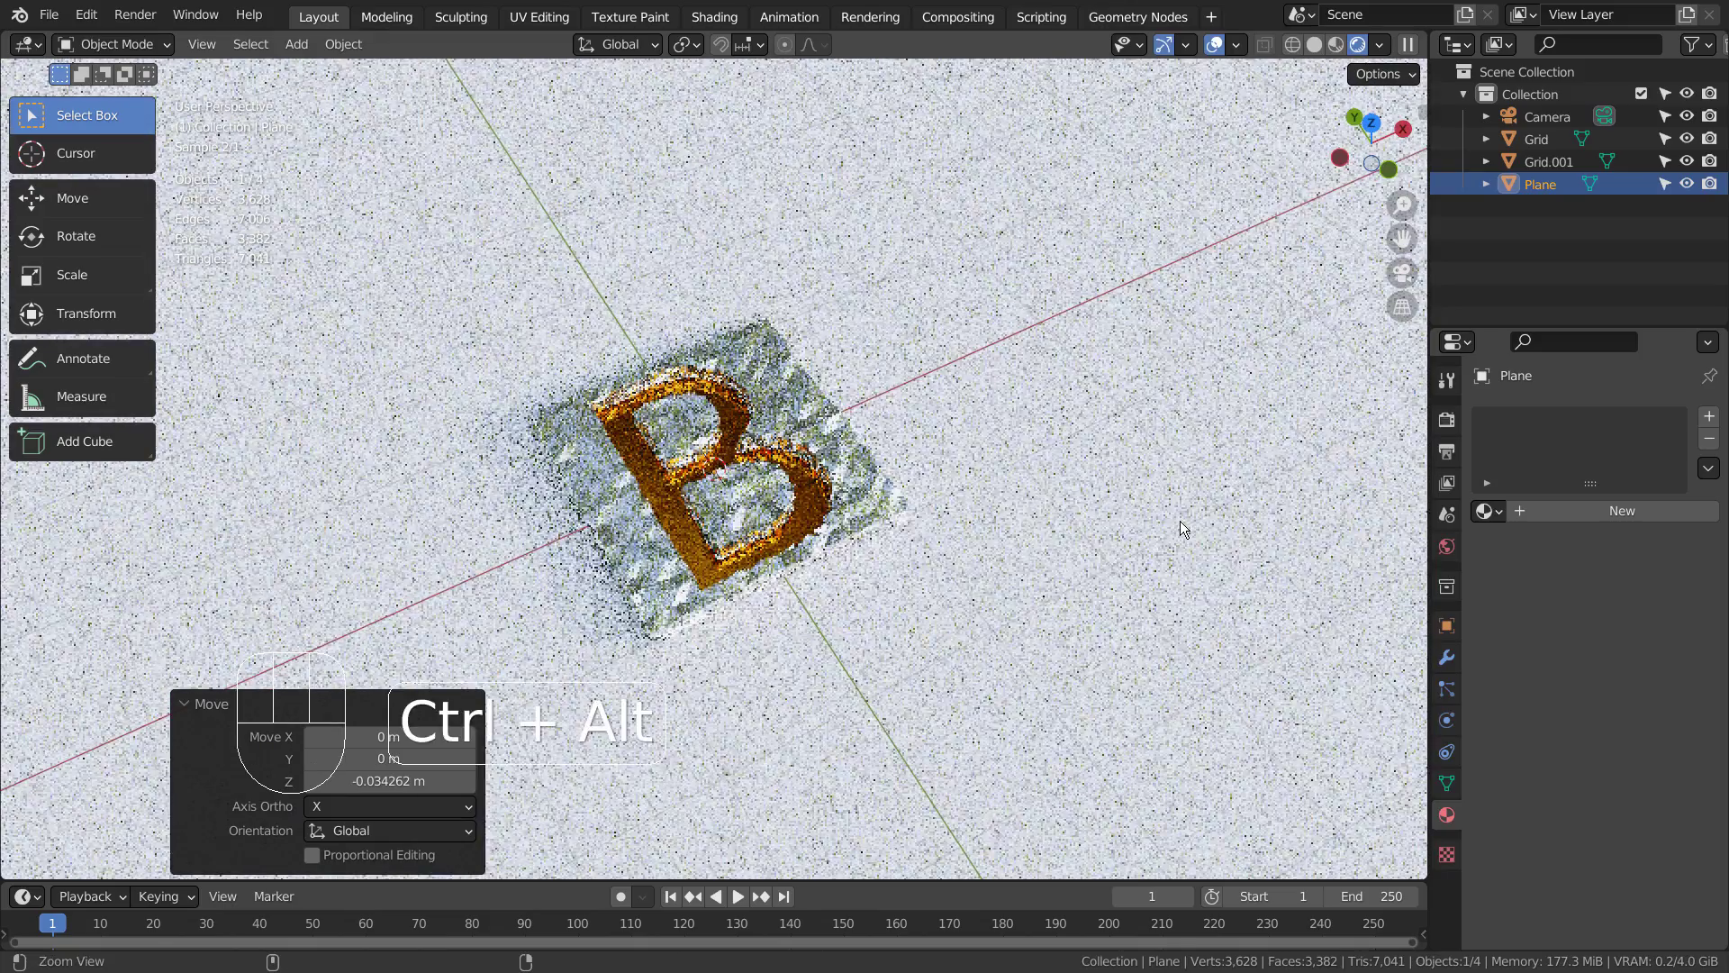
key("ctrl+alt+KP_0")
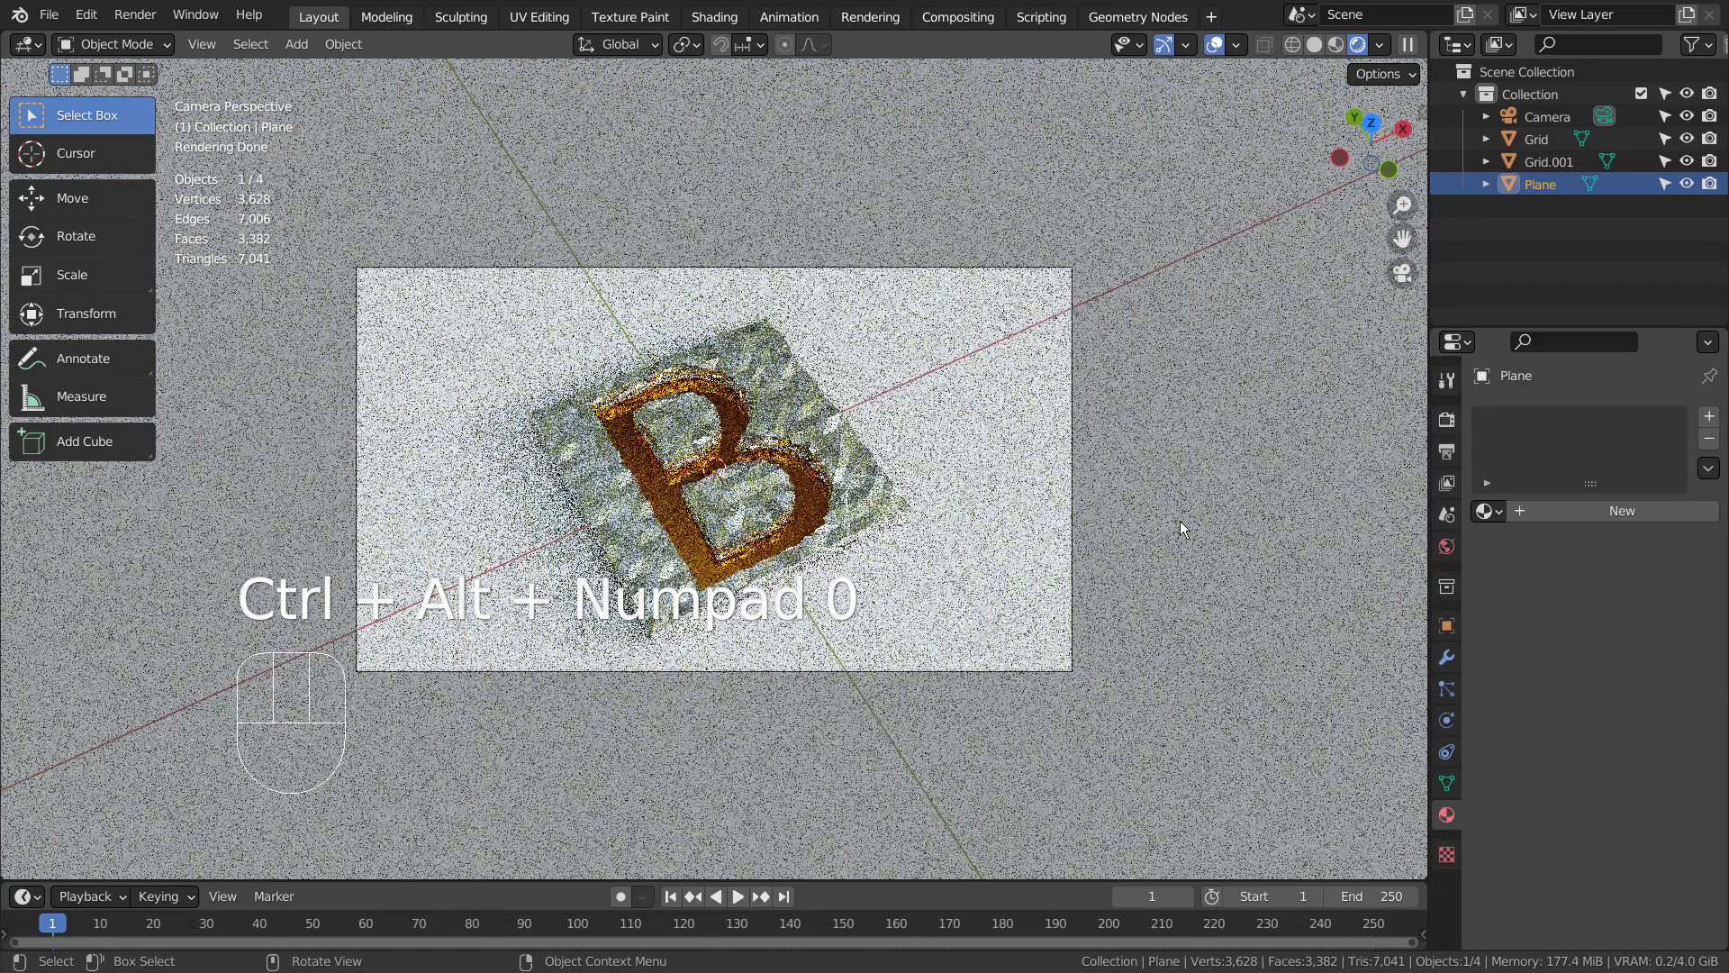
left_click(1179, 520)
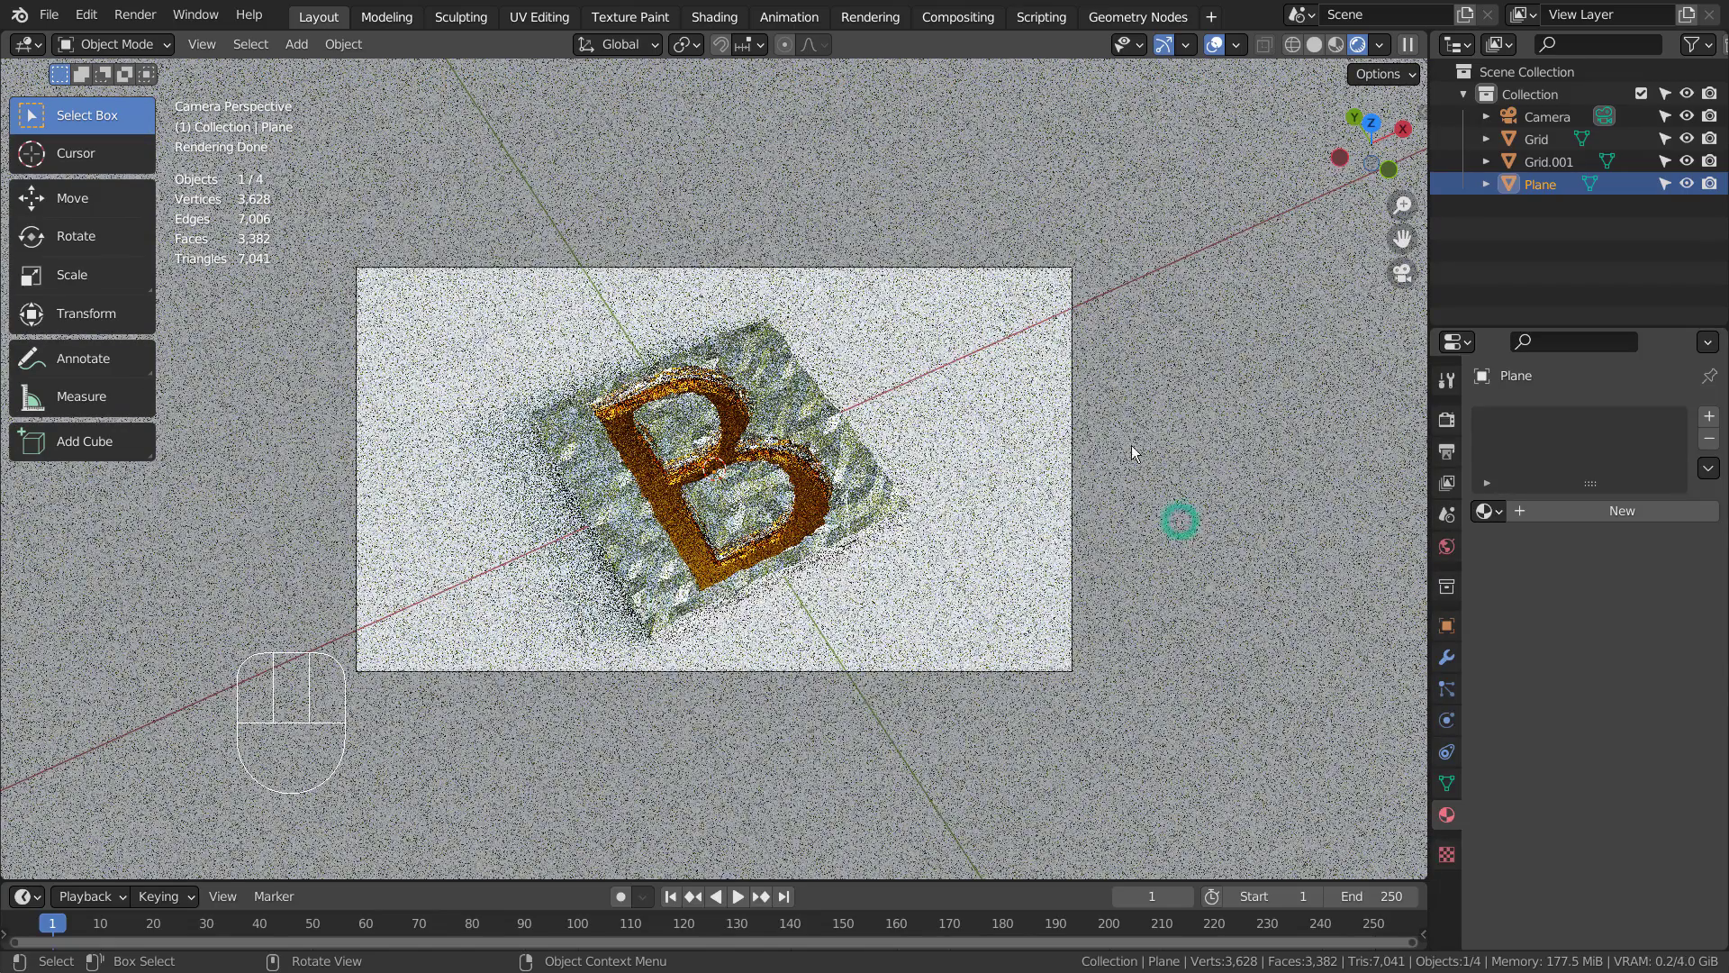
Light the world with a Sky Texture and set the sun intensity to 0.1
left_click(1447, 544)
left_click(1576, 554)
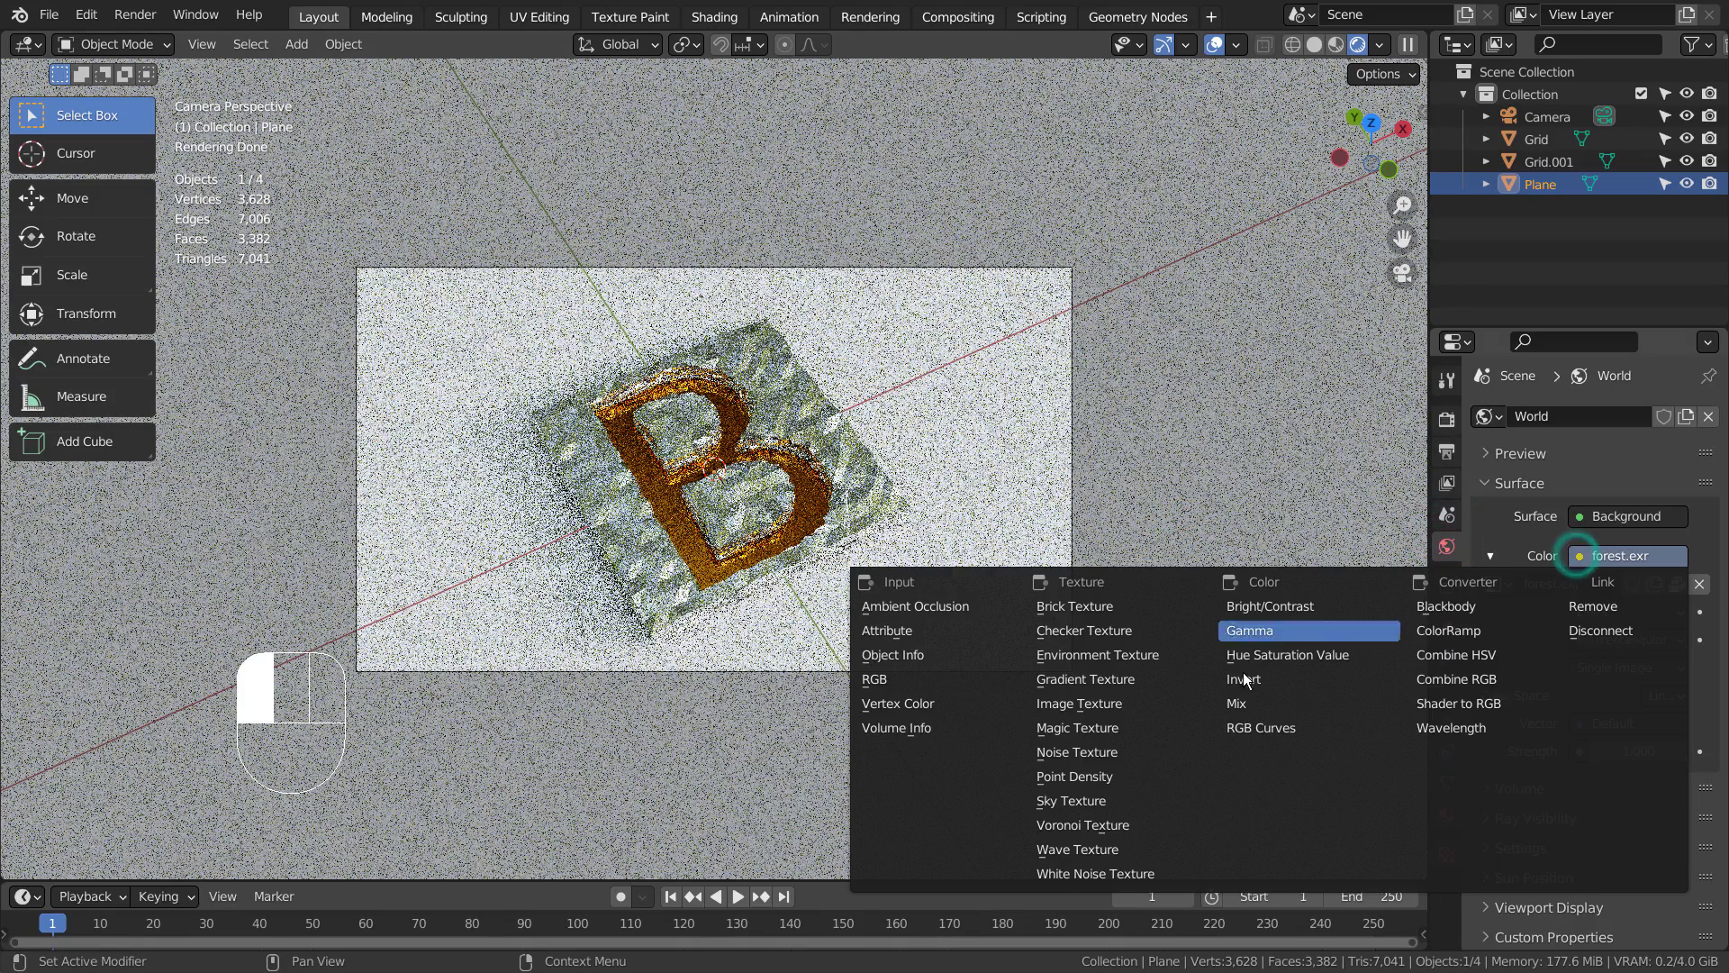
left_click(1105, 809)
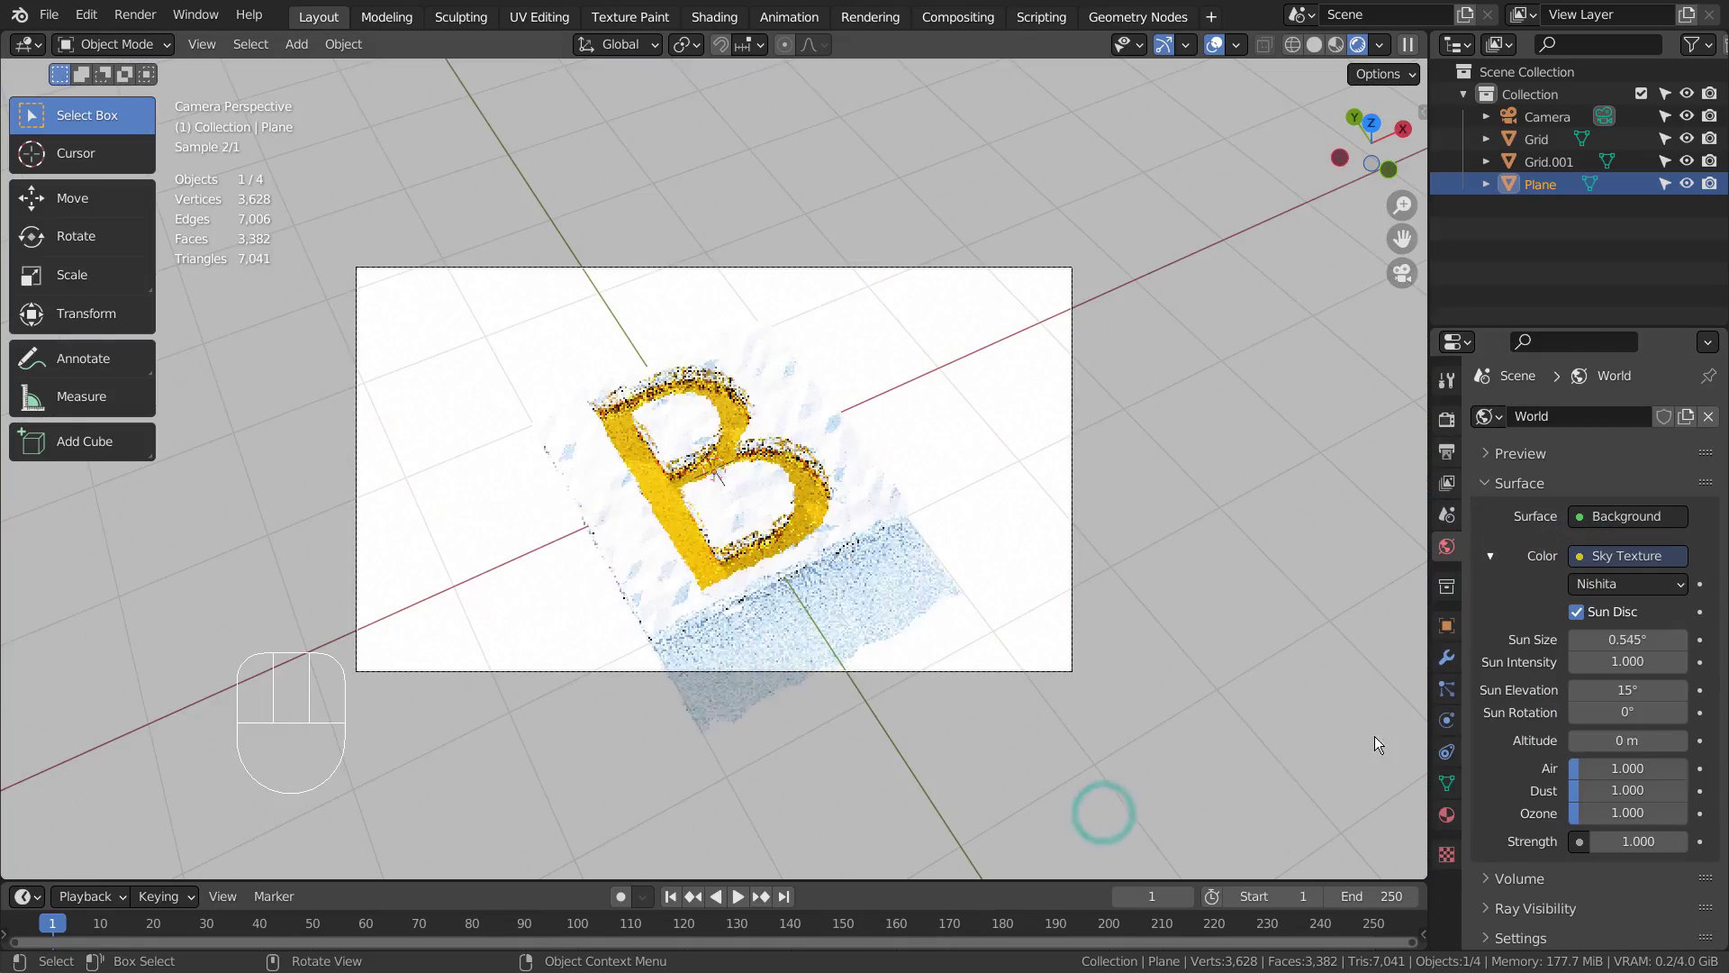
left_click(1637, 664)
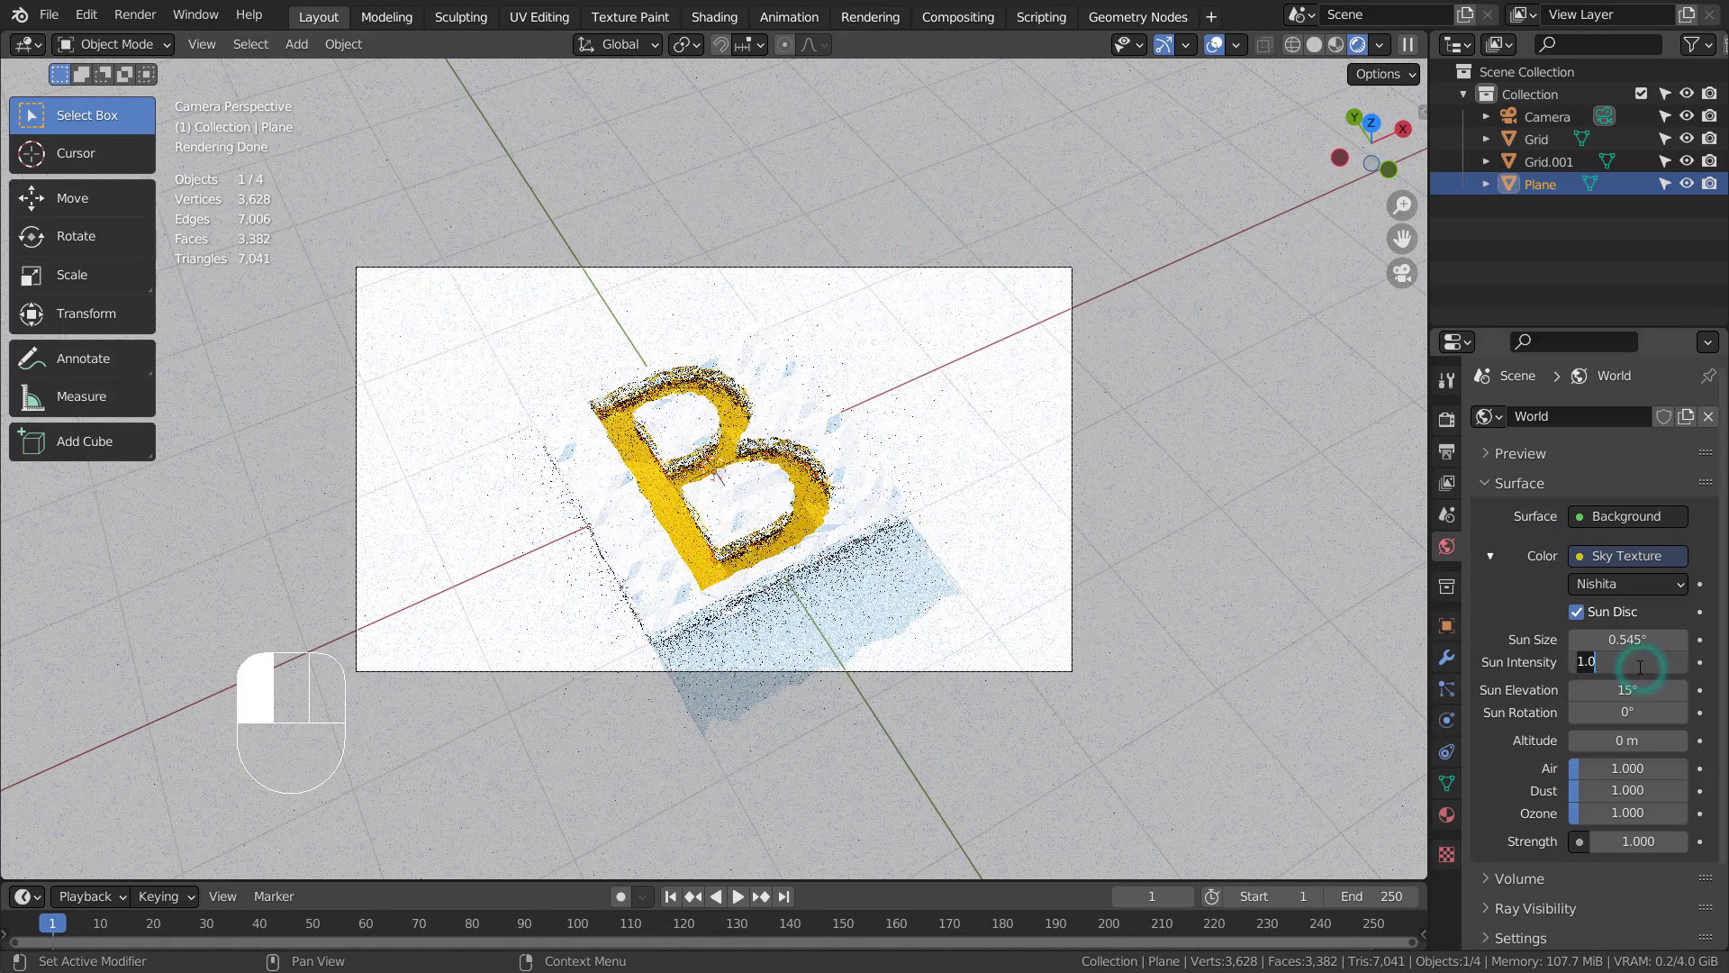
type("0.1")
key("Return")
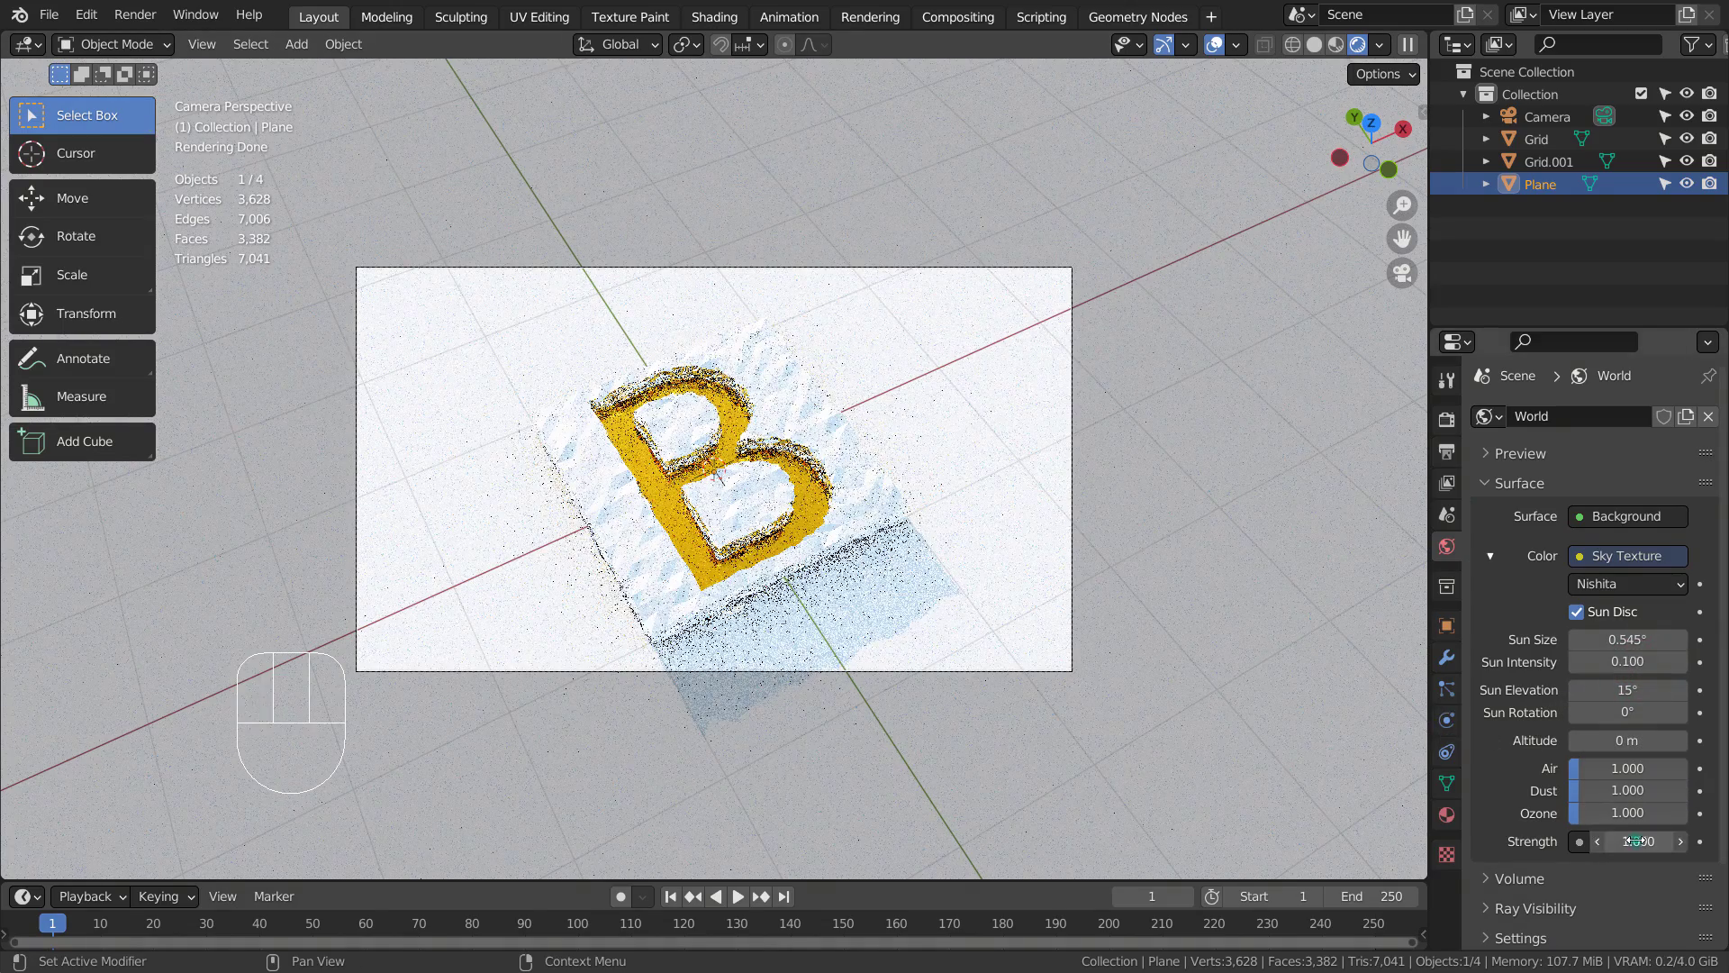
Set the world strength to 0.2 and raise the sun elevation
left_click(1637, 840)
type("0.2")
key("Return")
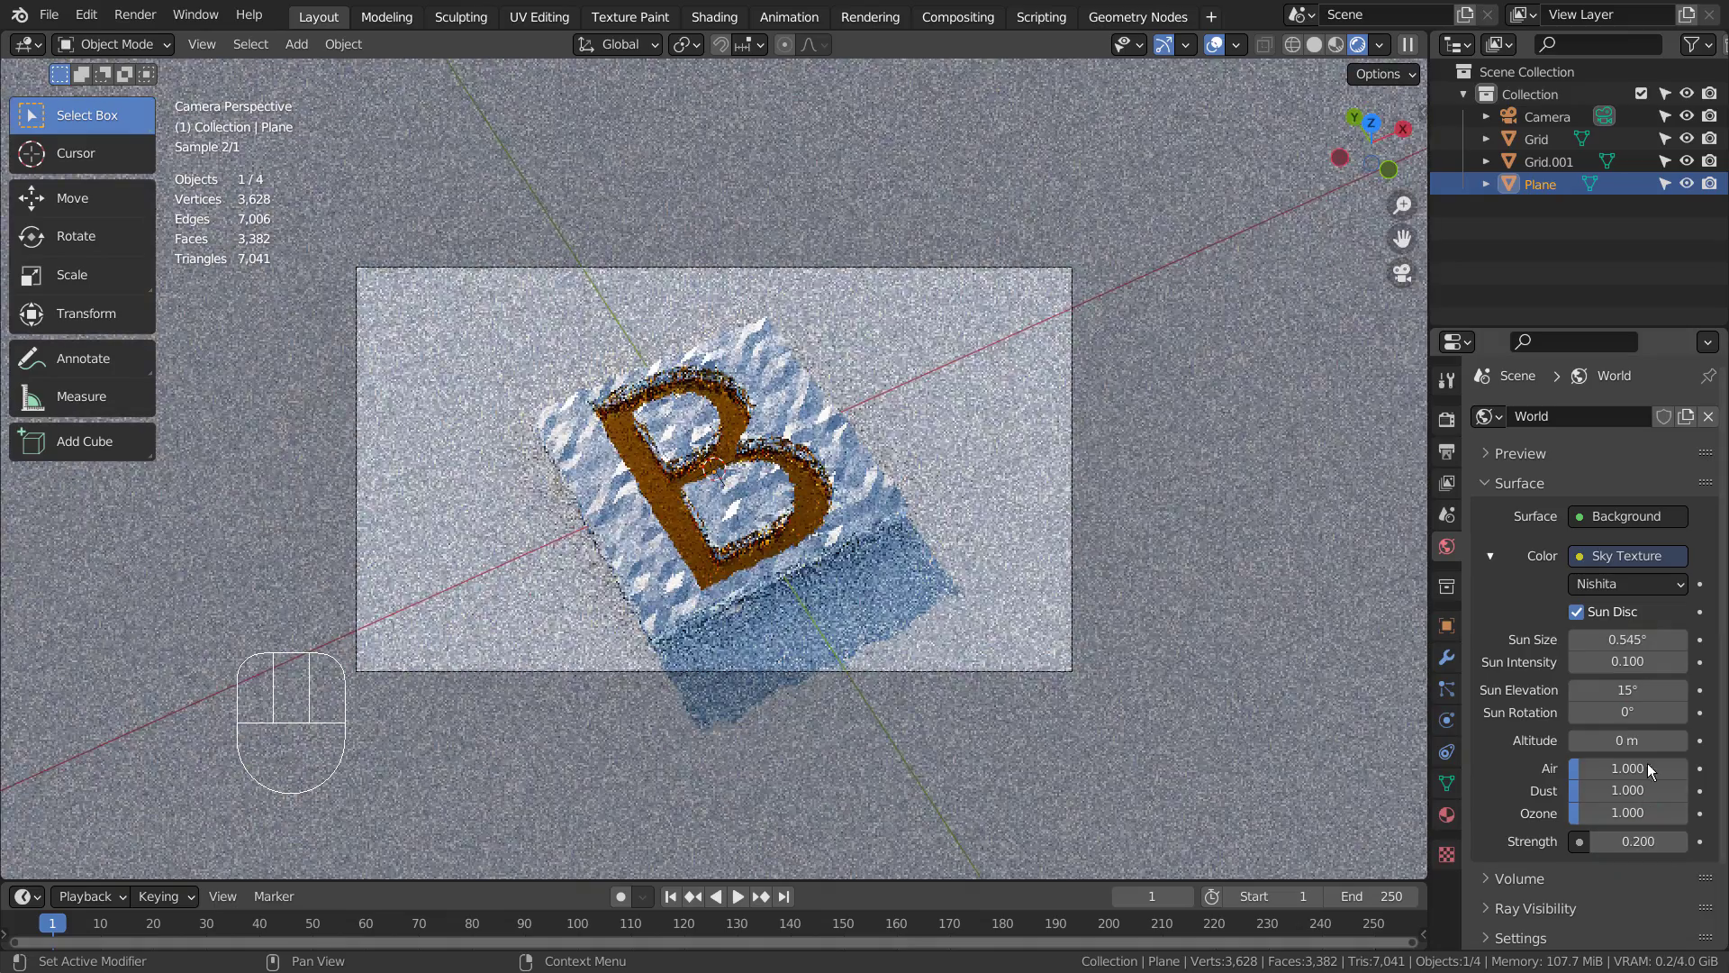
left_click_drag(1621, 689, 1666, 689)
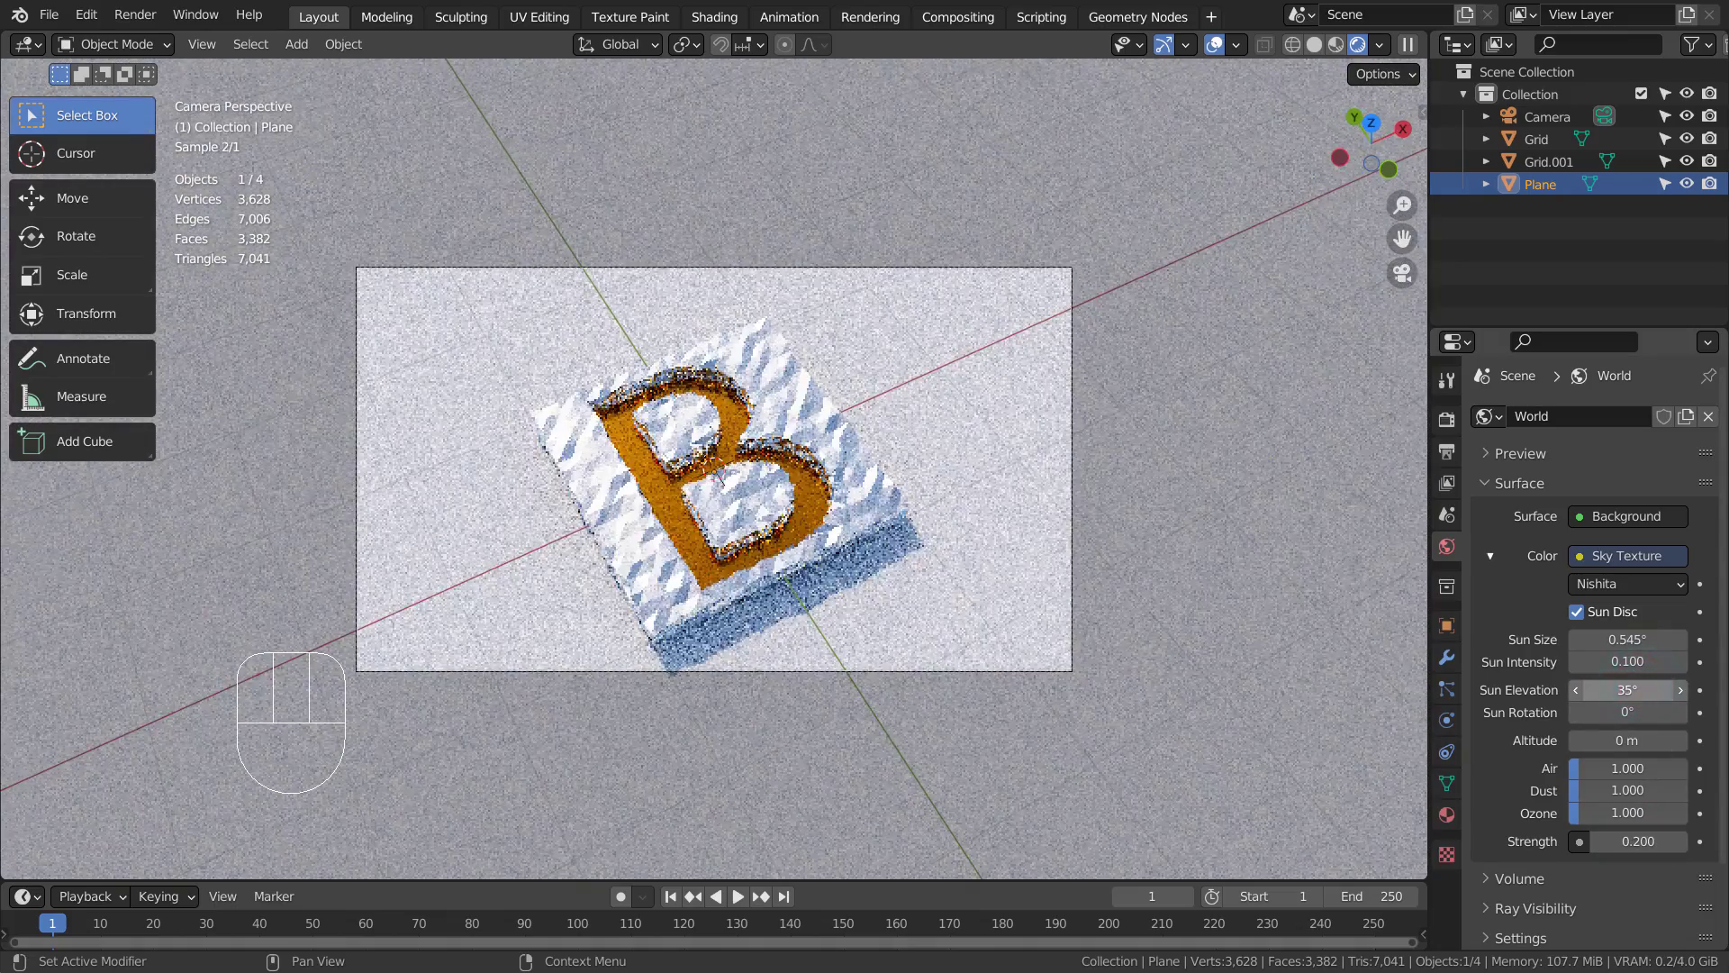
Try sun rotations of 90°, 180° and 270°, settle on 45°, and lower elevation to 25°
left_click(1631, 711)
type("9")
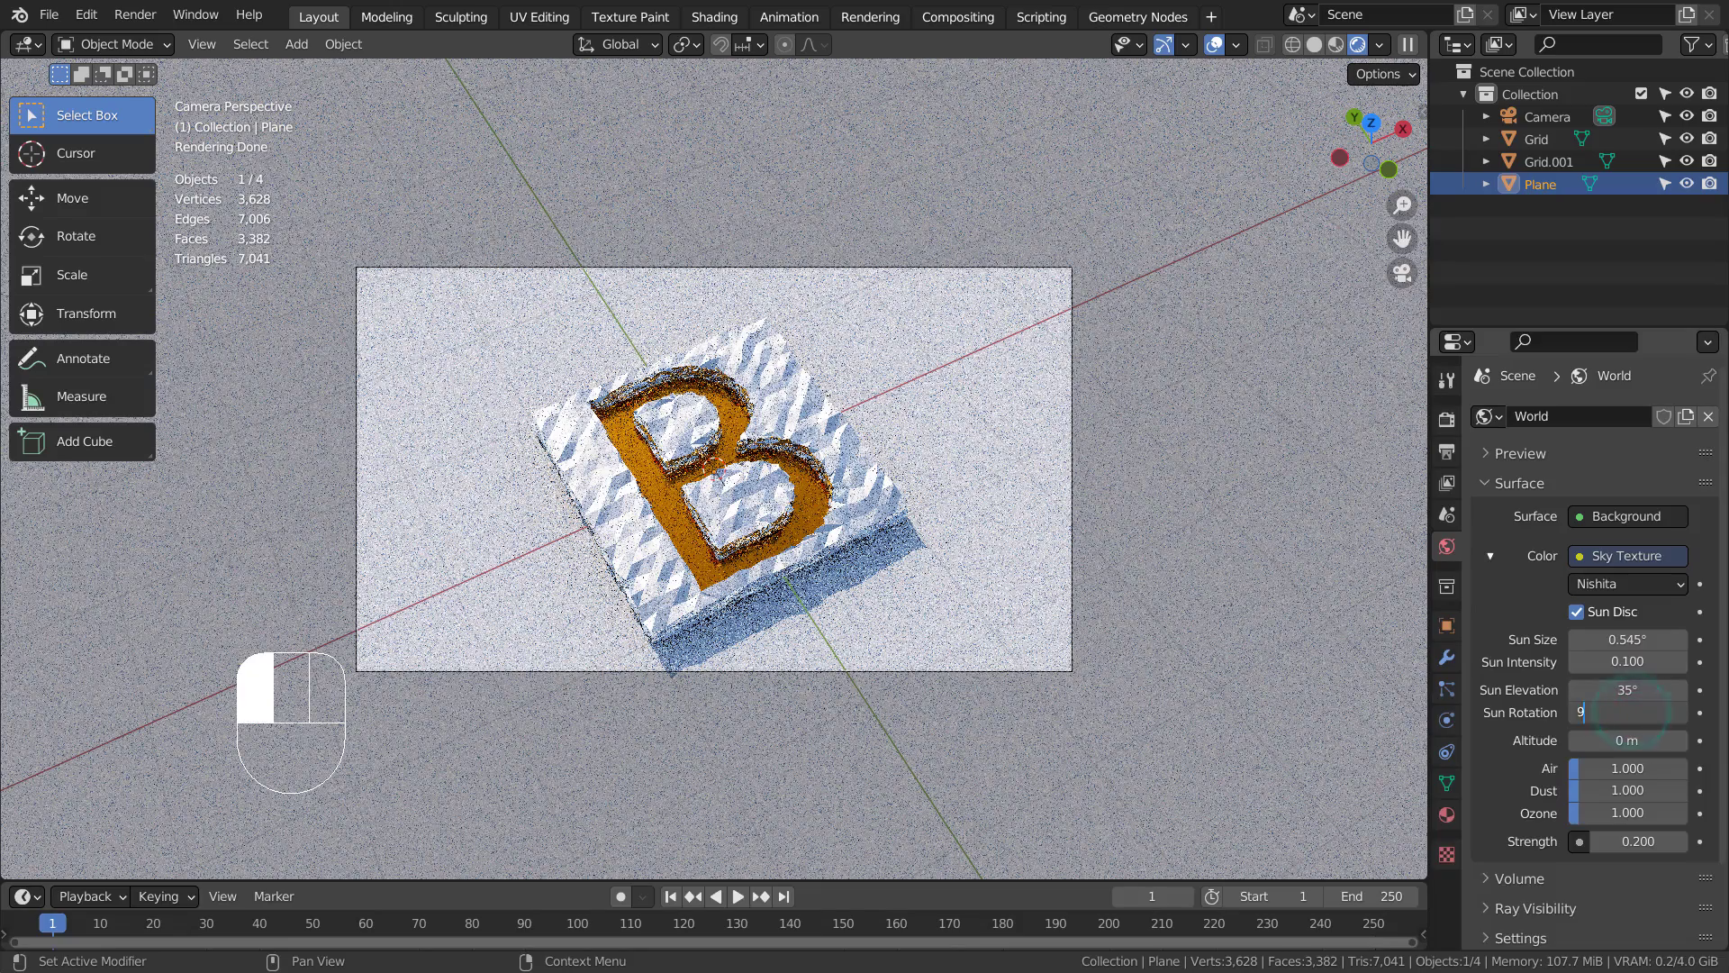
type("0")
key("Return")
left_click(1632, 712)
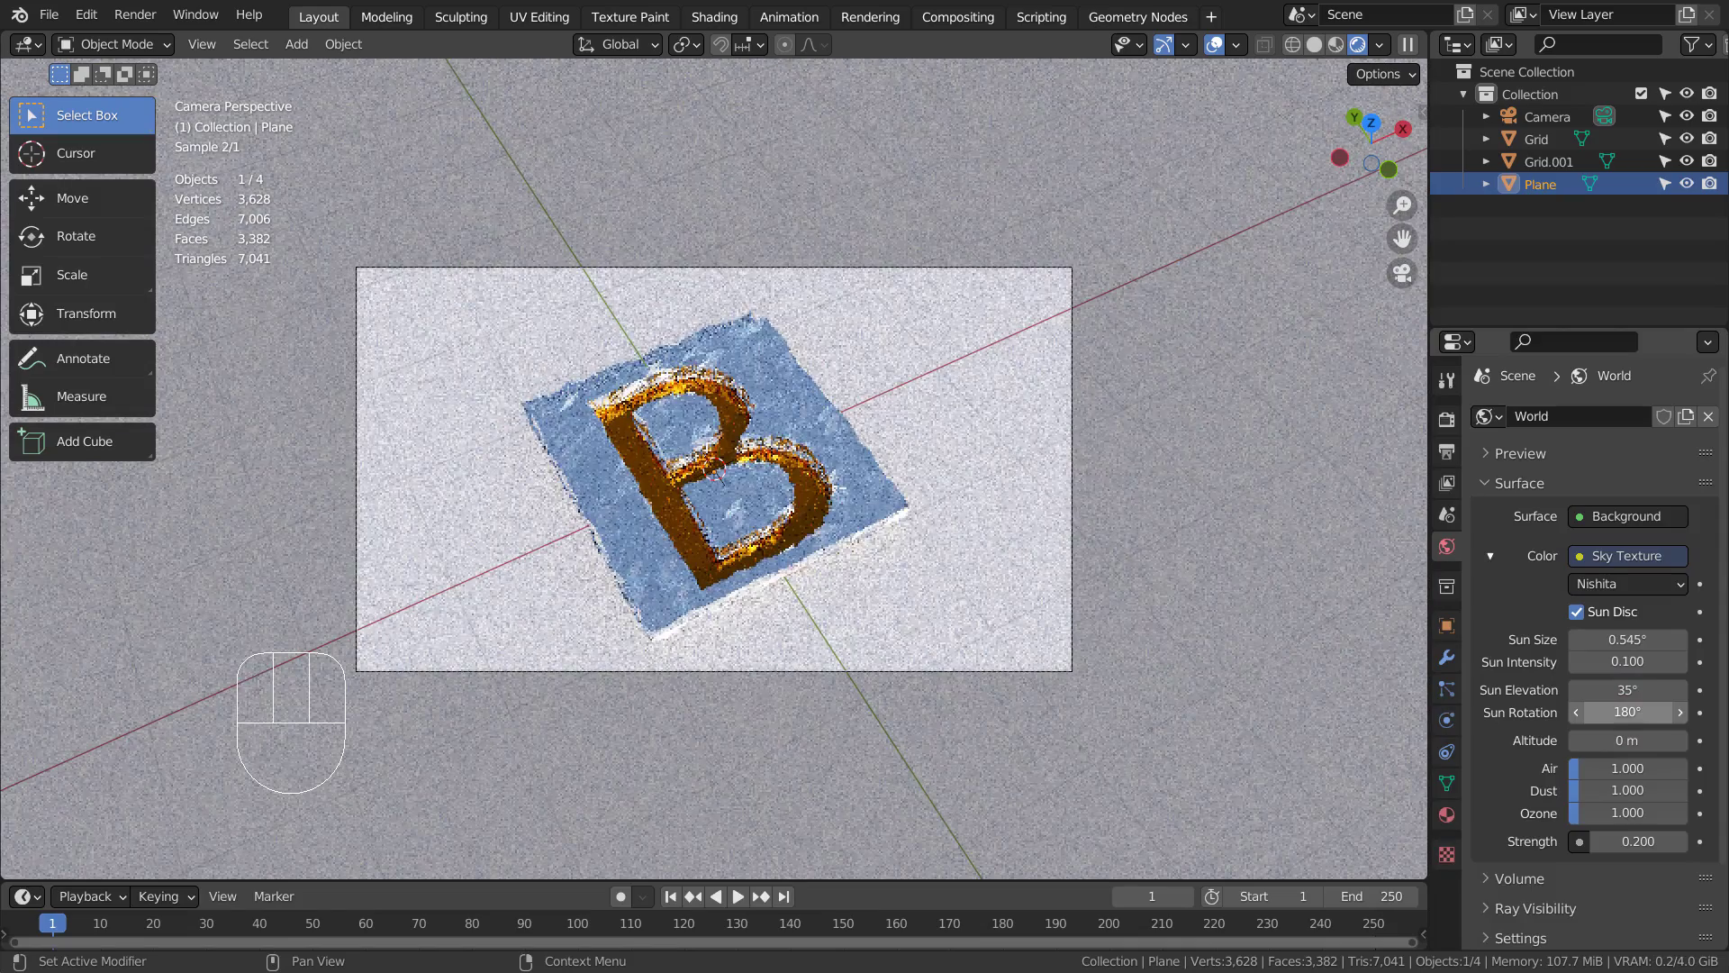
left_click(1632, 711)
type("270")
key("Return")
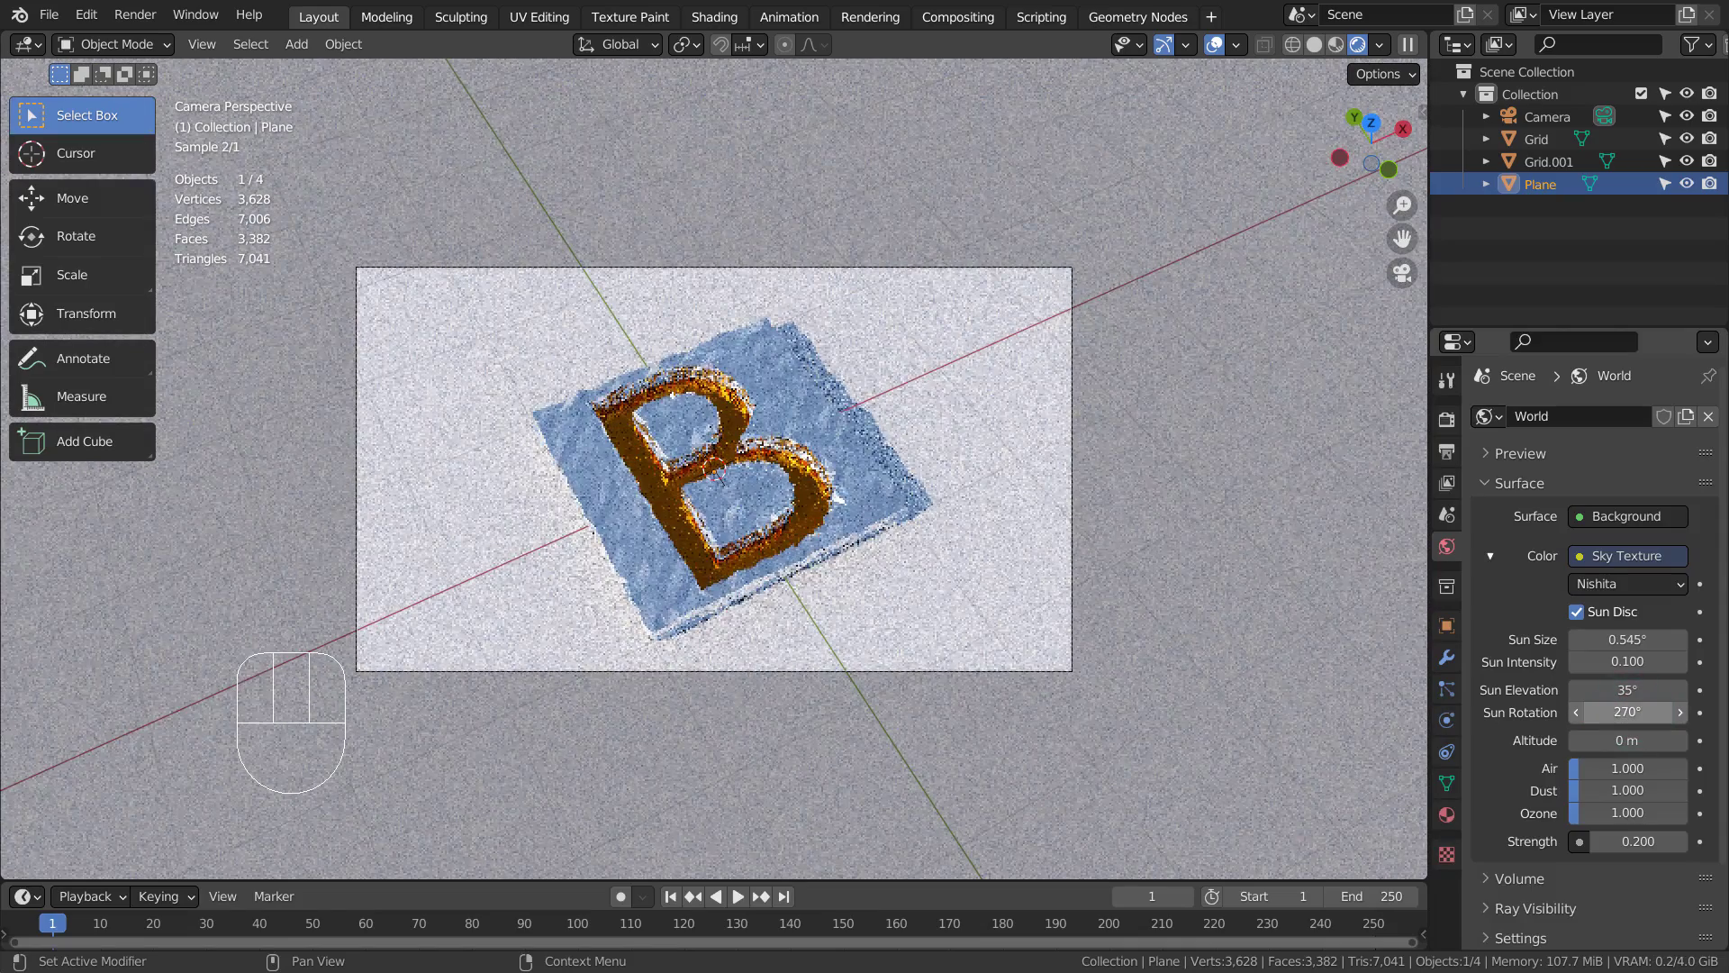
left_click(1632, 711)
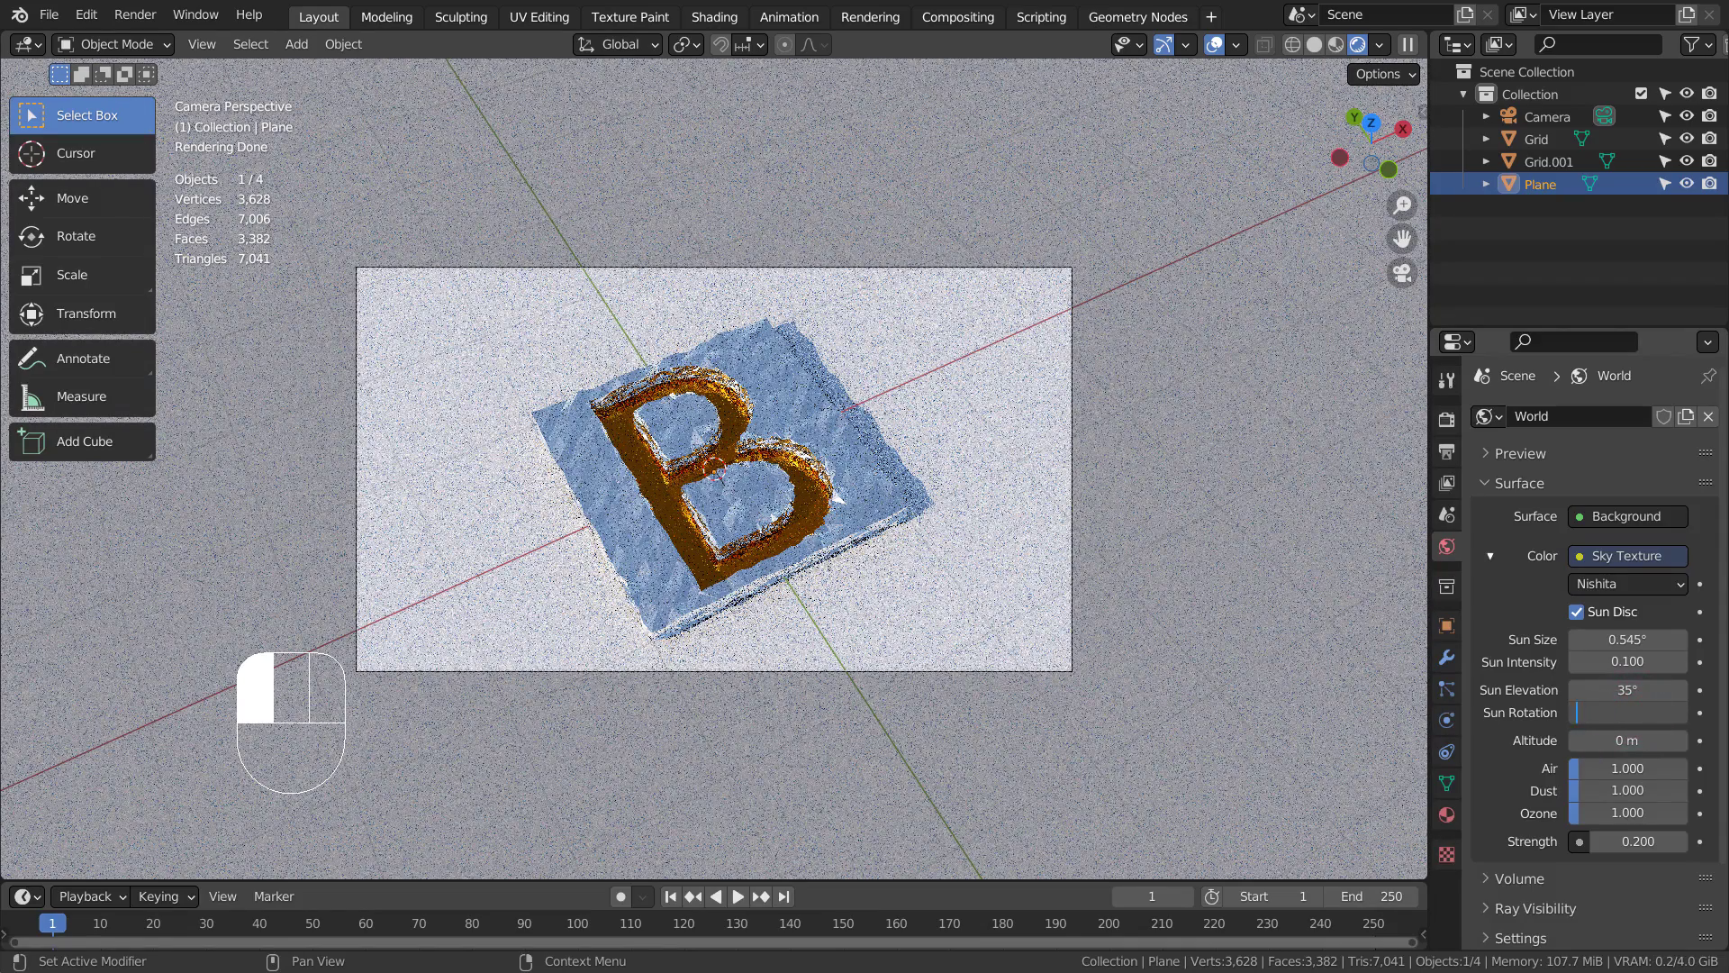
type("45")
key("Return")
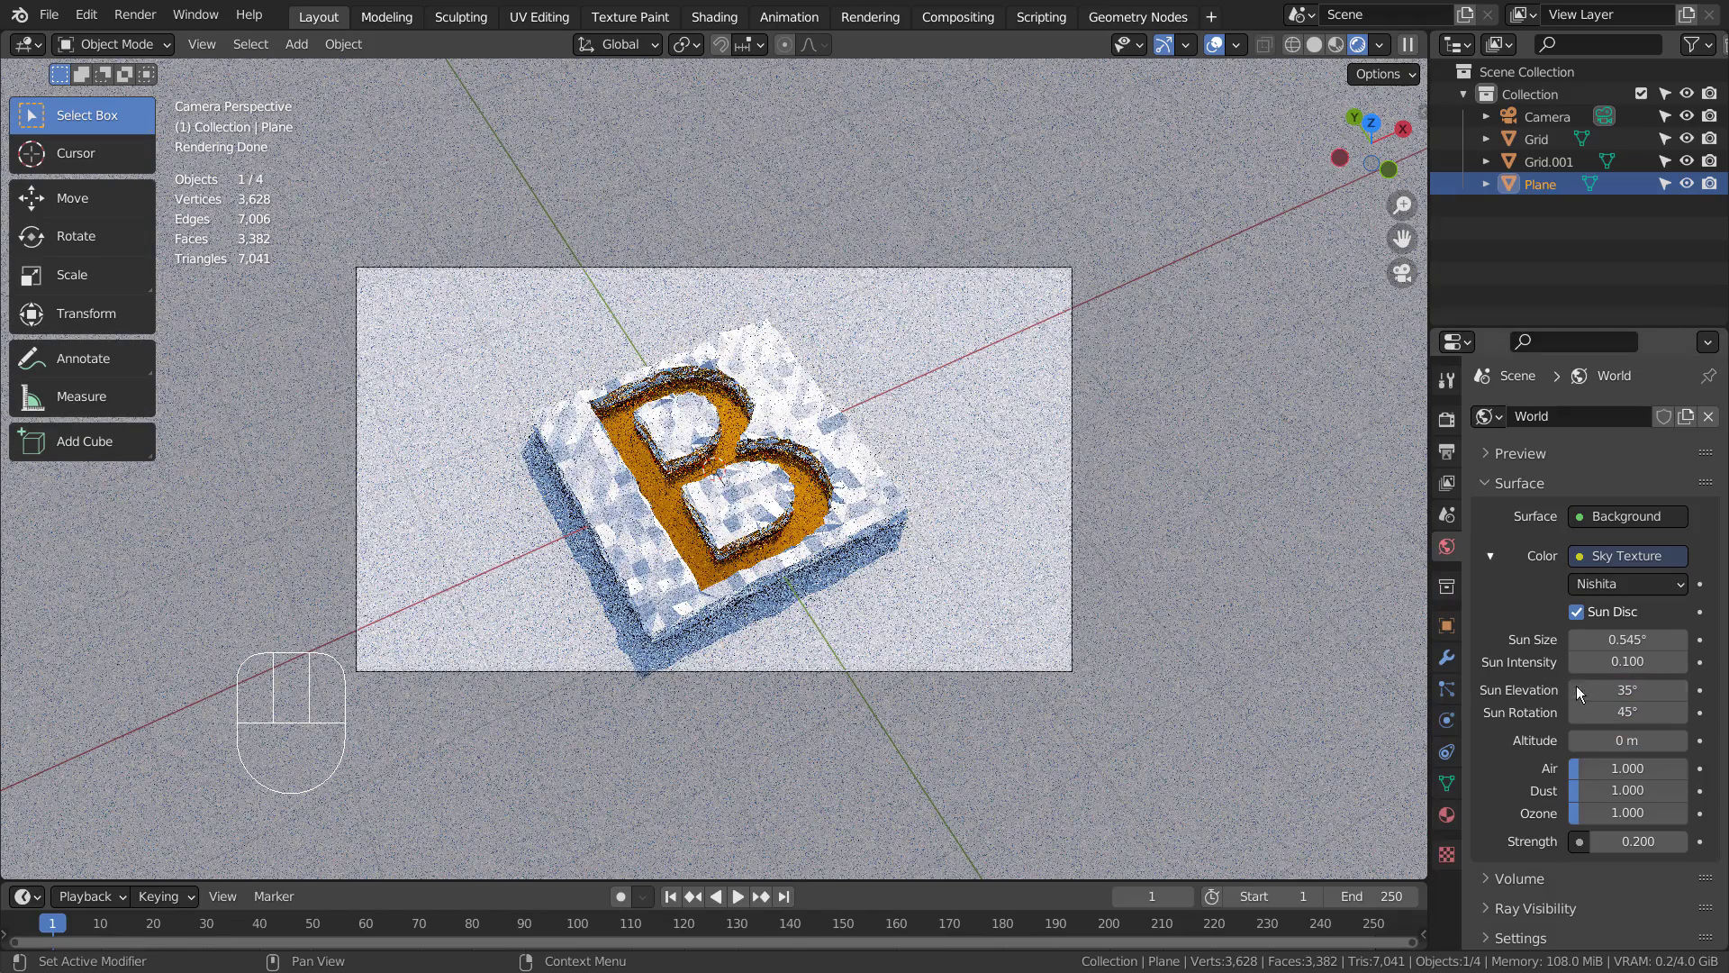
mouse_move(1612, 690)
left_mouse_down()
mouse_move(1626, 691)
mouse_move(1612, 692)
left_mouse_up()
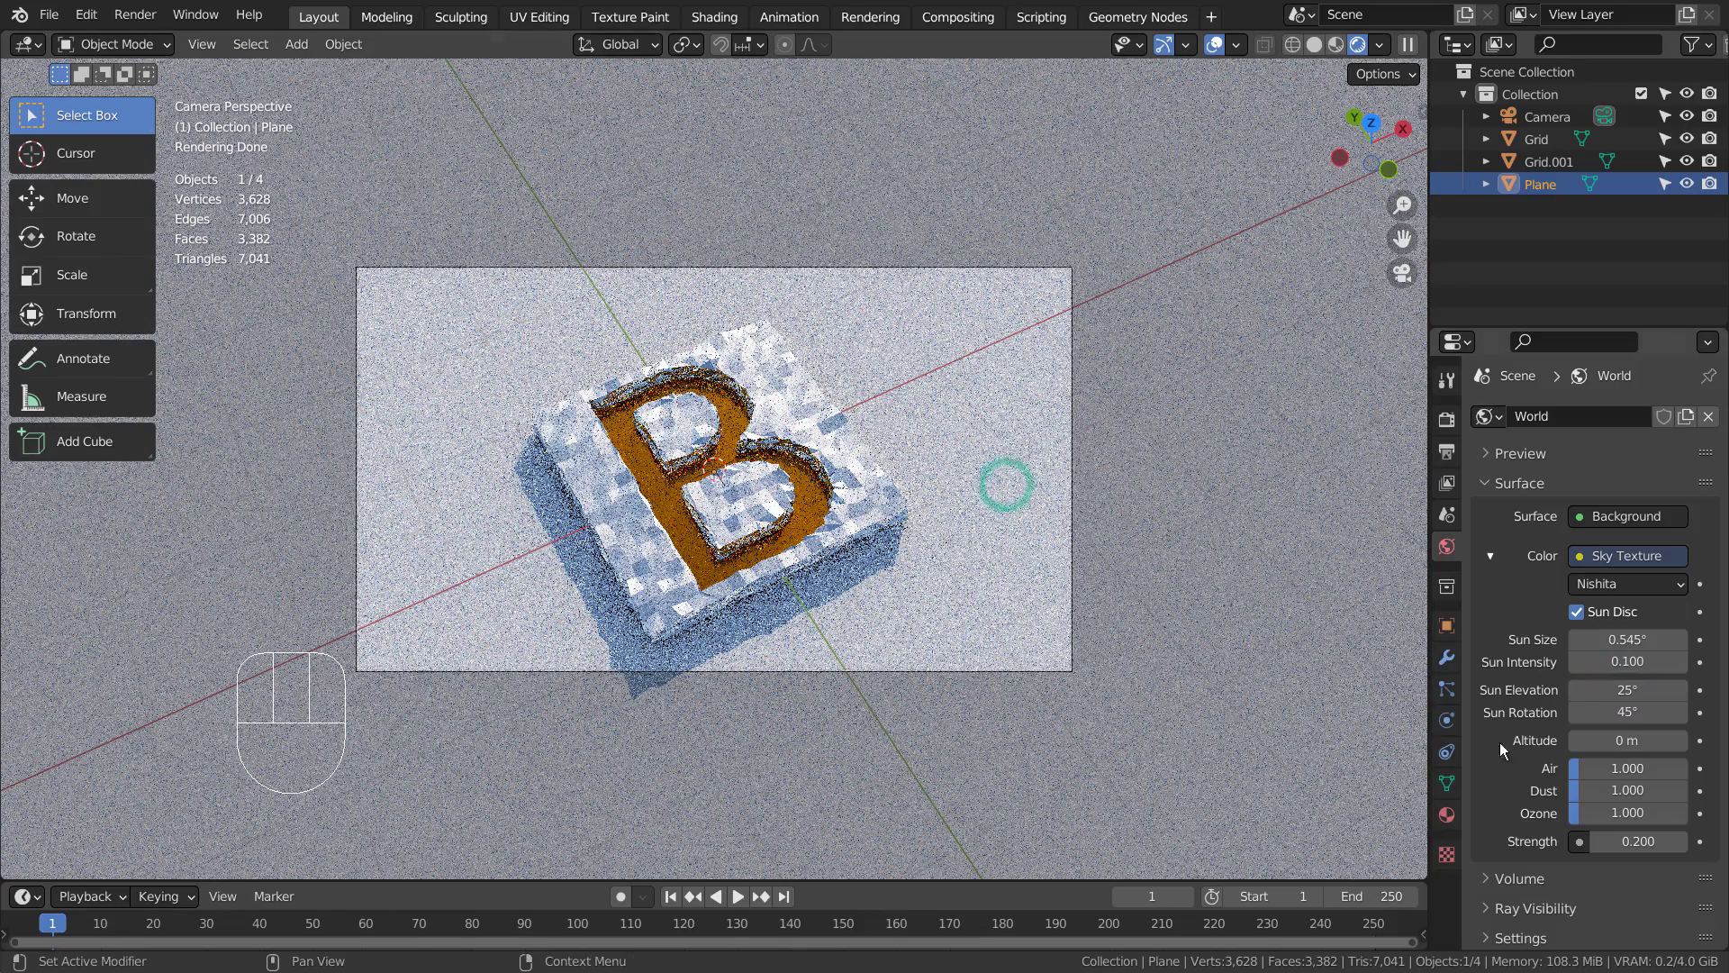
Give the ground plane a new purple material with metallic 0.963 and roughness 0.069
left_click(1446, 815)
left_click(1584, 515)
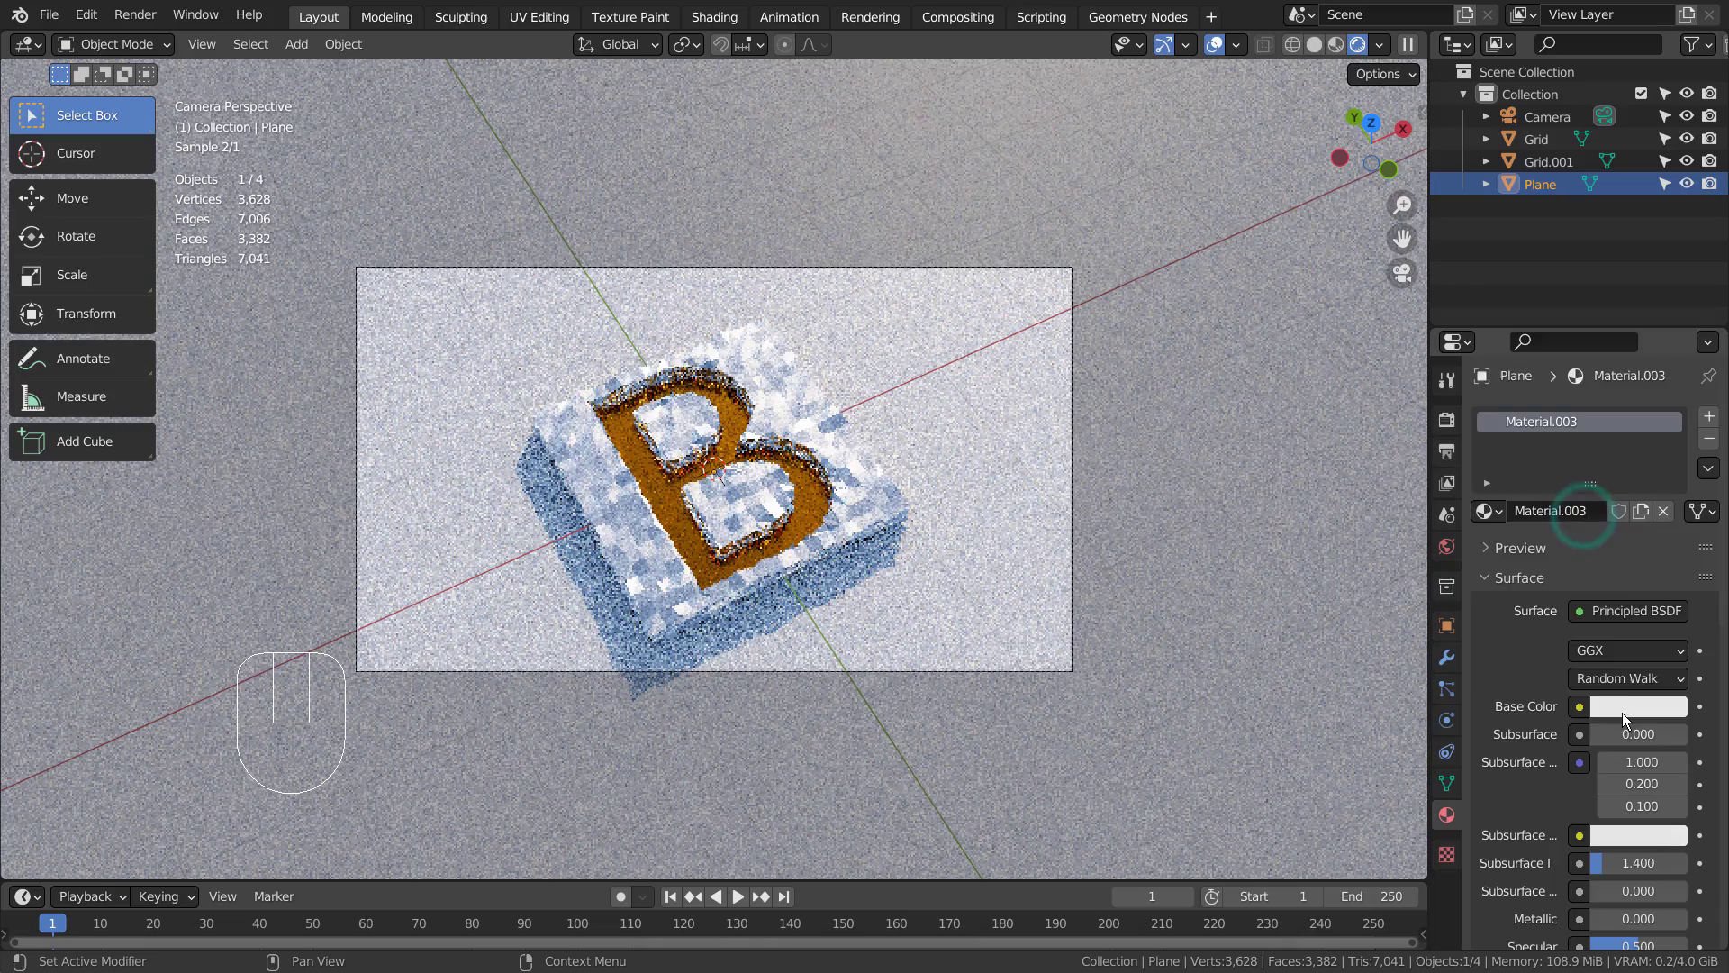
left_click(1639, 706)
left_click_drag(1567, 497, 1558, 488)
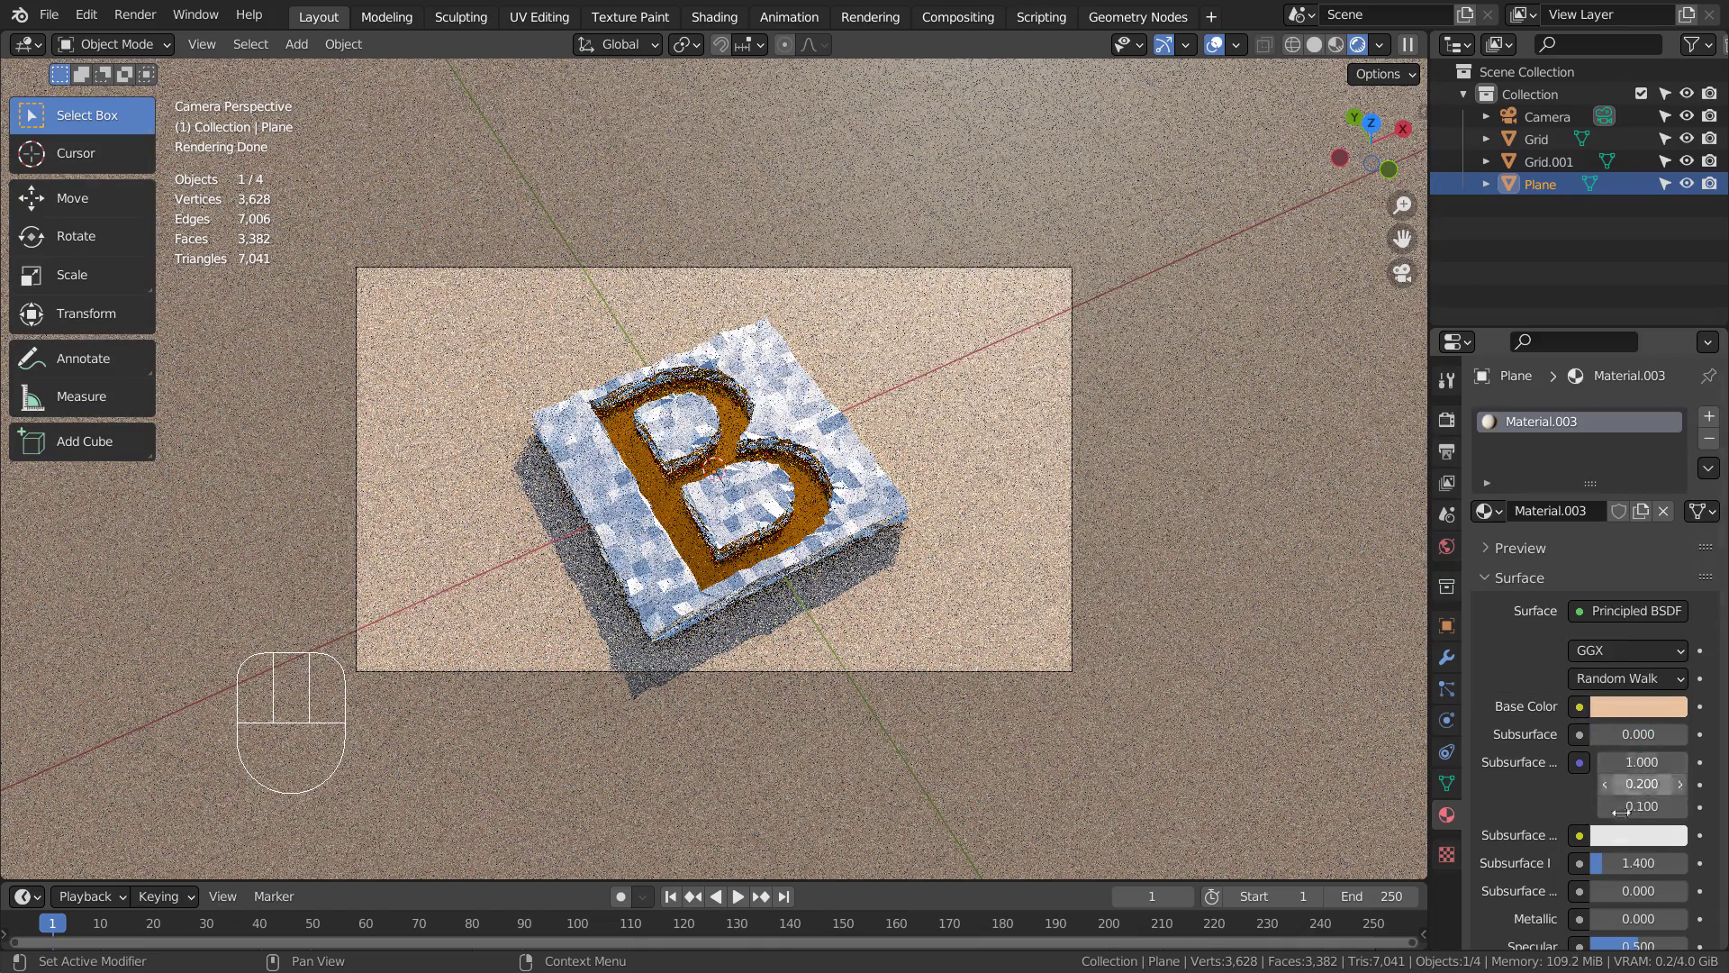
scroll(1616, 864, "down", 4)
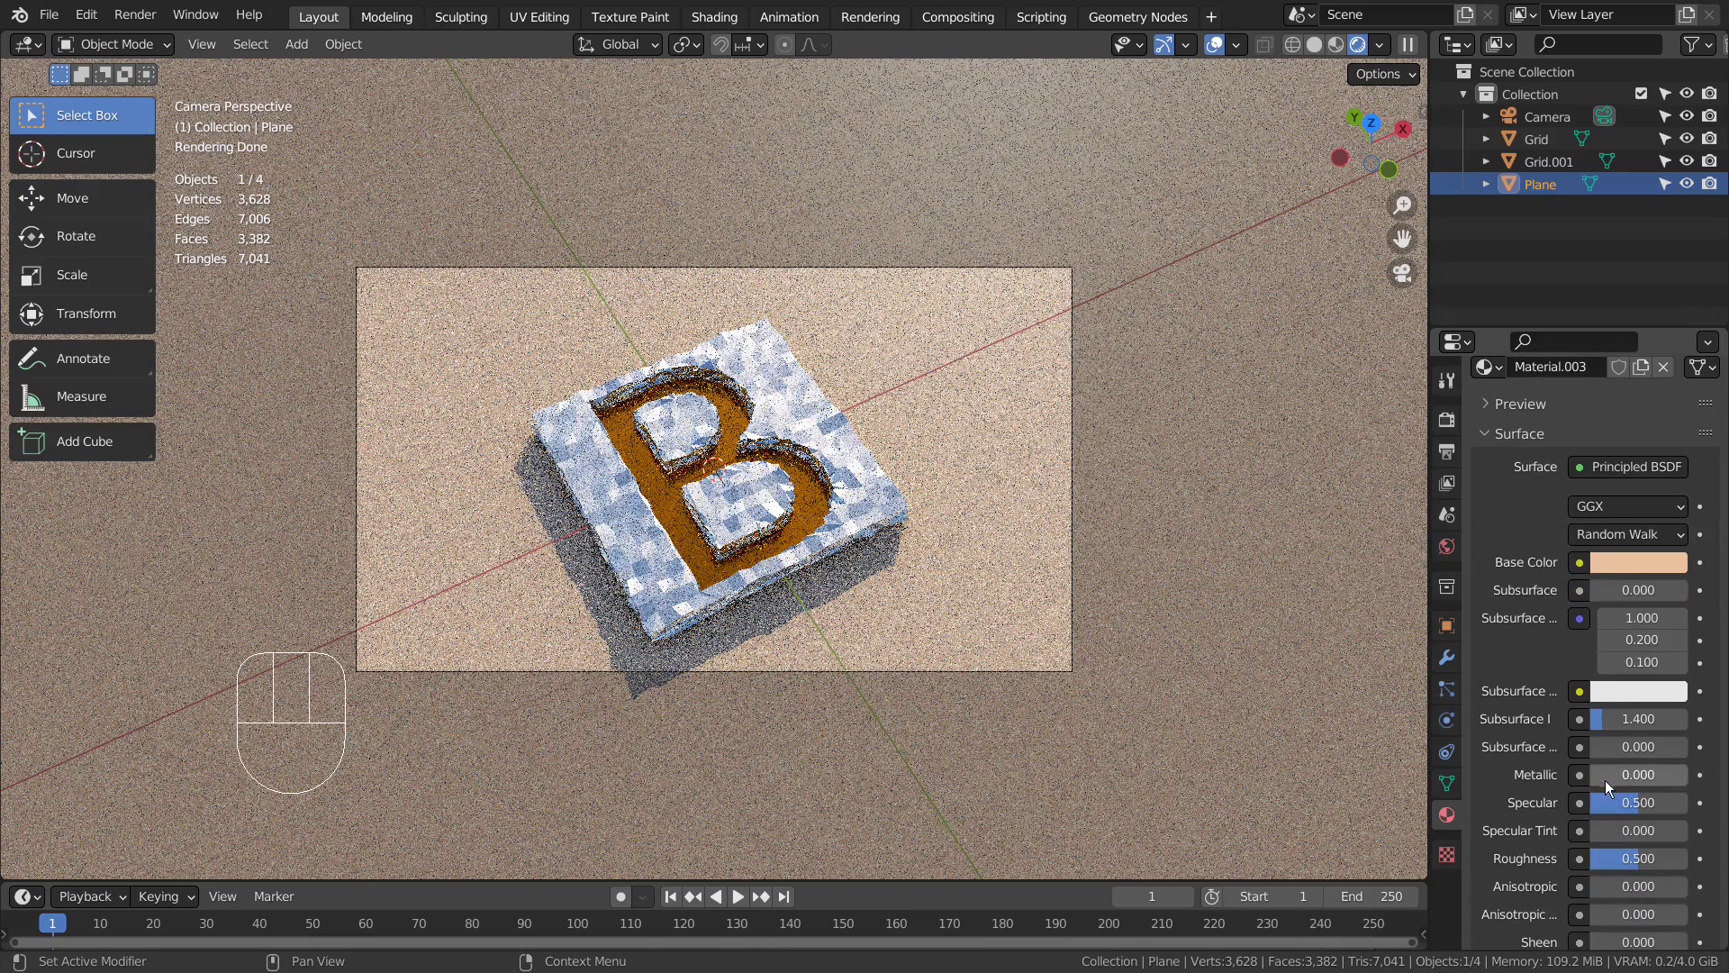
left_click_drag(1605, 775, 1680, 774)
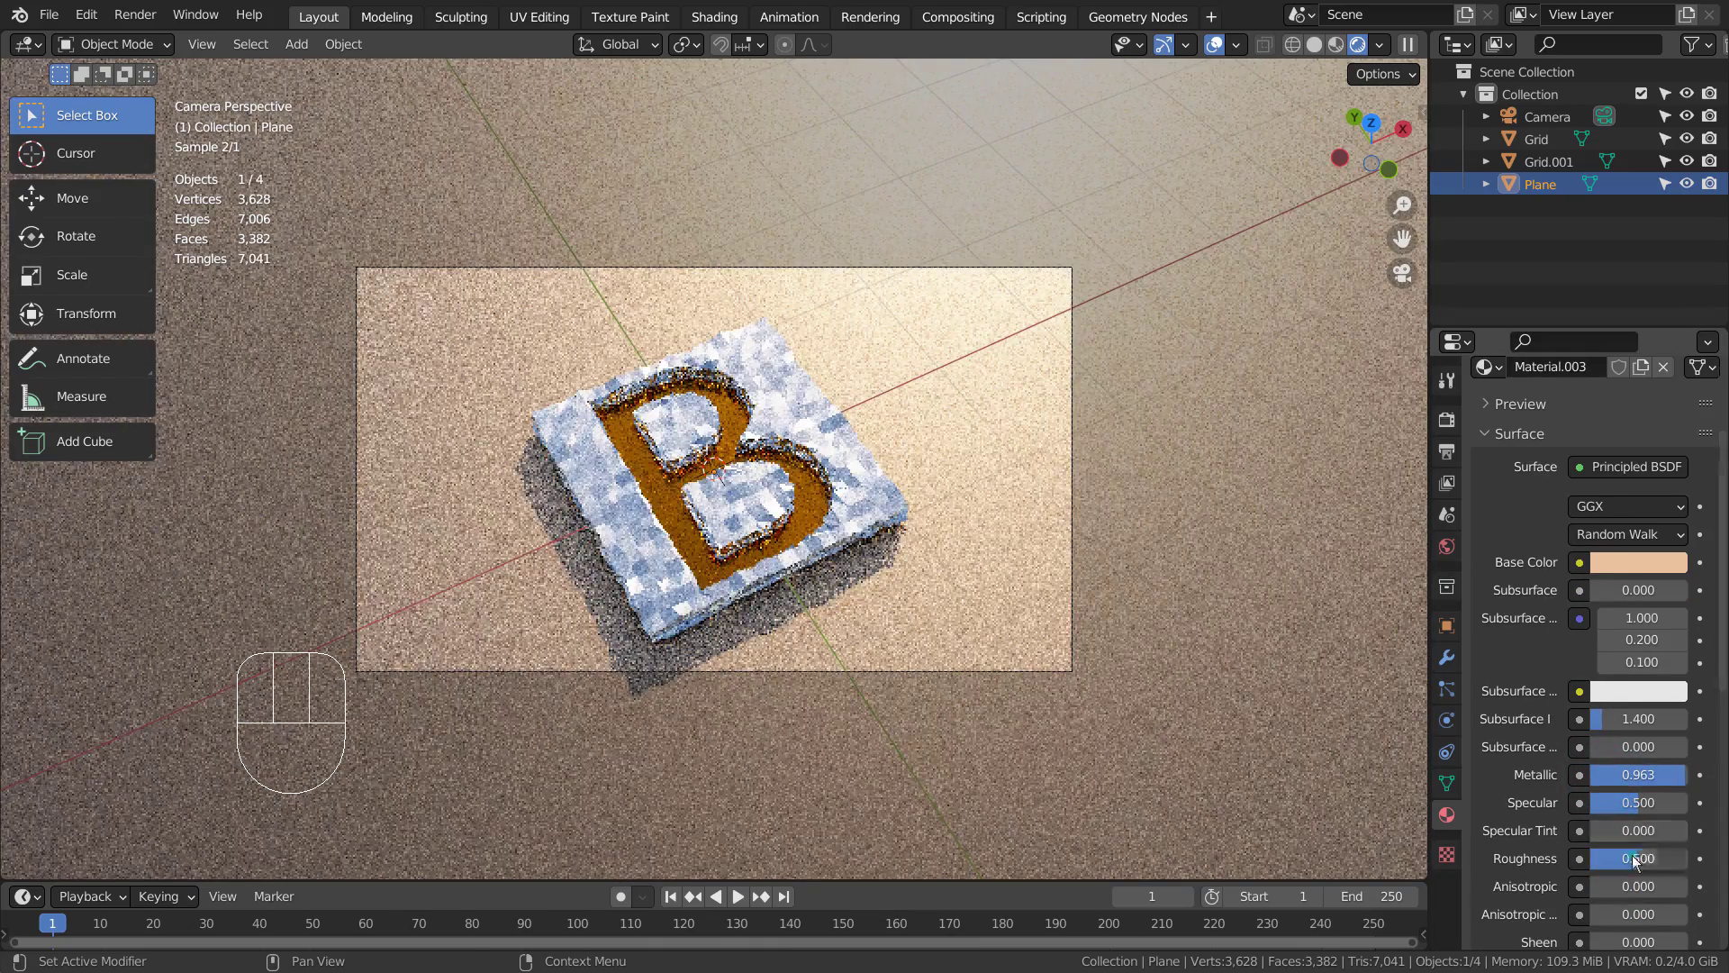
left_click_drag(1648, 859, 1596, 858)
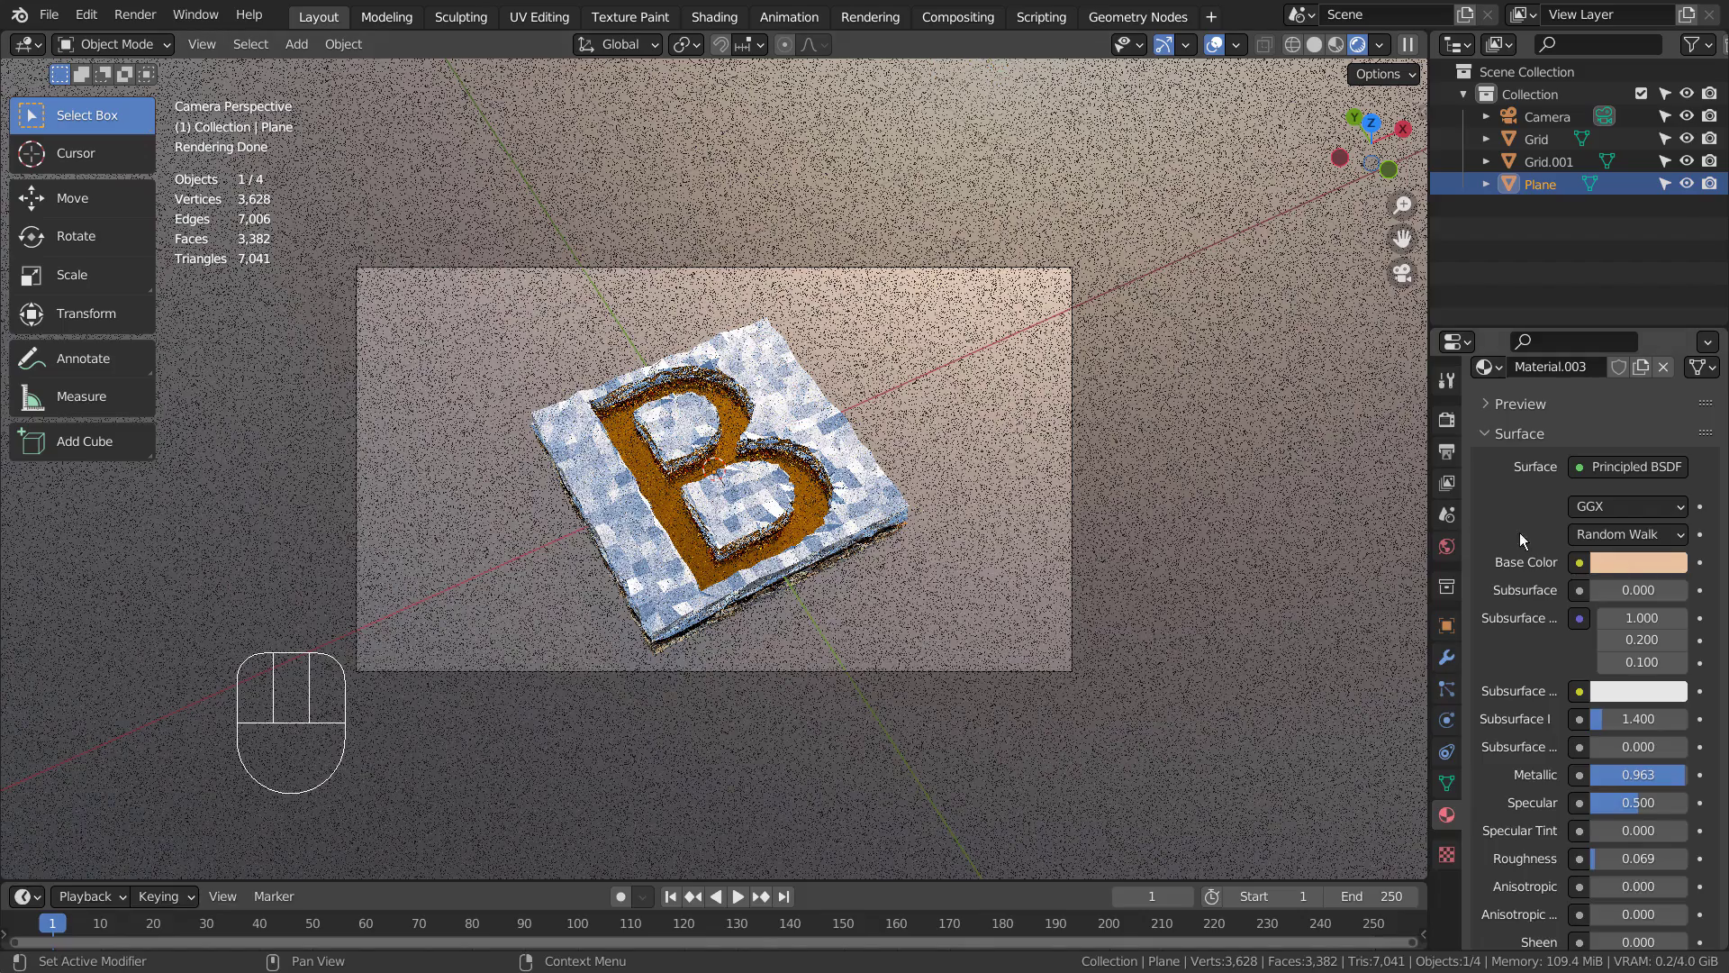
left_click(1619, 560)
left_click_drag(1563, 353, 1597, 320)
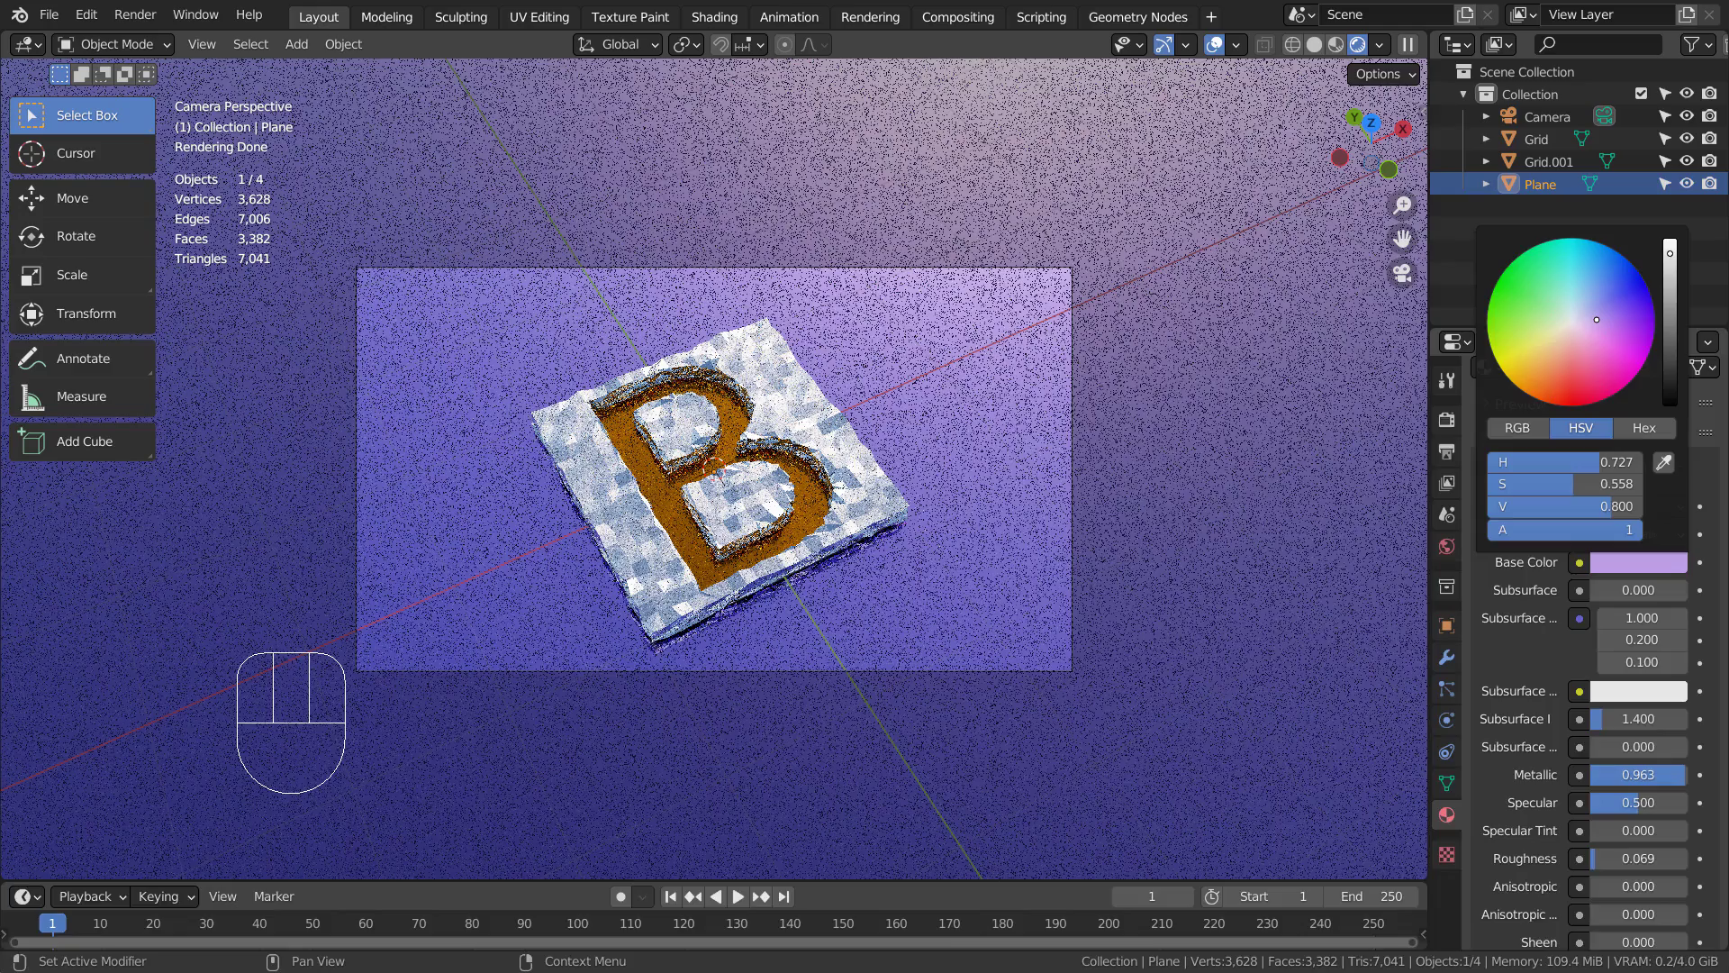
scroll(847, 472, "up", 2)
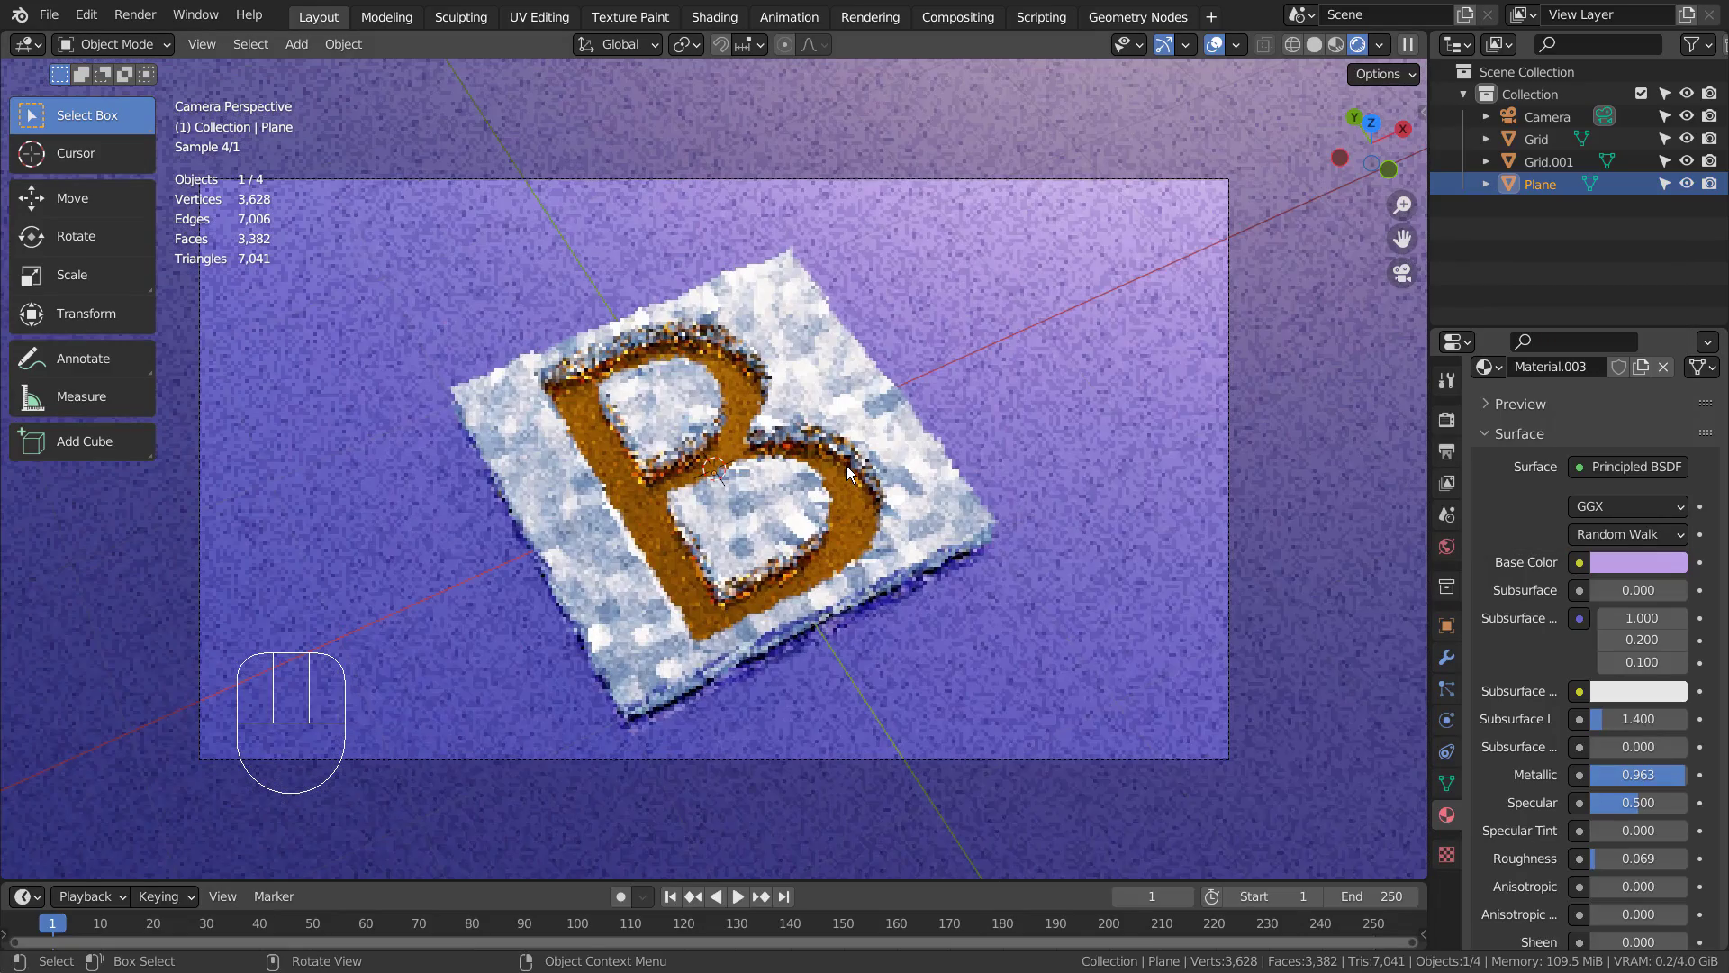
Adjust the scene view using walk navigation
key("shift+grave")
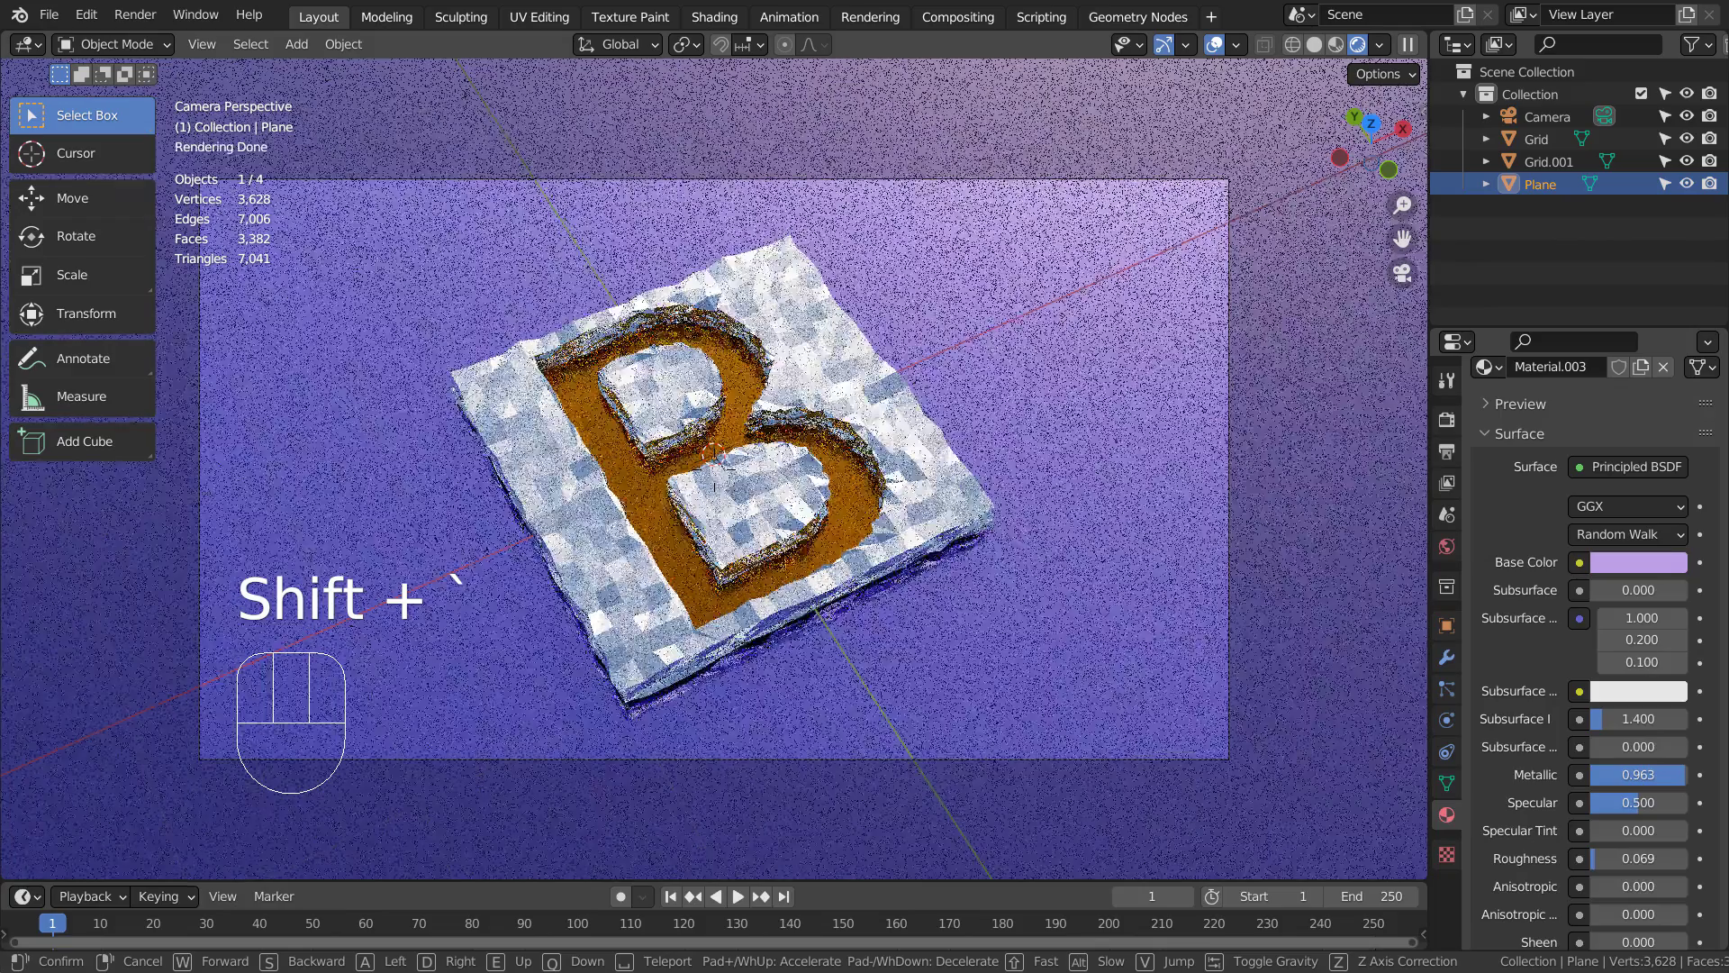
left_click(877, 405)
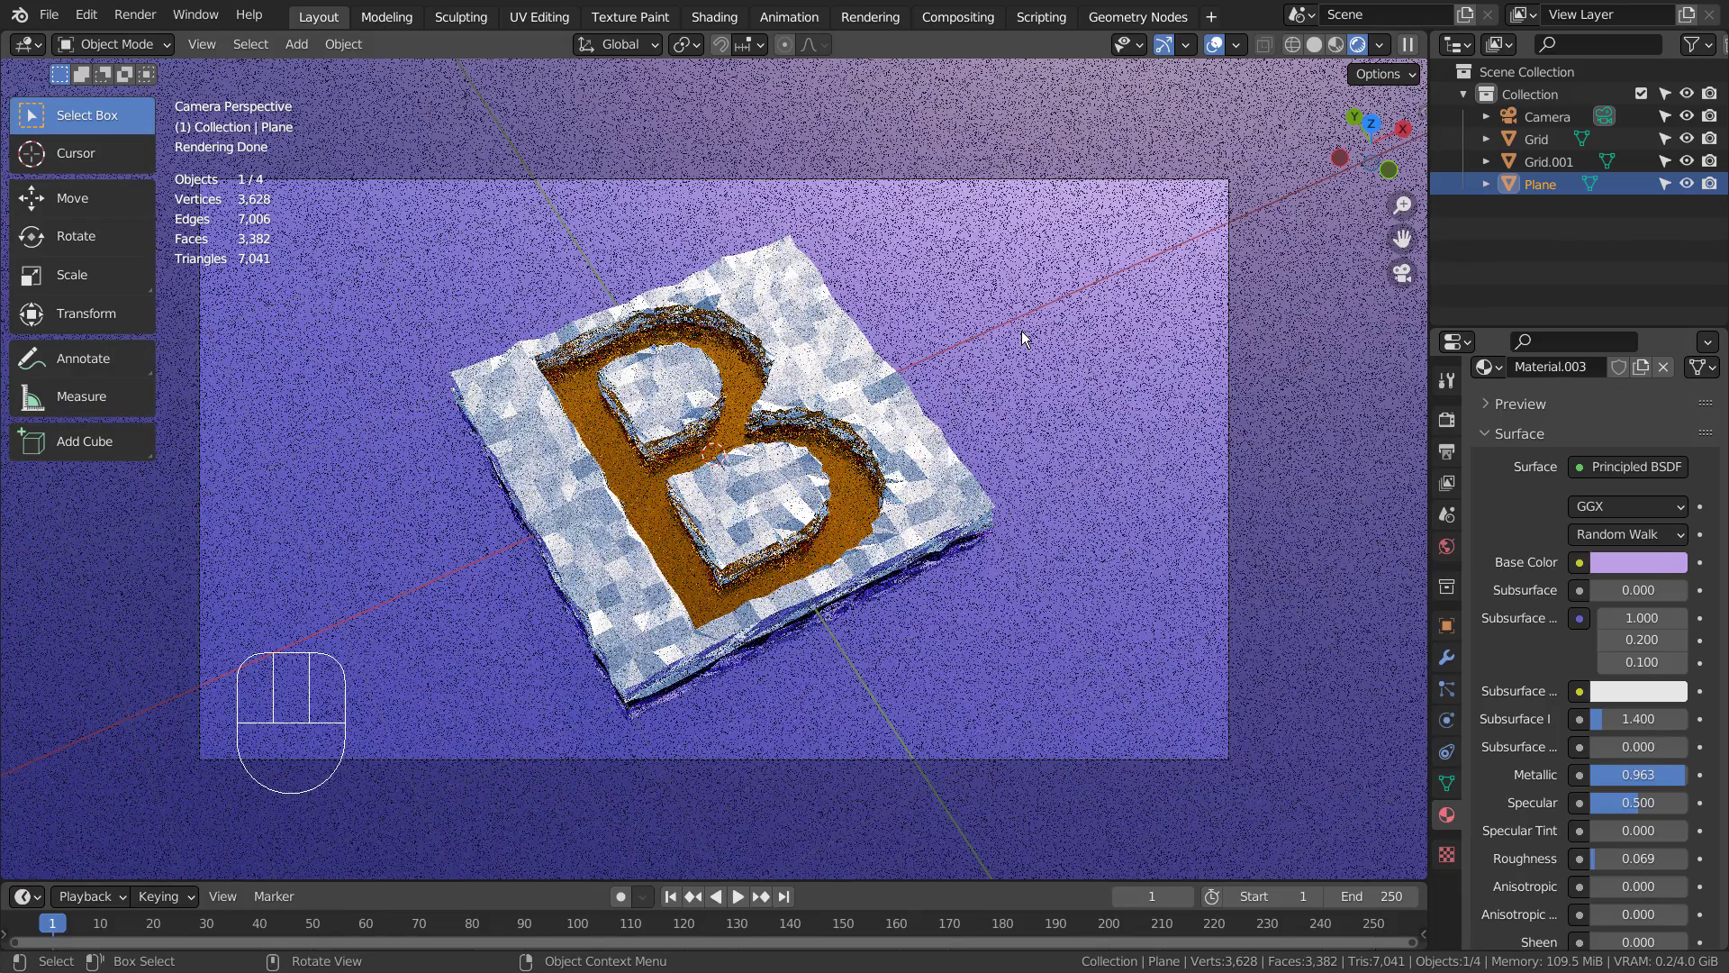
scroll(1041, 373, "up", 2)
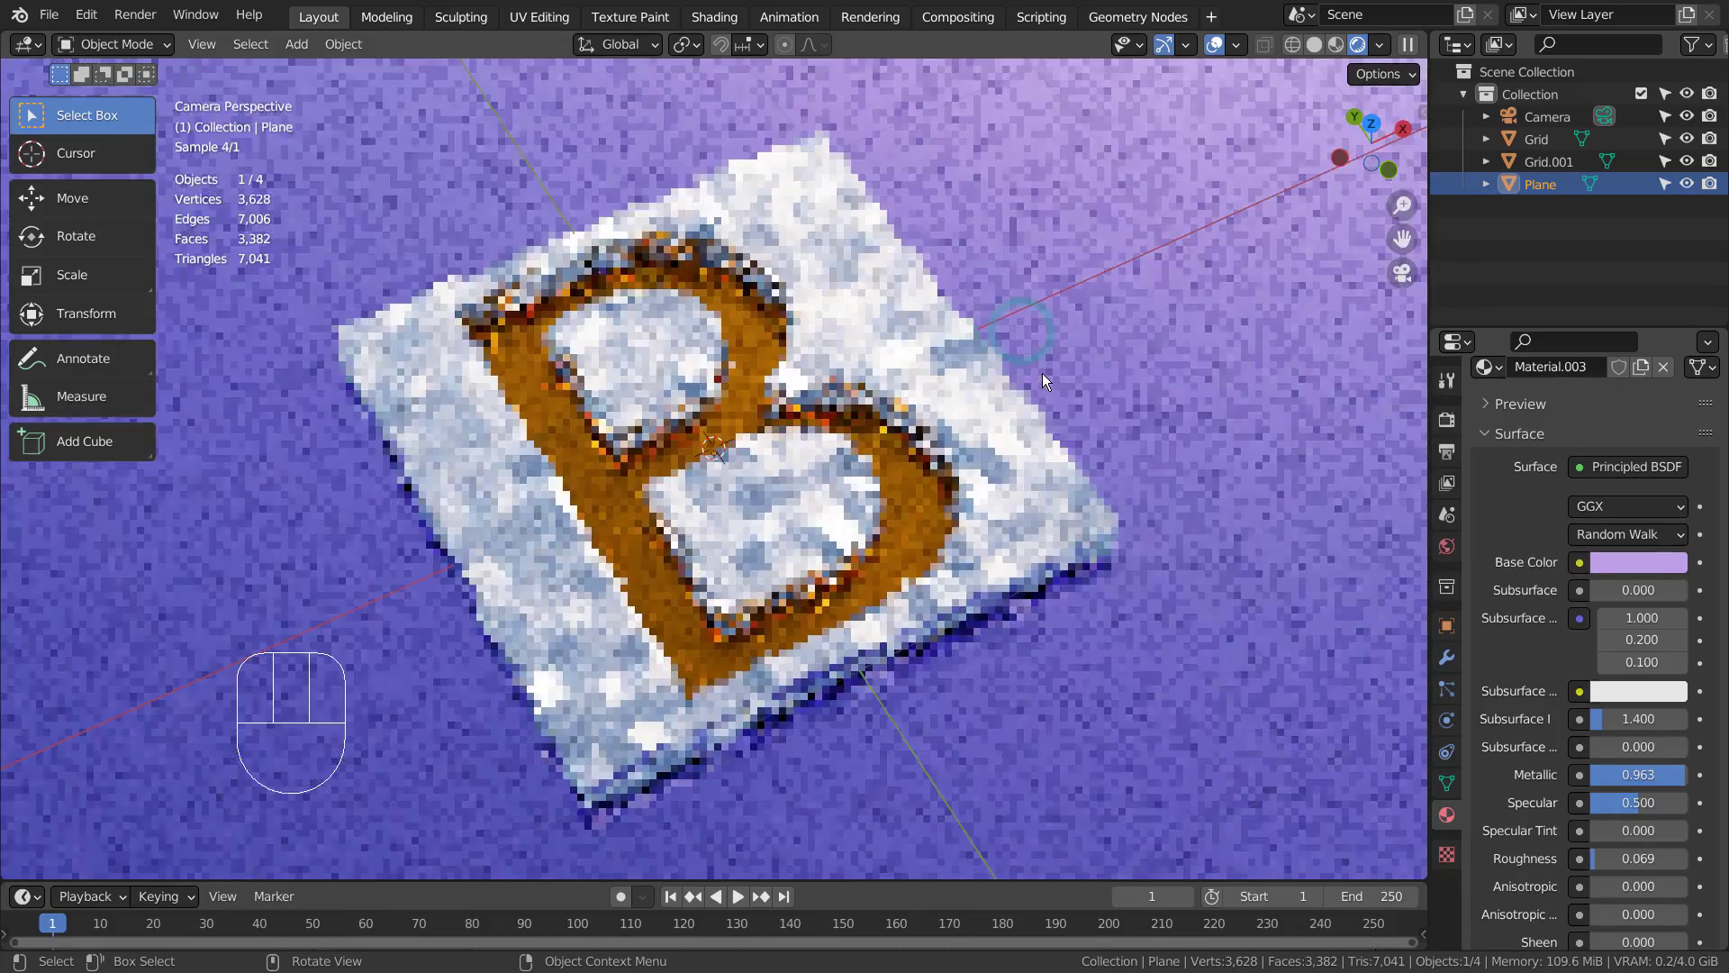
scroll(1041, 373, "down", 4)
scroll(1041, 373, "down", 1)
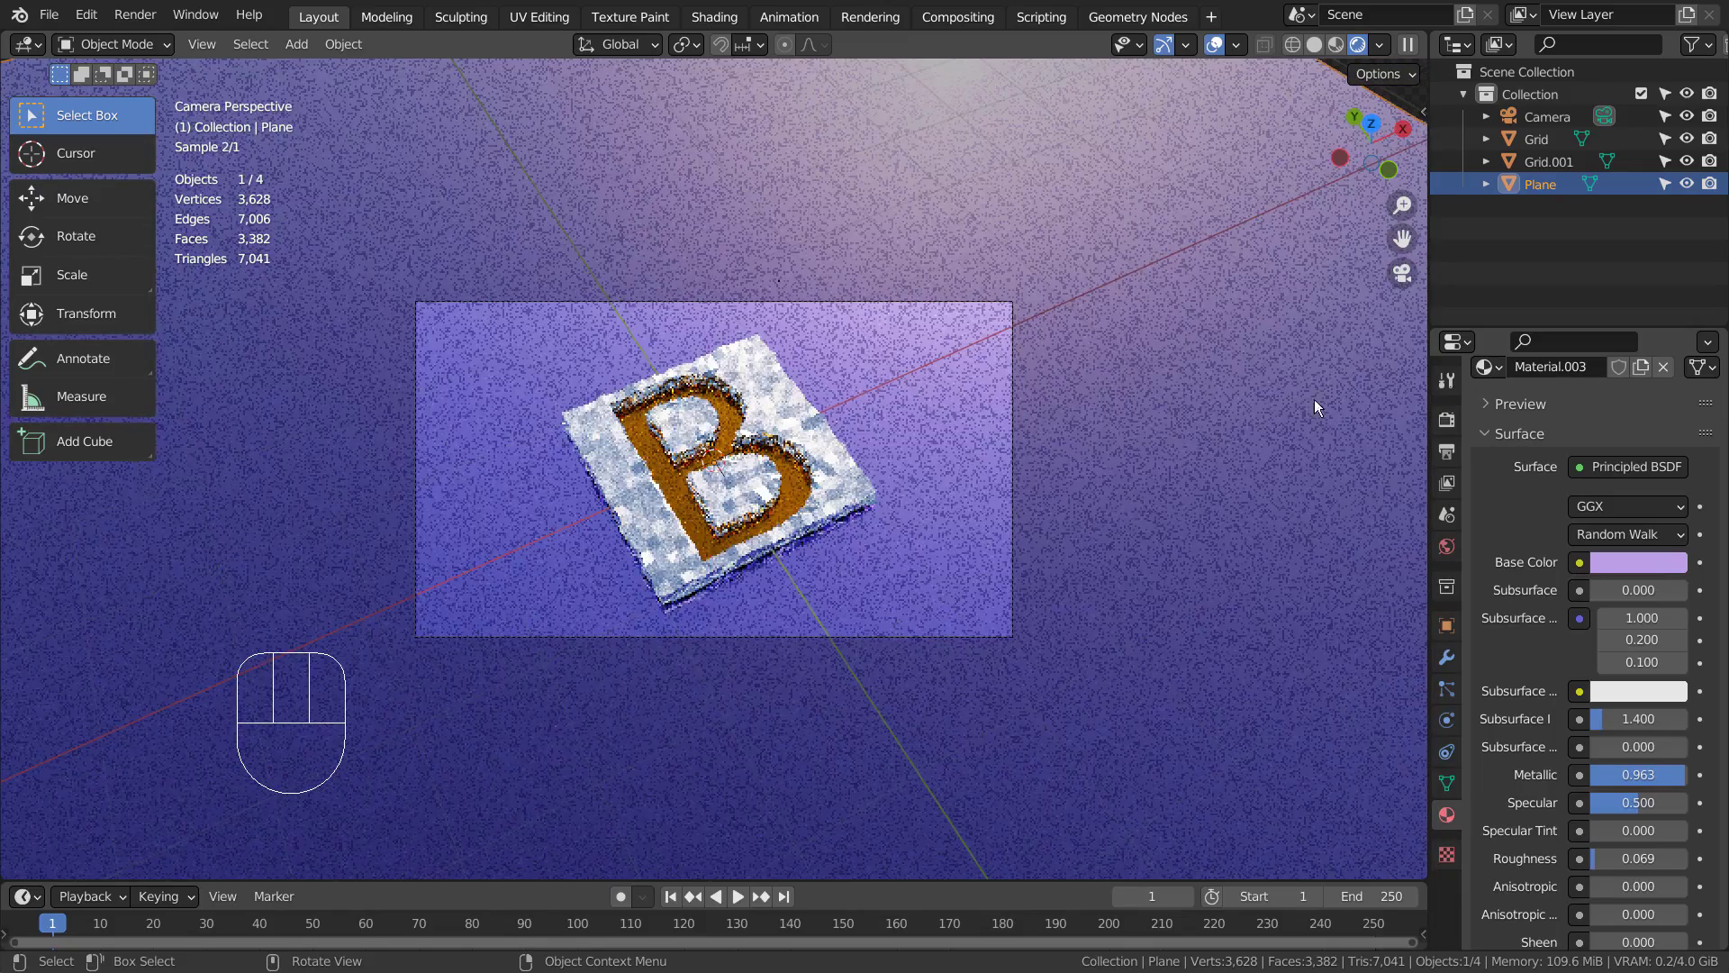
Disable both noise thresholds, set final render samples to 16, and enable denoising
left_click(1446, 419)
left_click(1585, 451)
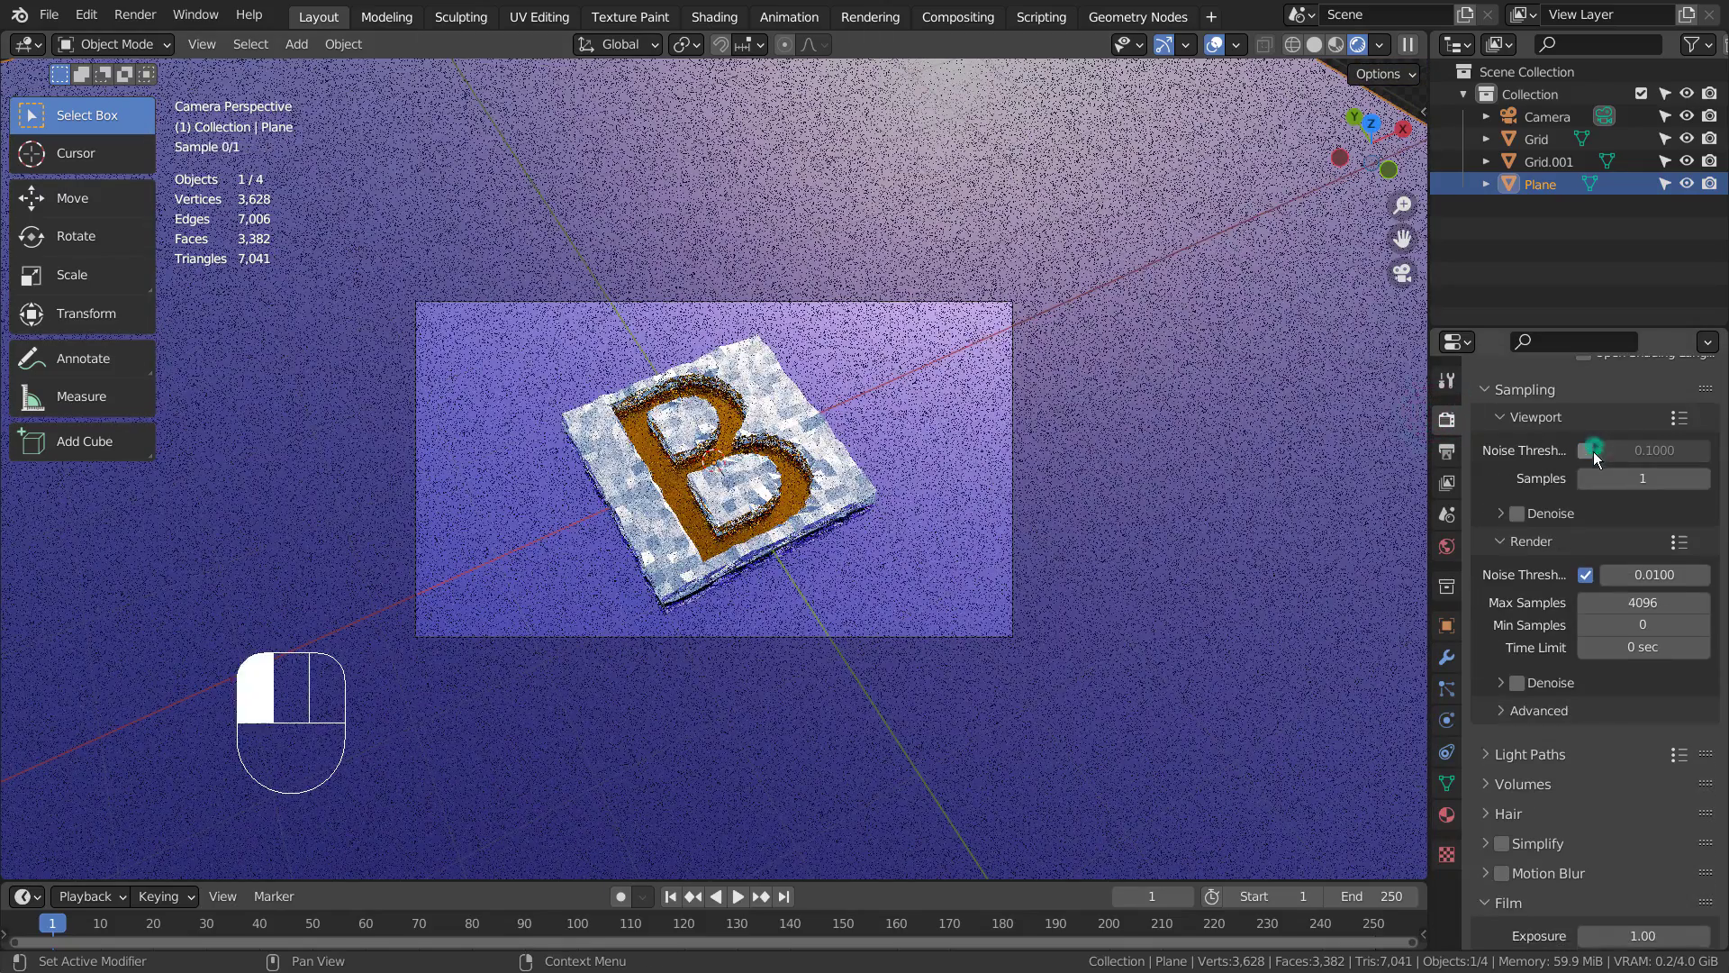
left_click(1588, 574)
left_click_drag(1594, 613, 1540, 615)
left_click(1517, 660)
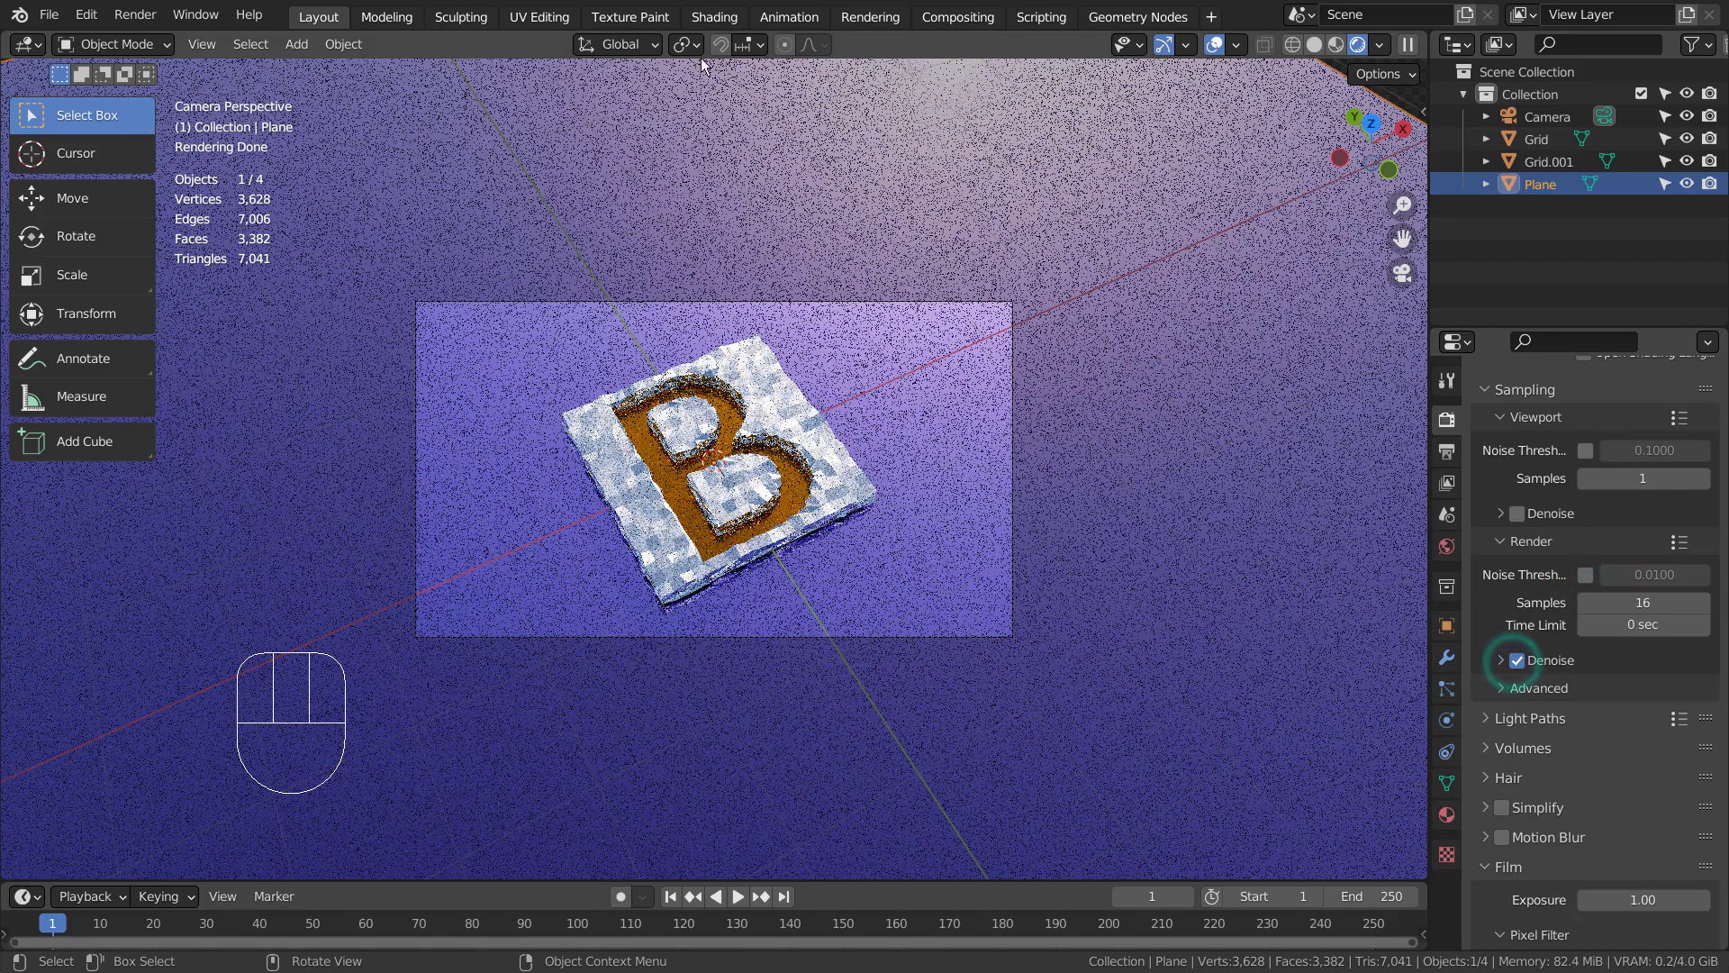
Look at the Rendering and Compositing workspaces, then return to Layout in wireframe shading
left_click(873, 18)
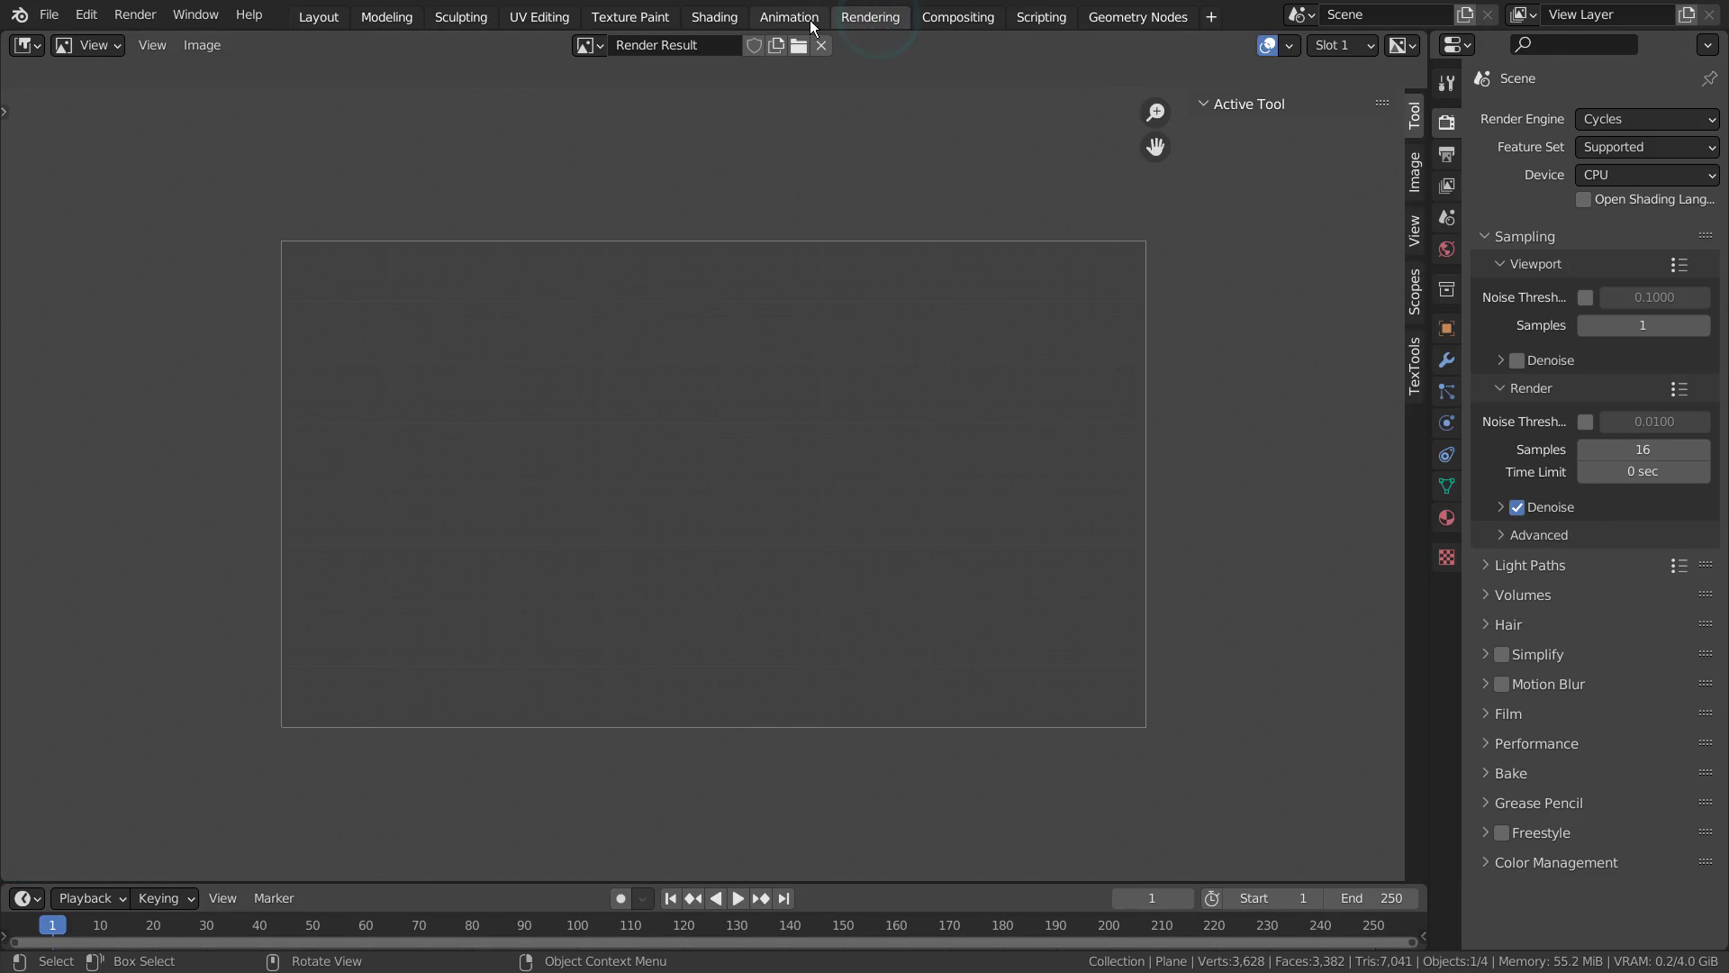
left_click(952, 20)
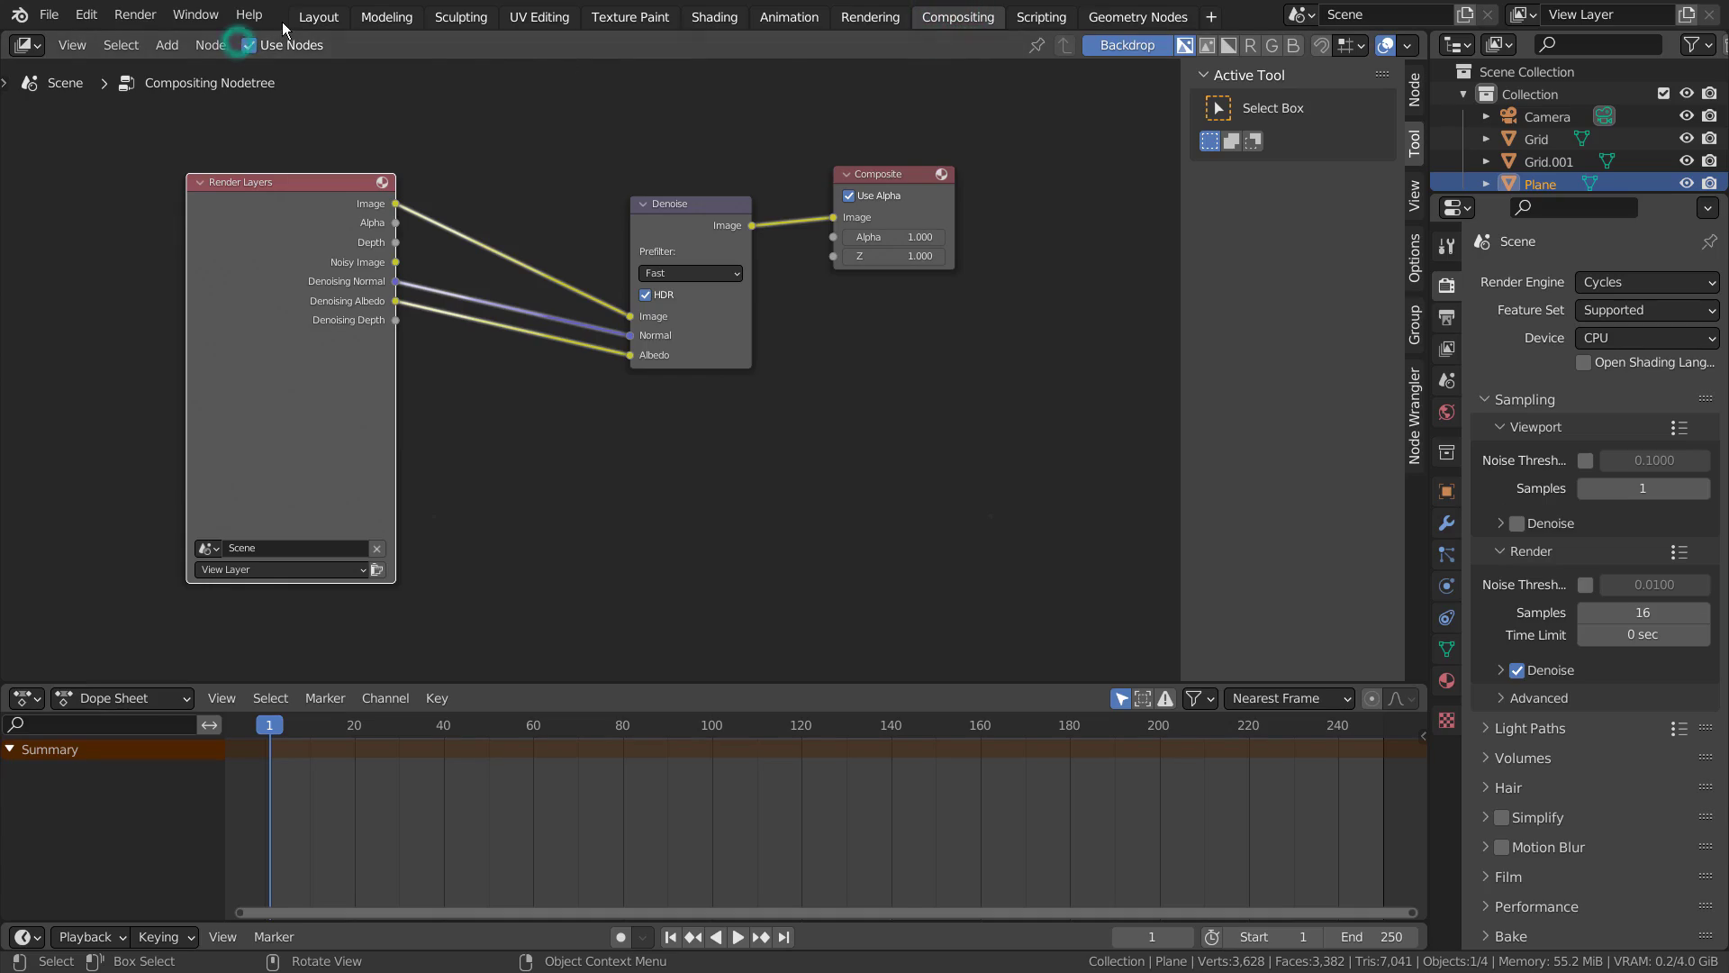
left_click(319, 18)
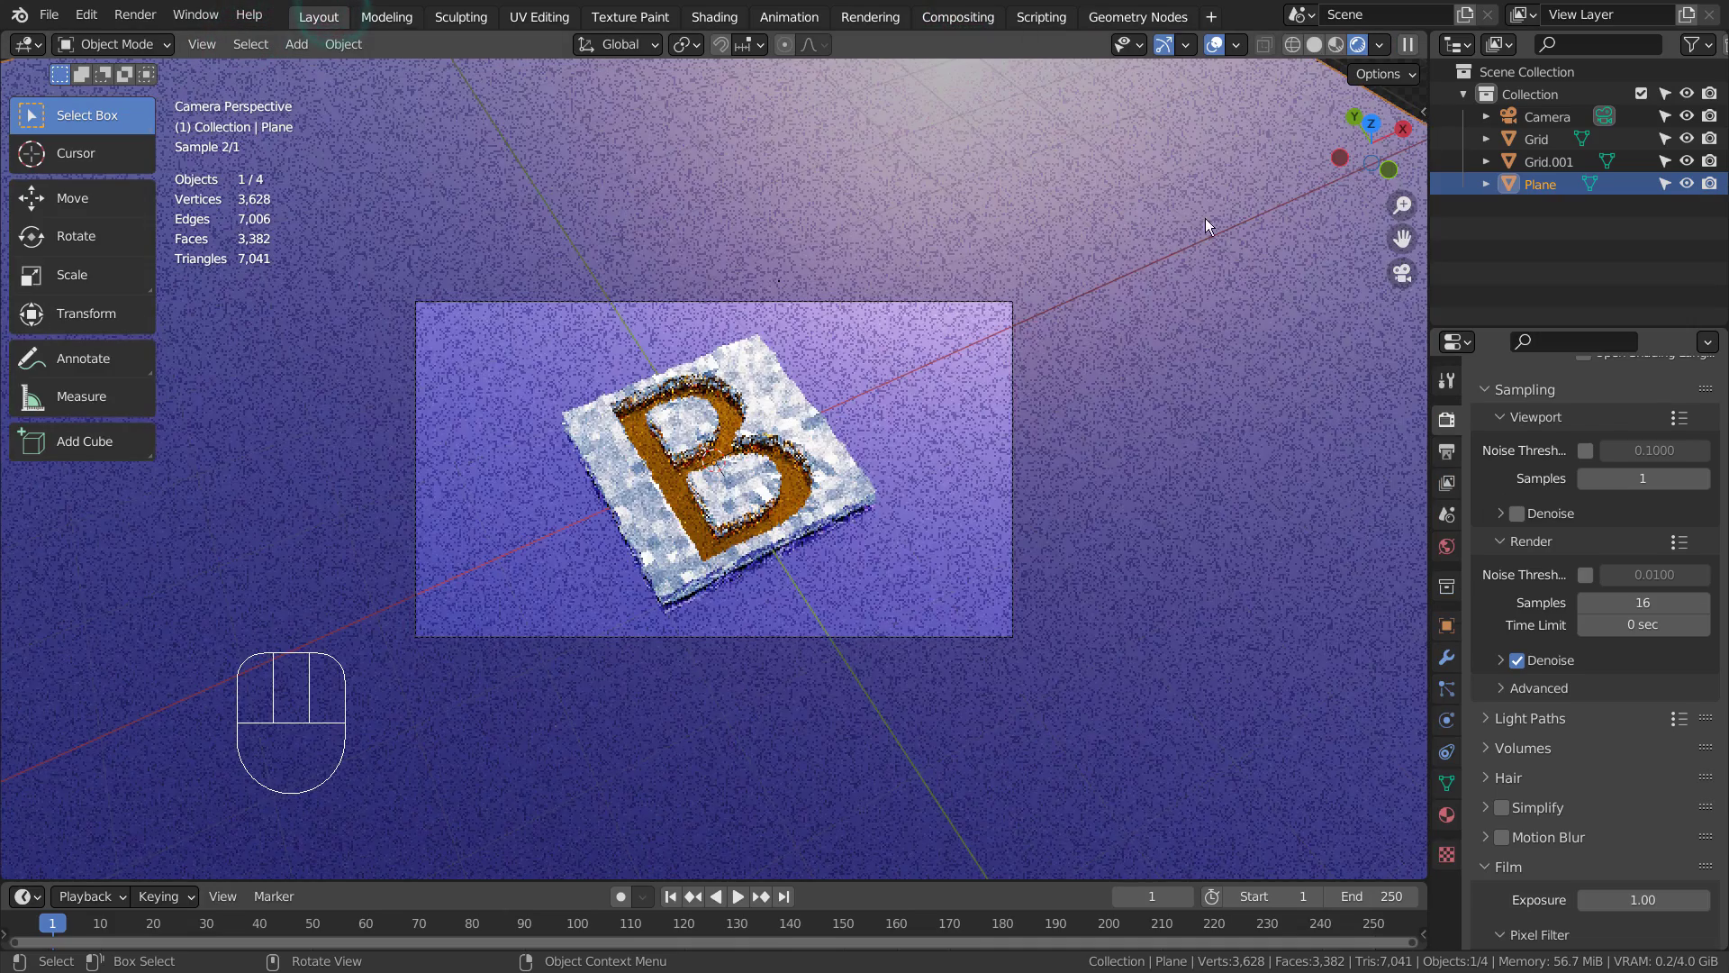
left_click(1292, 44)
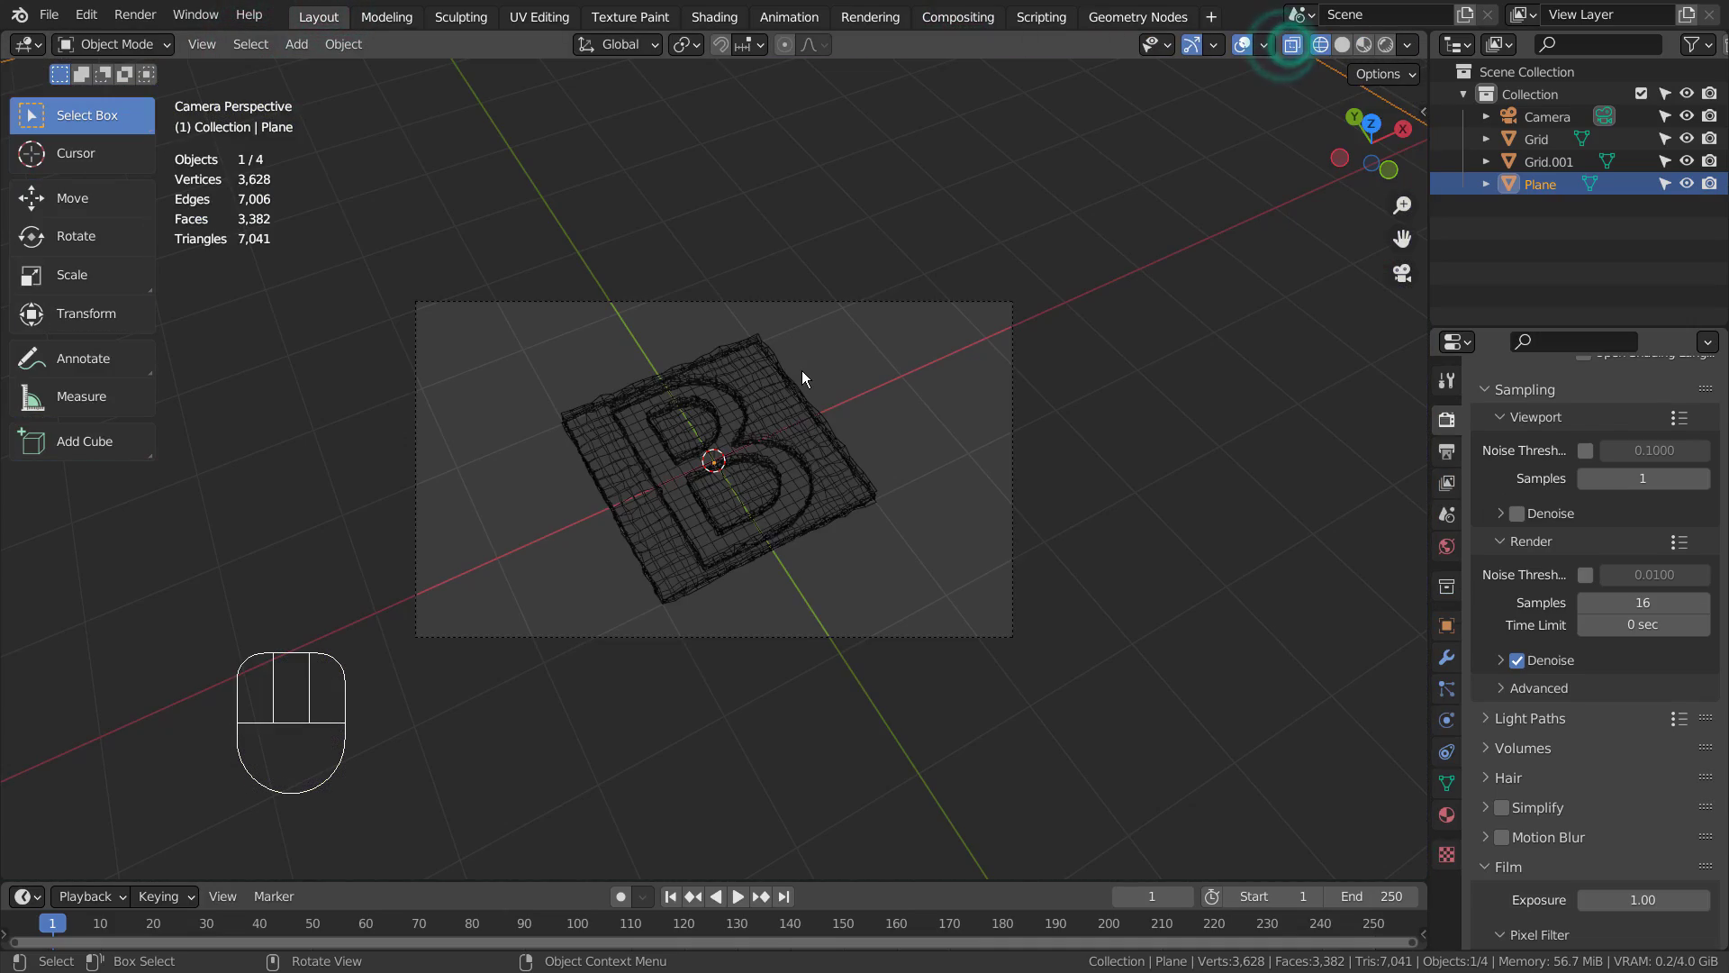